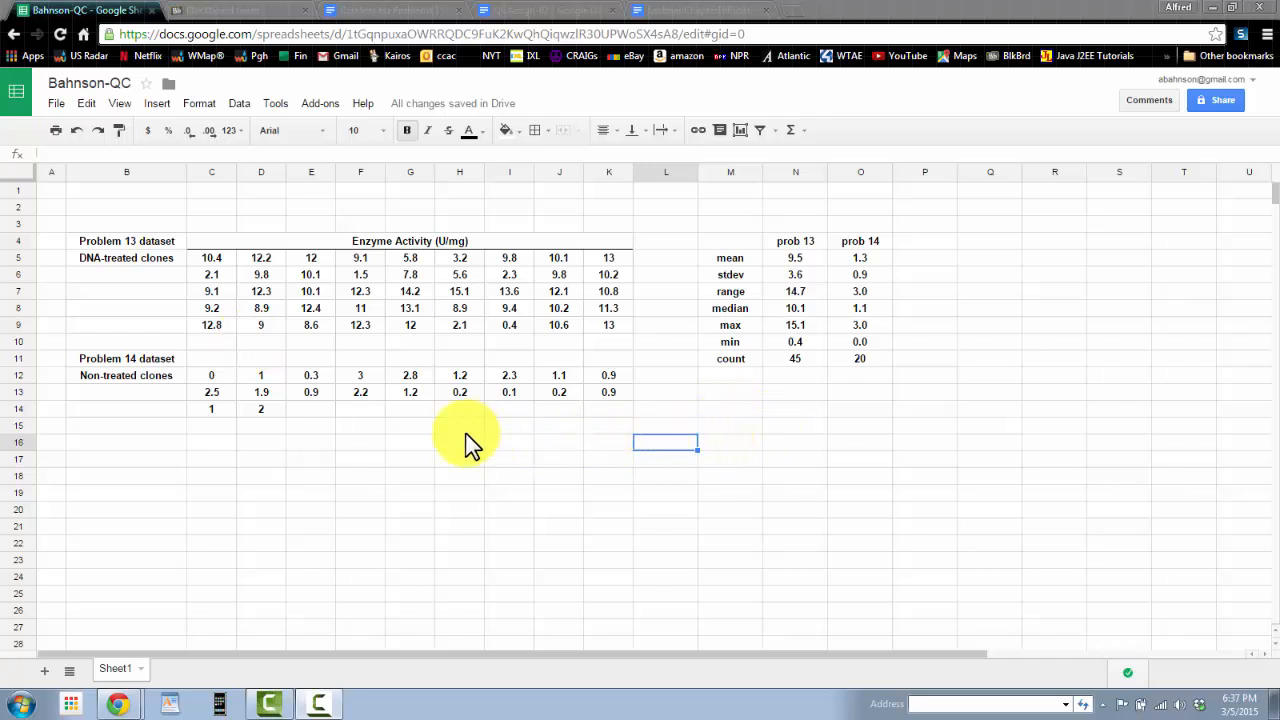
Step: Enter the header bins in D16, with 0 as the first bin below it
{"action": "left_click", "coordinate": [272, 445]}
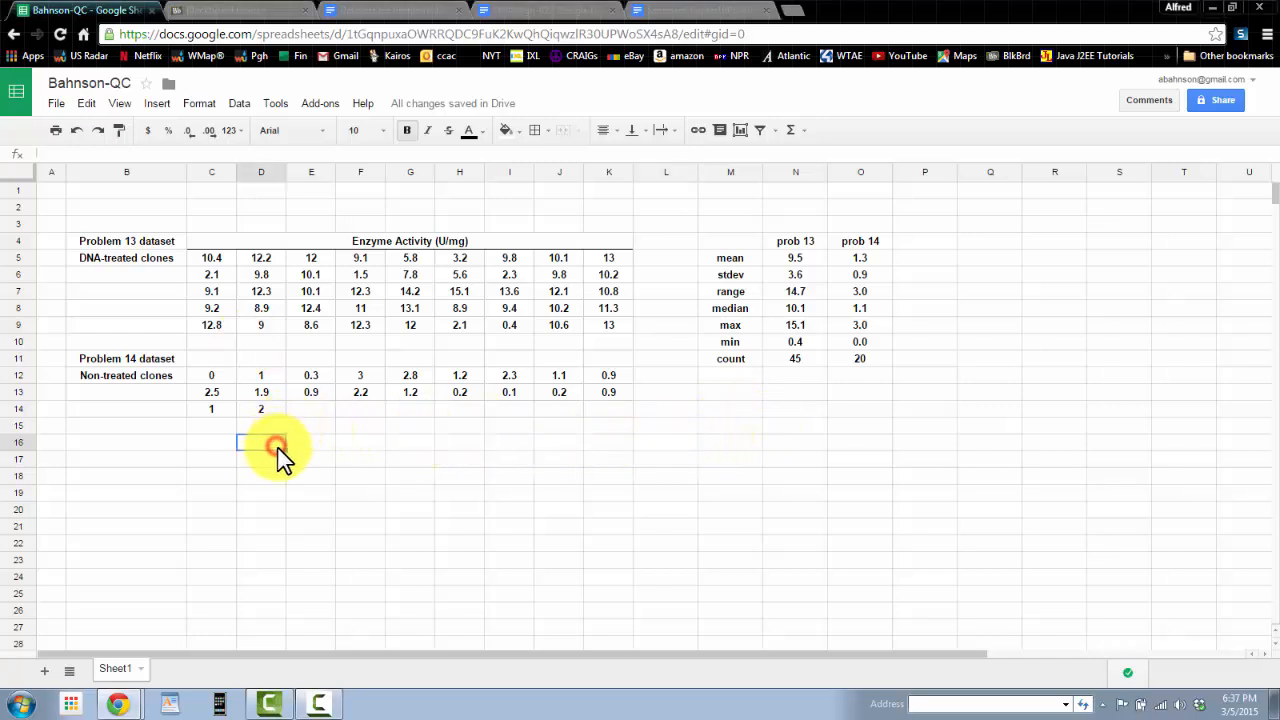
{"action": "type", "text": "bin"}
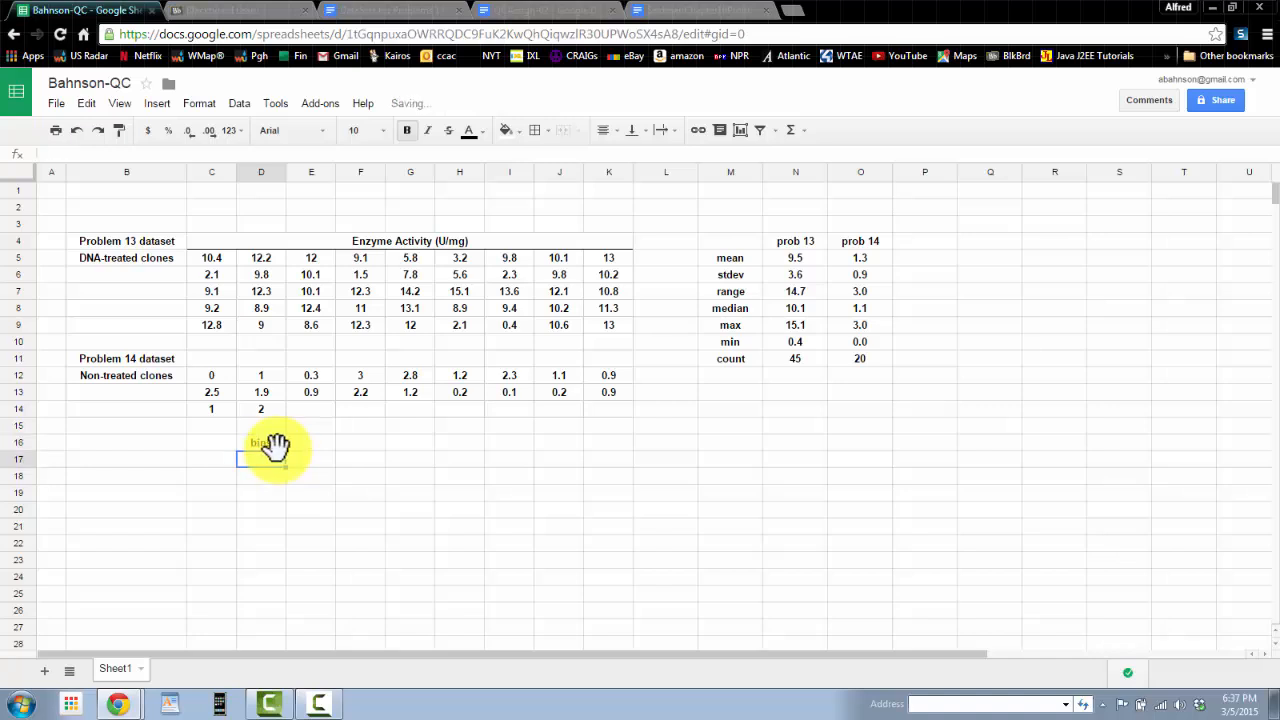
{"action": "key", "text": "Return"}
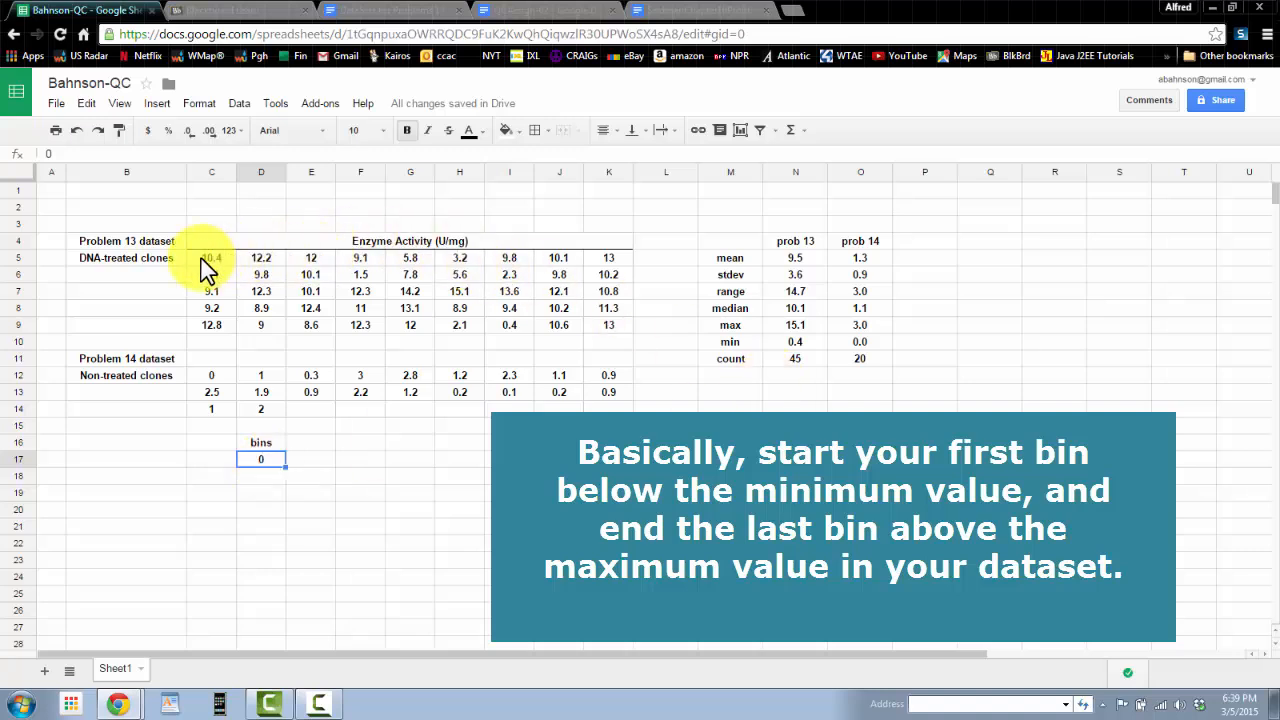
Step: Examine the problem 13 data range and its max value to decide the bin range
{"action": "left_click_drag", "start_coordinate": [210, 258], "coordinate": [612, 334]}
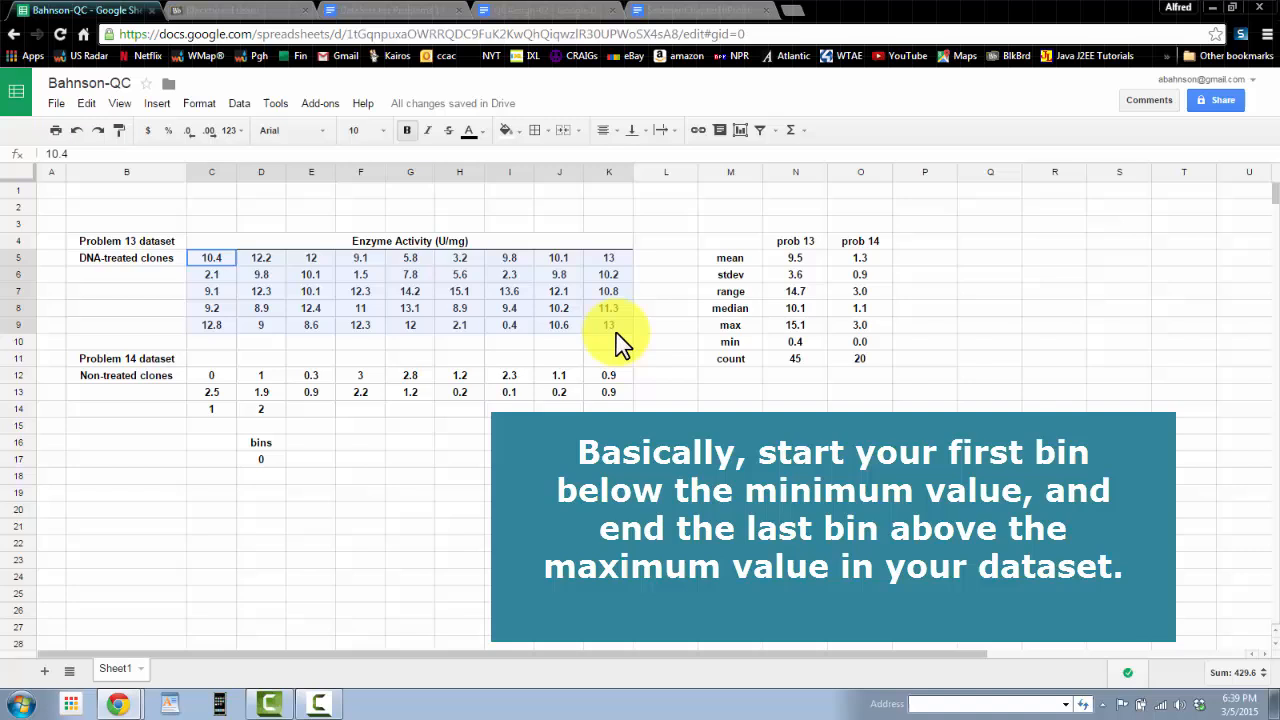
{"action": "left_click", "coordinate": [798, 325]}
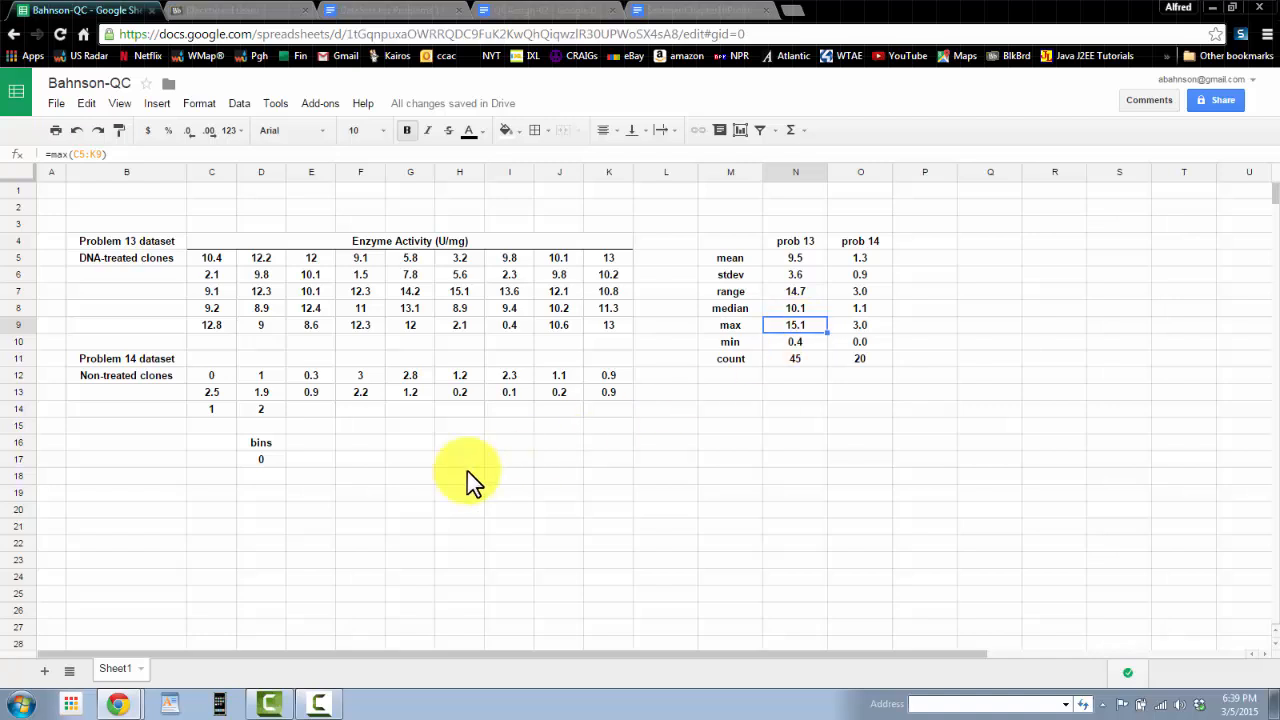
{"action": "scroll", "coordinate": [266, 573], "scroll_direction": "down", "scroll_amount": 1}
{"action": "scroll", "coordinate": [266, 571], "scroll_direction": "down", "scroll_amount": 1}
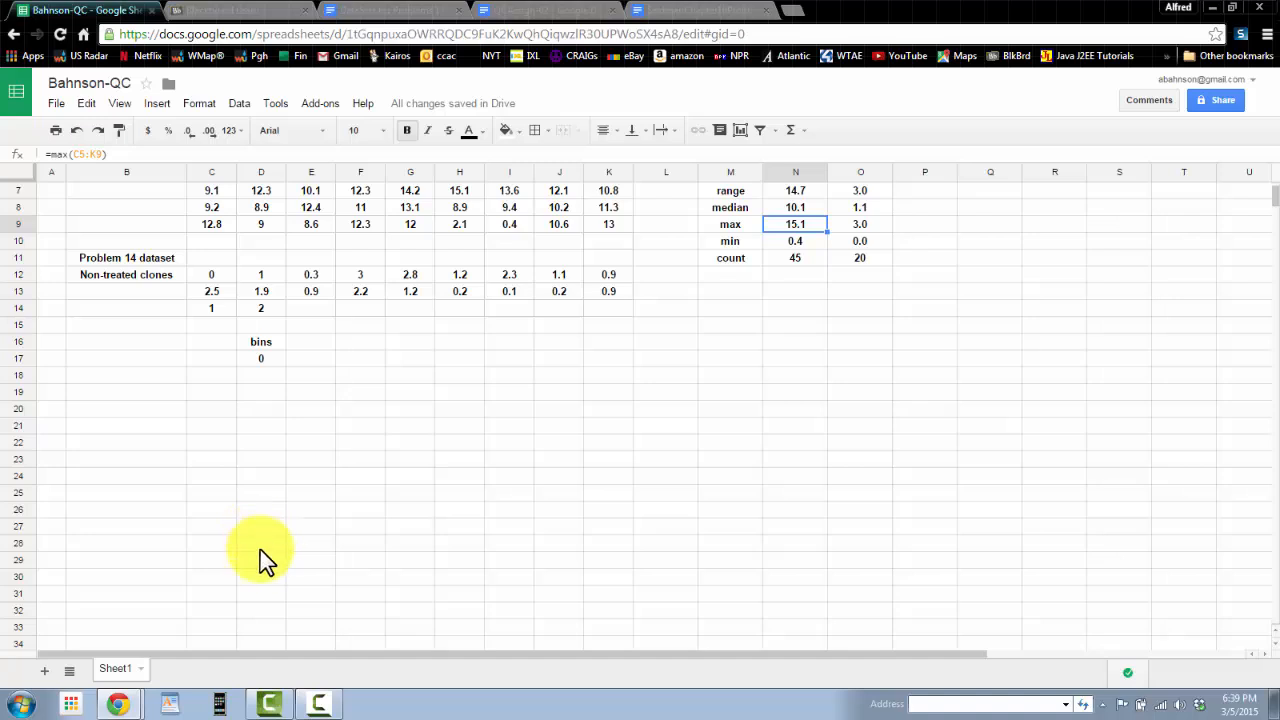
{"action": "scroll", "coordinate": [265, 557], "scroll_direction": "up", "scroll_amount": 1}
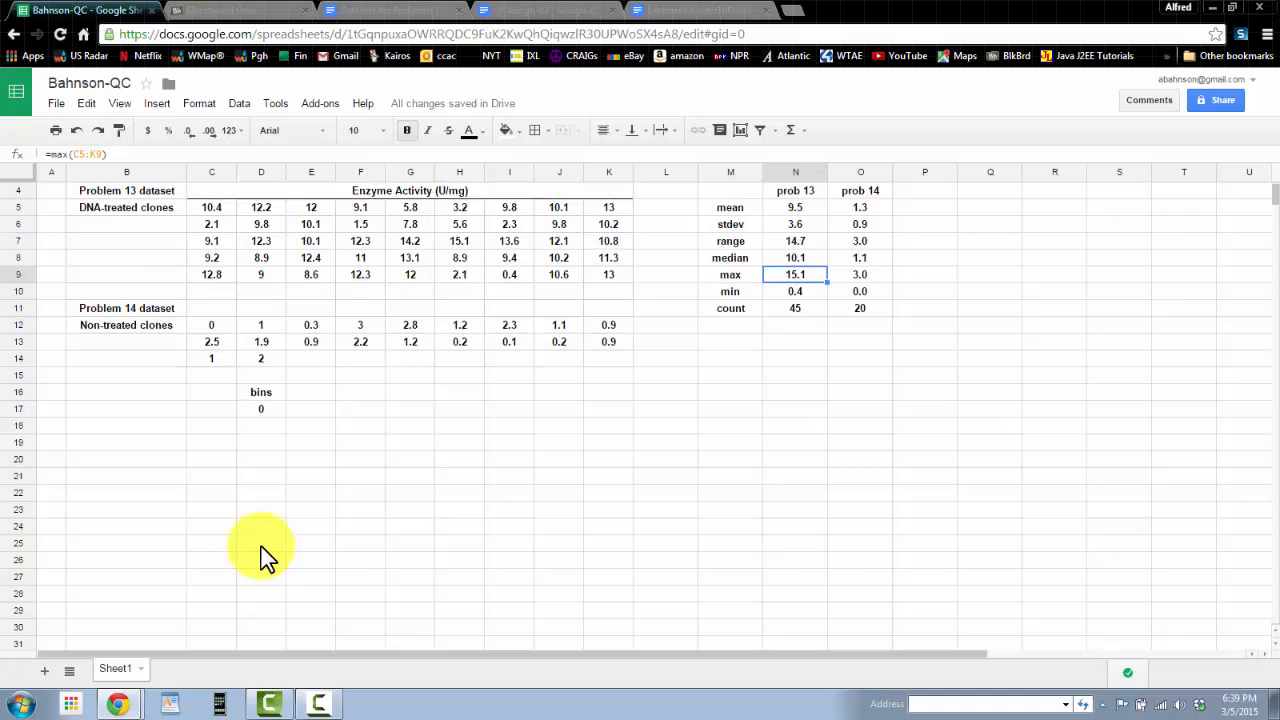
{"action": "scroll", "coordinate": [260, 552], "scroll_direction": "down", "scroll_amount": 2}
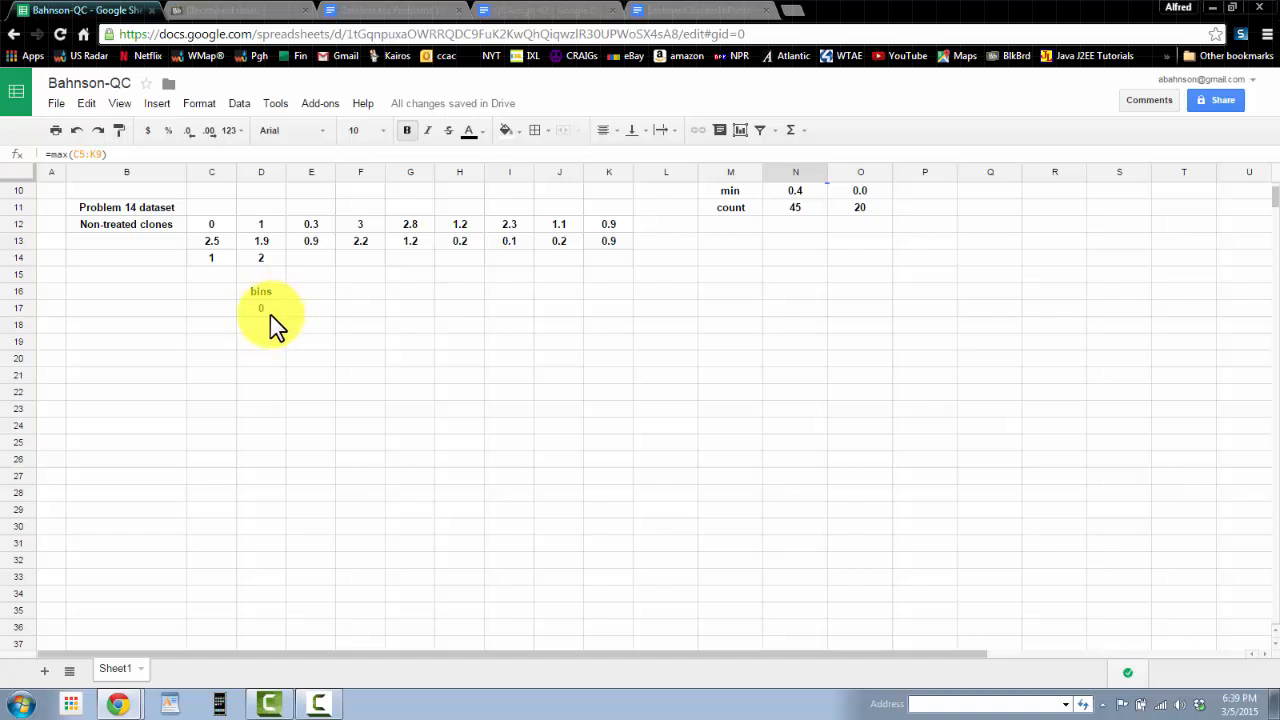
{"action": "scroll", "coordinate": [272, 322], "scroll_direction": "up", "scroll_amount": 1}
{"action": "scroll", "coordinate": [266, 334], "scroll_direction": "up", "scroll_amount": 1}
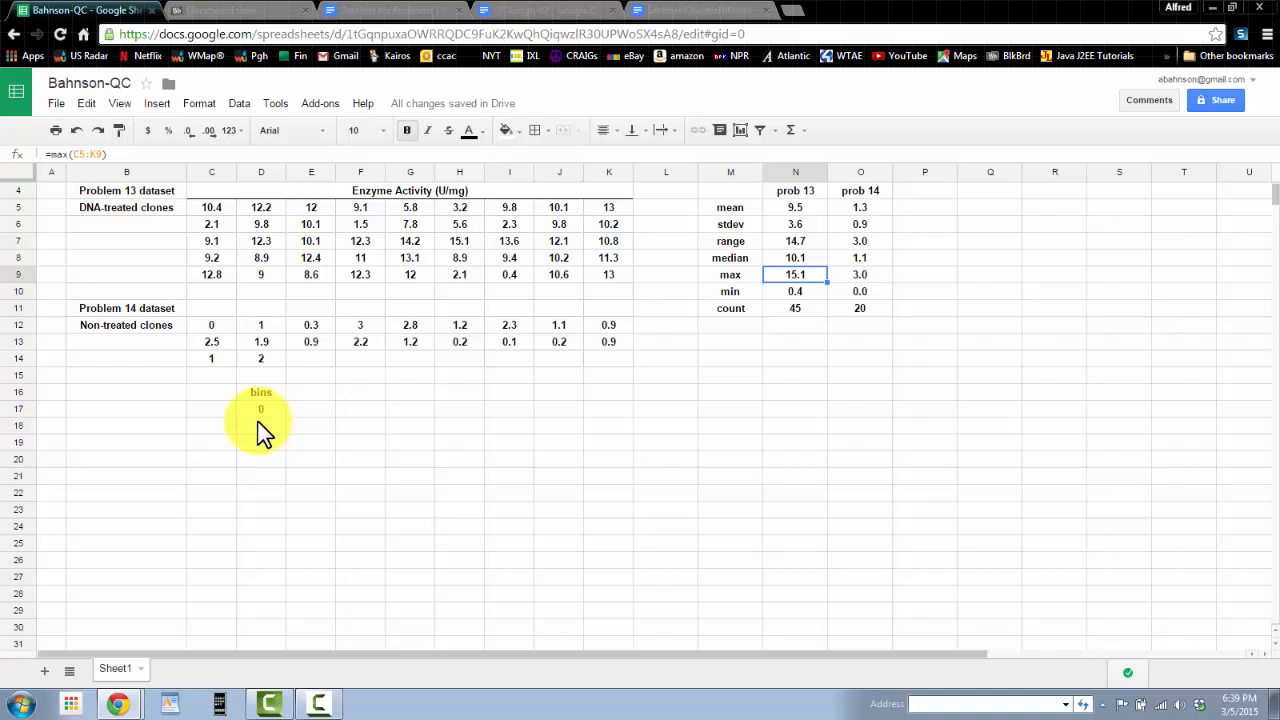
{"action": "scroll", "coordinate": [261, 425], "scroll_direction": "up", "scroll_amount": 1}
{"action": "left_click", "coordinate": [266, 477]}
{"action": "left_click", "coordinate": [267, 460]}
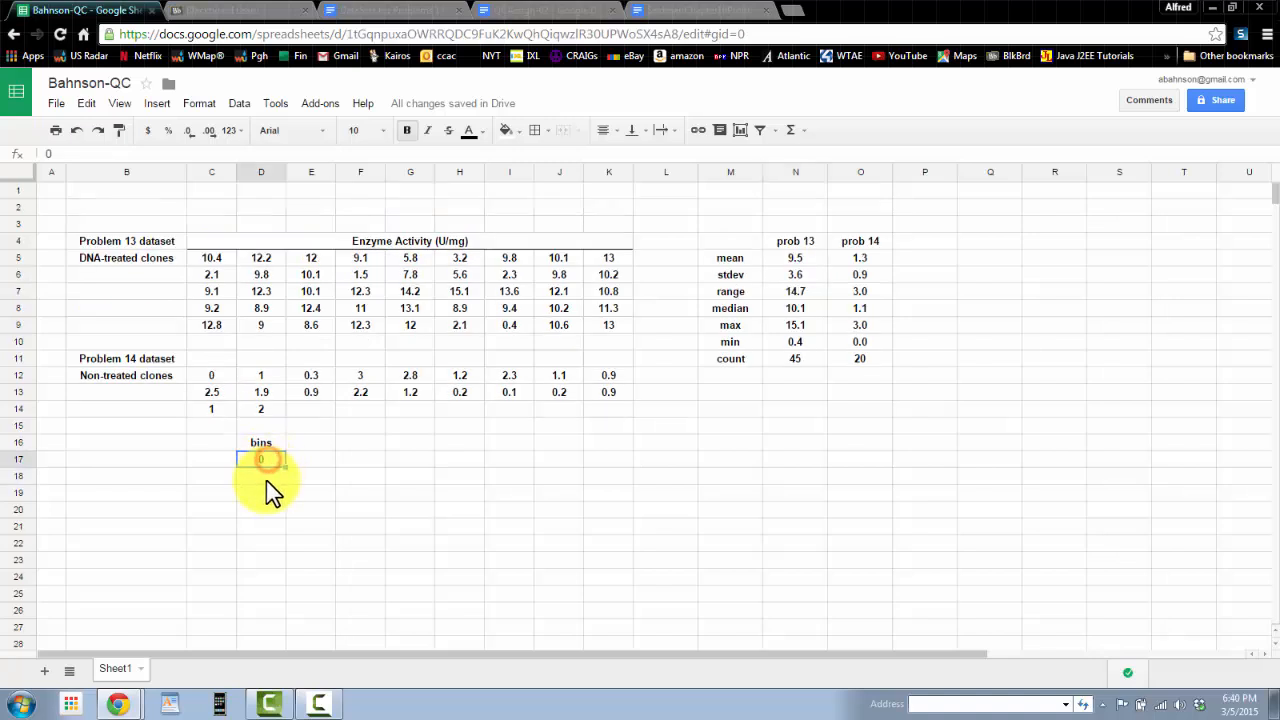
{"action": "left_click", "coordinate": [266, 478]}
{"action": "left_click", "coordinate": [267, 461]}
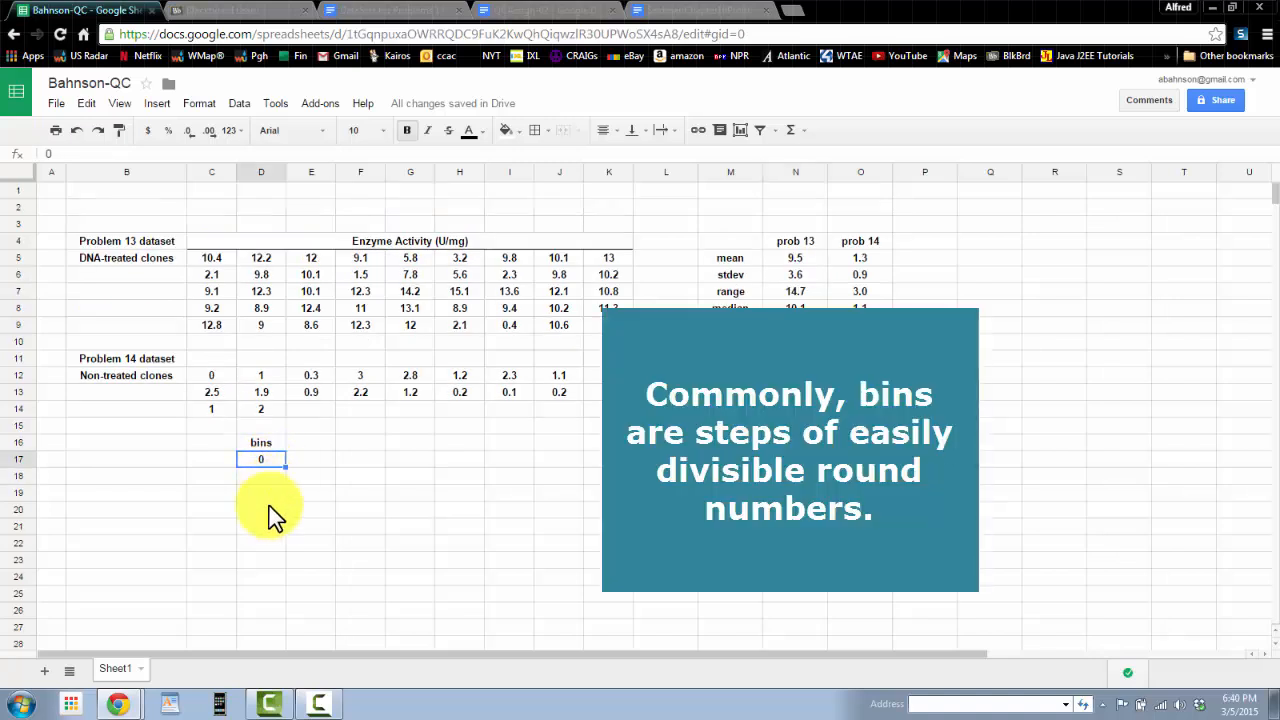
Step: Enter a formula in D18 that adds 1 to the bin above it
{"action": "left_click", "coordinate": [267, 476]}
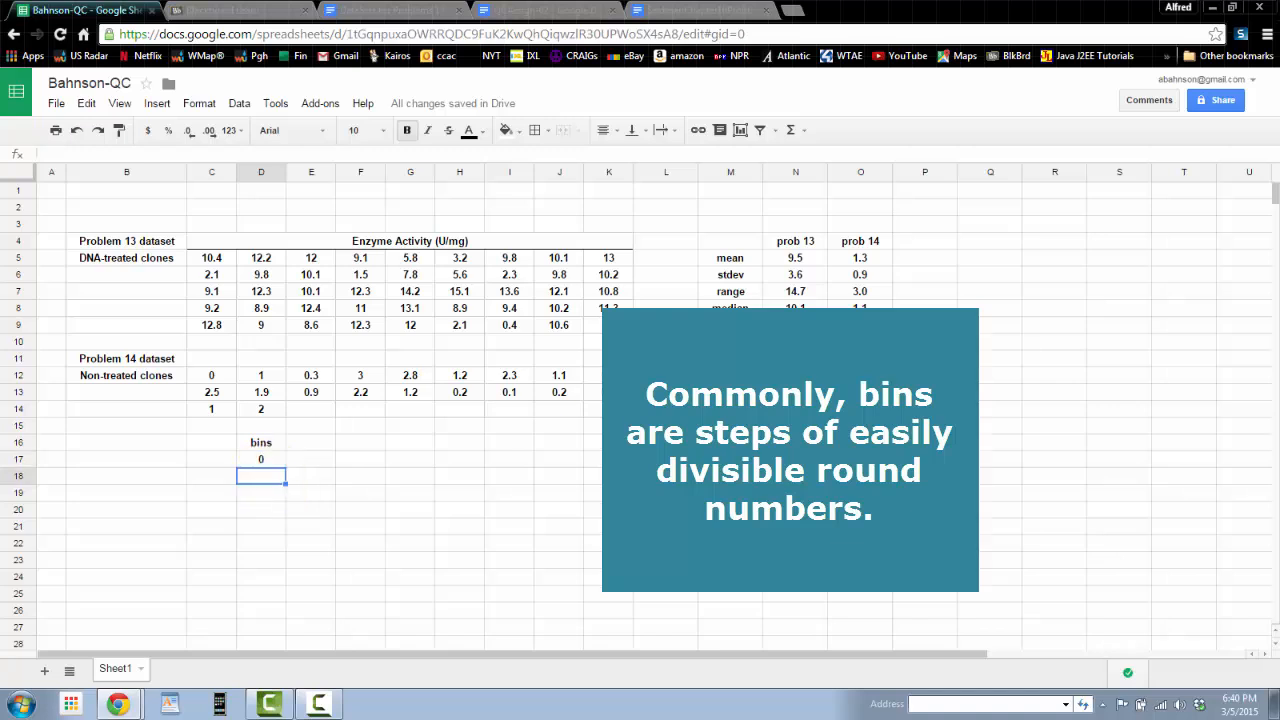
{"action": "type", "text": "="}
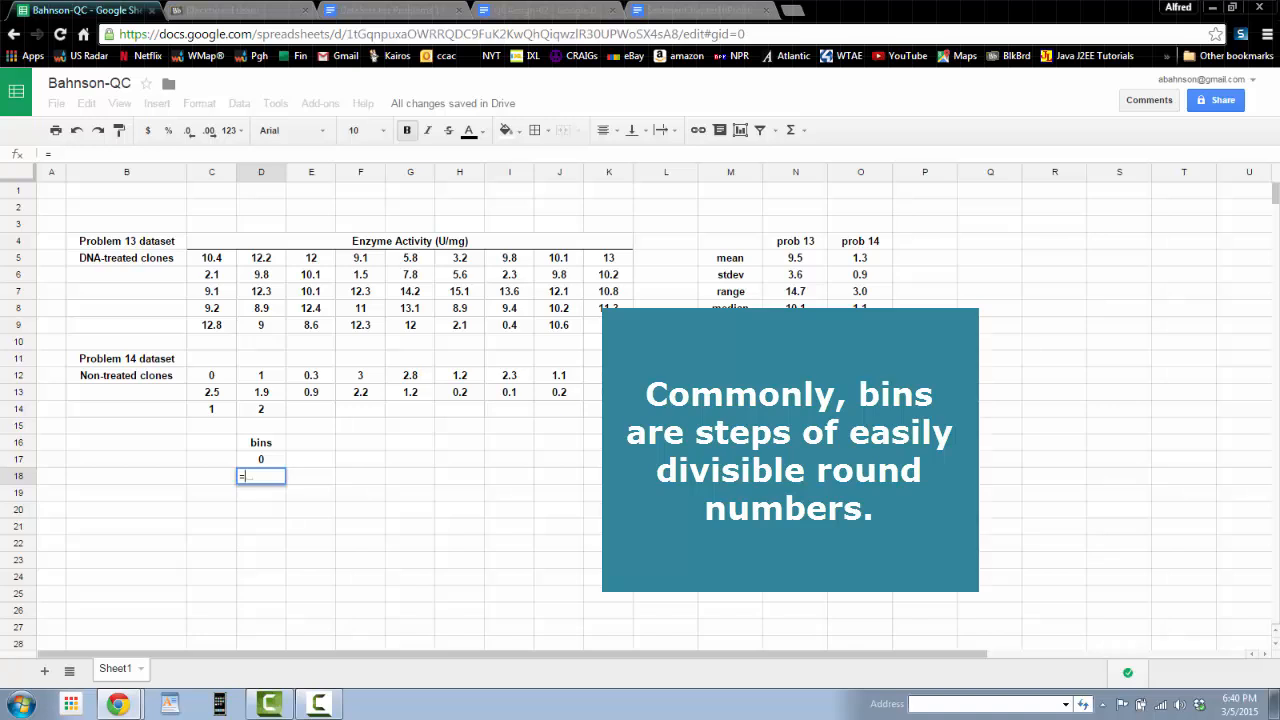
{"action": "key", "text": "Up"}
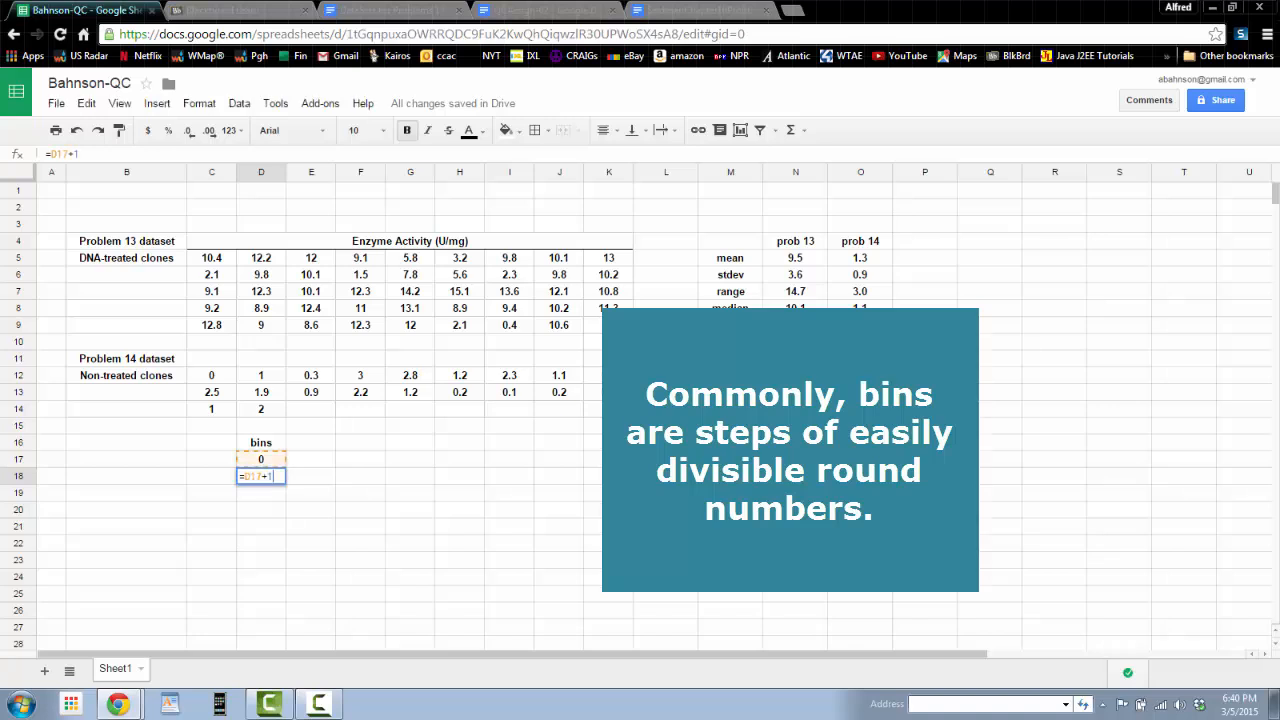
{"action": "key", "text": "Return"}
Step: Copy the D18 bin formula down through D34 to extend the bin column
{"action": "scroll", "coordinate": [298, 471], "scroll_direction": "down", "scroll_amount": 1}
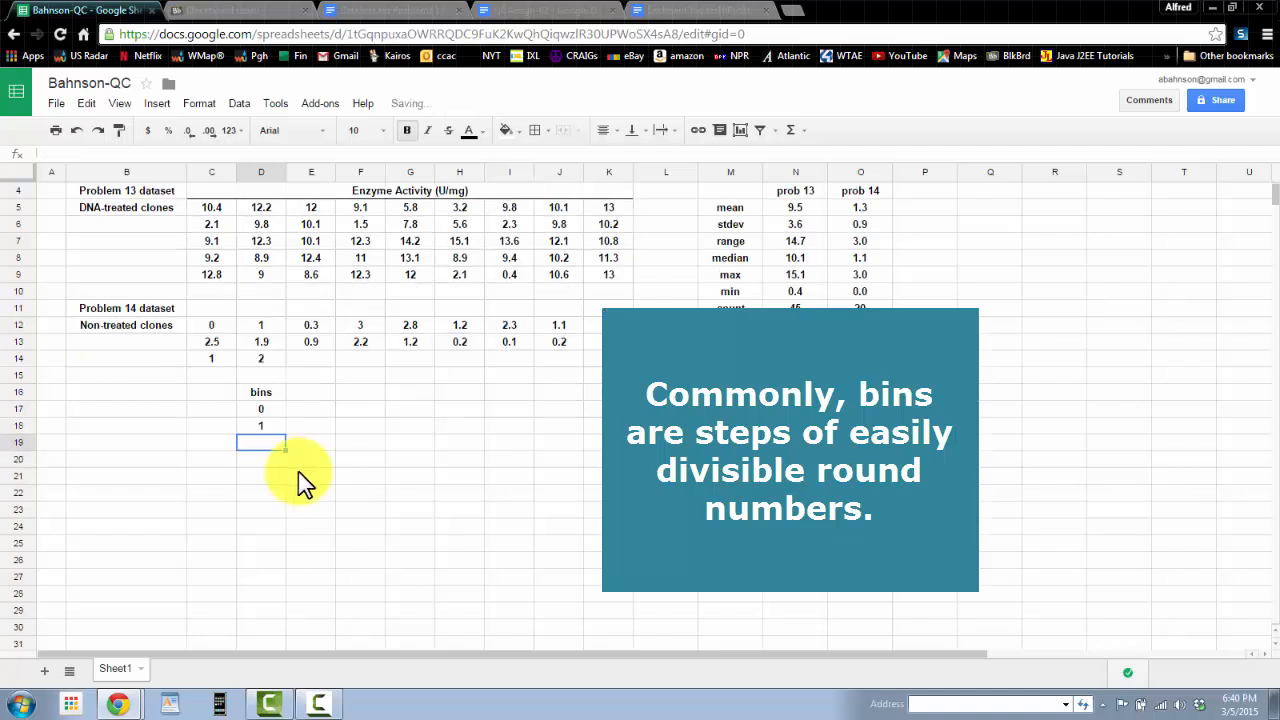
{"action": "left_click", "coordinate": [258, 425]}
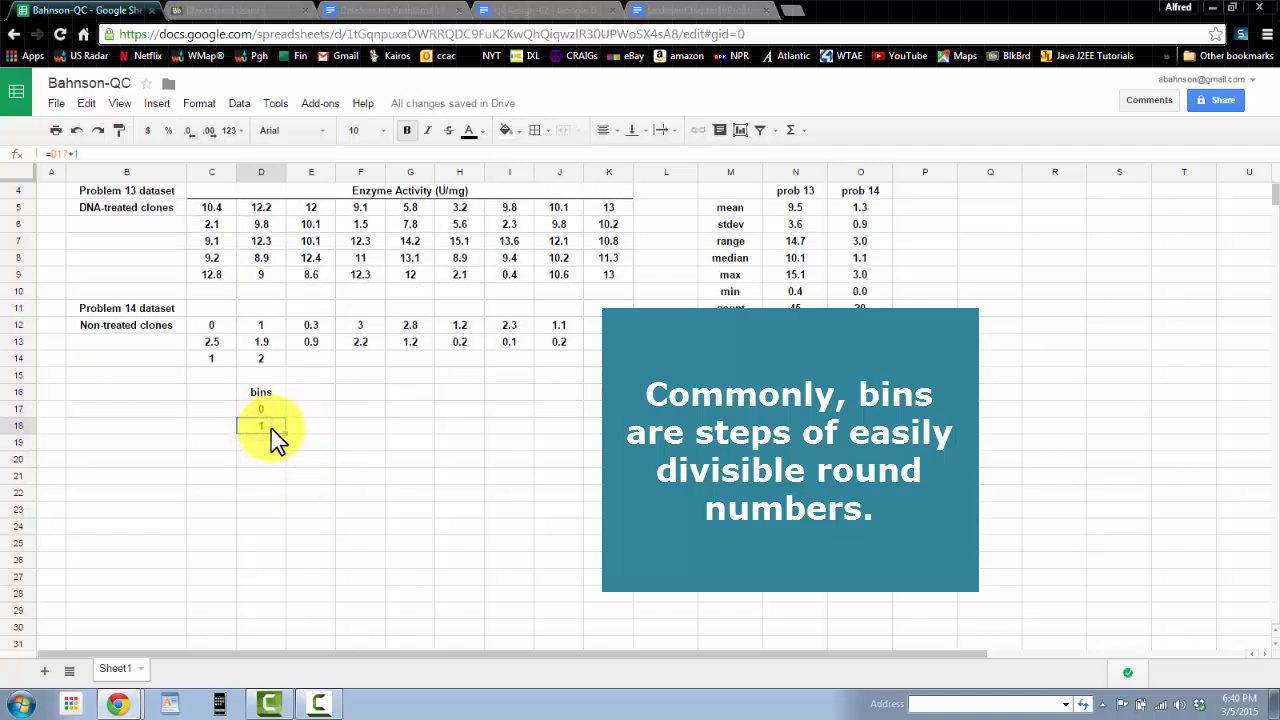
{"action": "key", "text": "ctrl+c"}
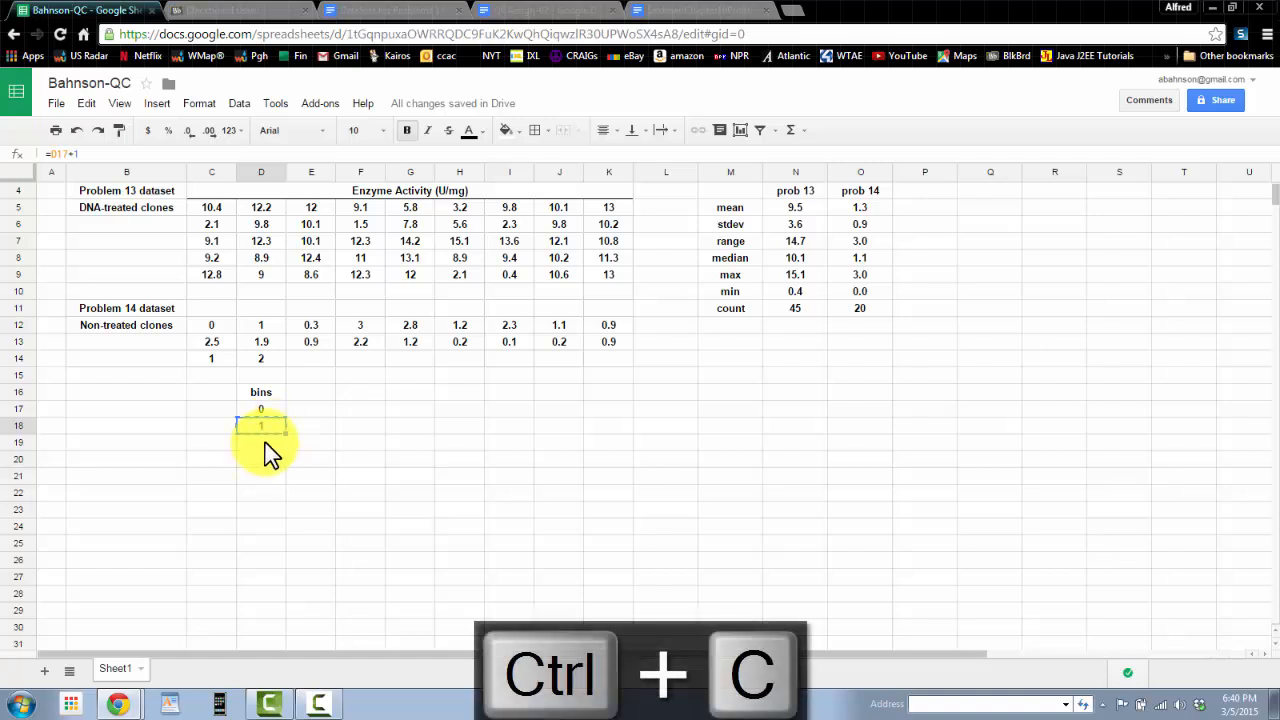
{"action": "left_click_drag", "start_coordinate": [264, 443], "coordinate": [268, 597]}
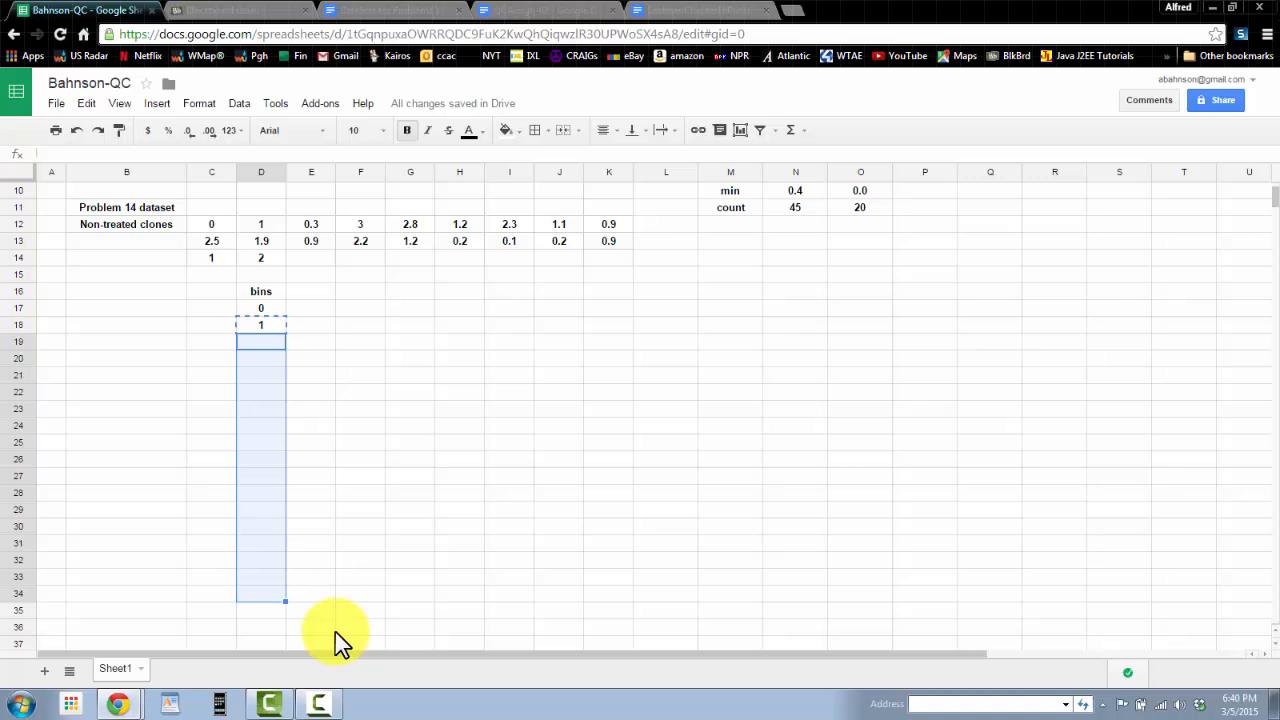
{"action": "key", "text": "ctrl+v"}
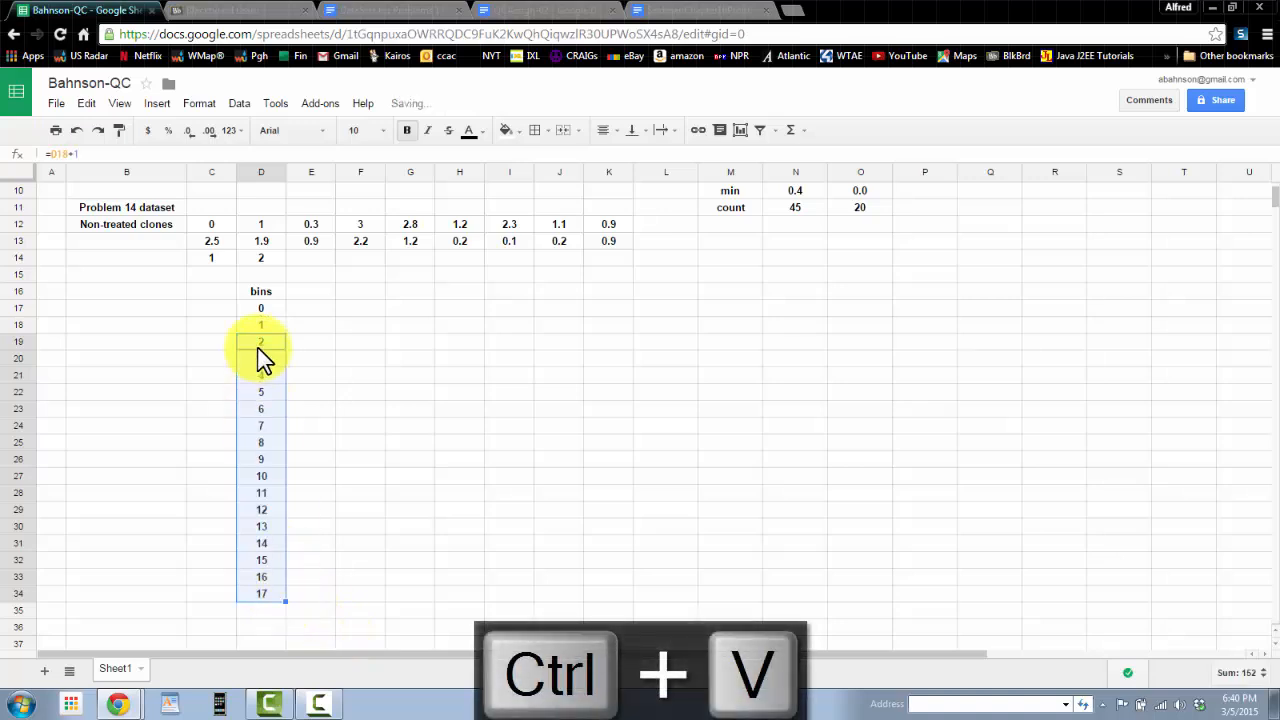
{"action": "left_click", "coordinate": [259, 358]}
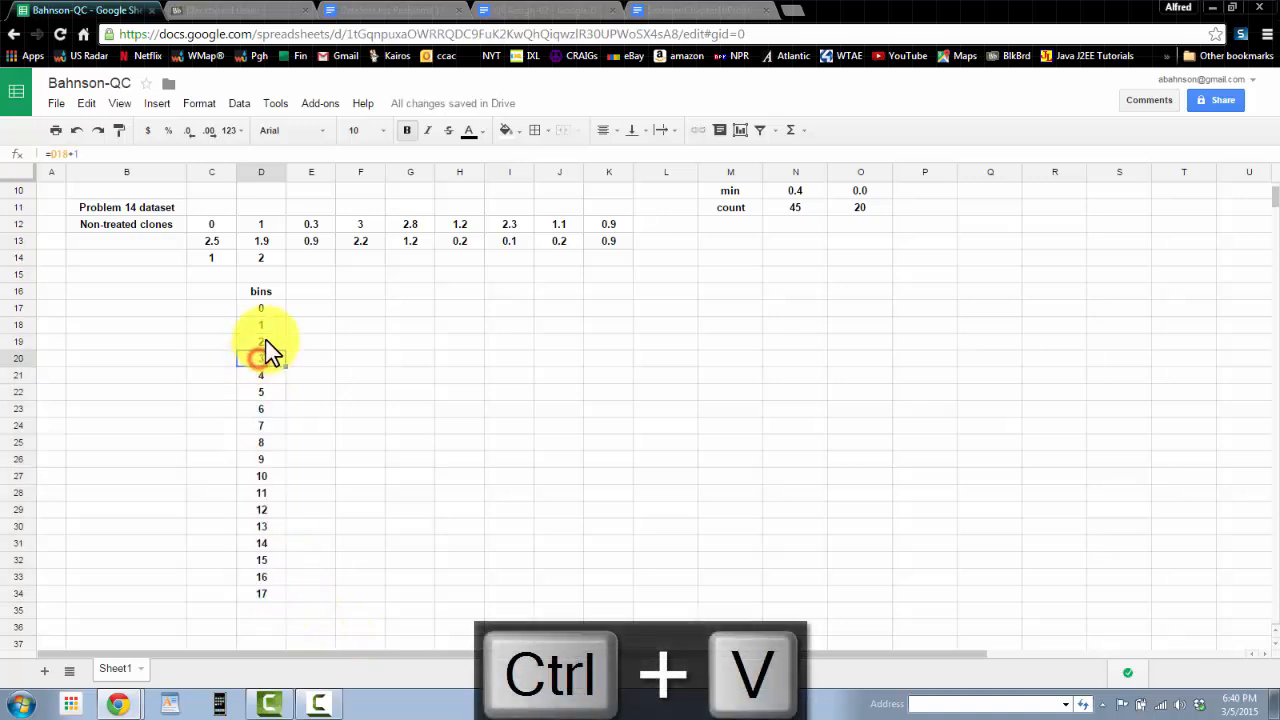
Step: Inspect the copied bin formulas in several cells of the column
{"action": "left_click", "coordinate": [61, 152]}
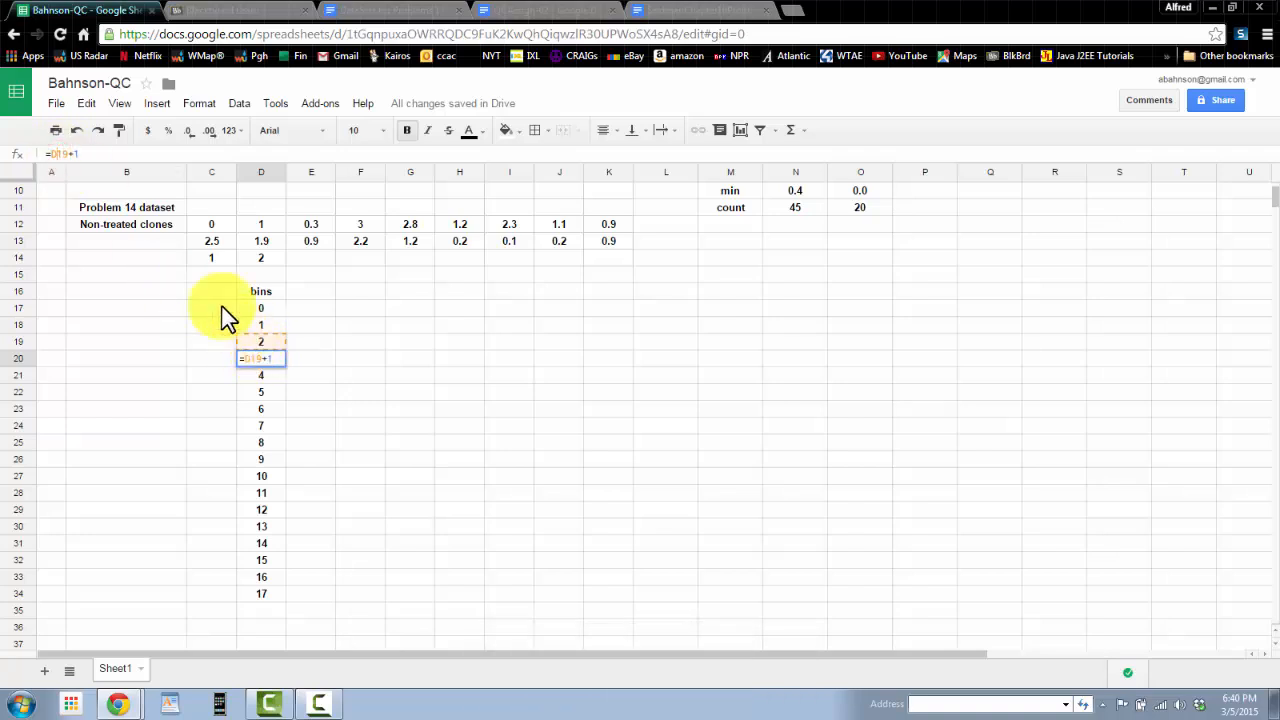
{"action": "left_click", "coordinate": [266, 527]}
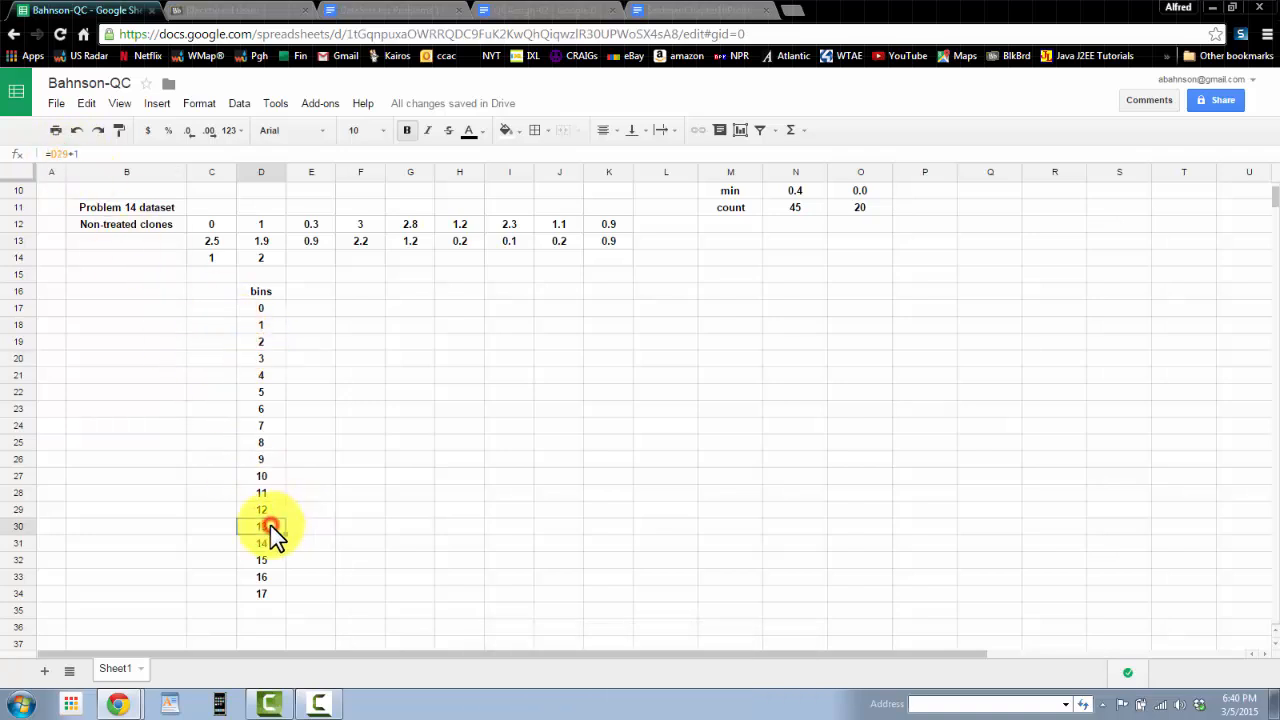
{"action": "left_click", "coordinate": [62, 152]}
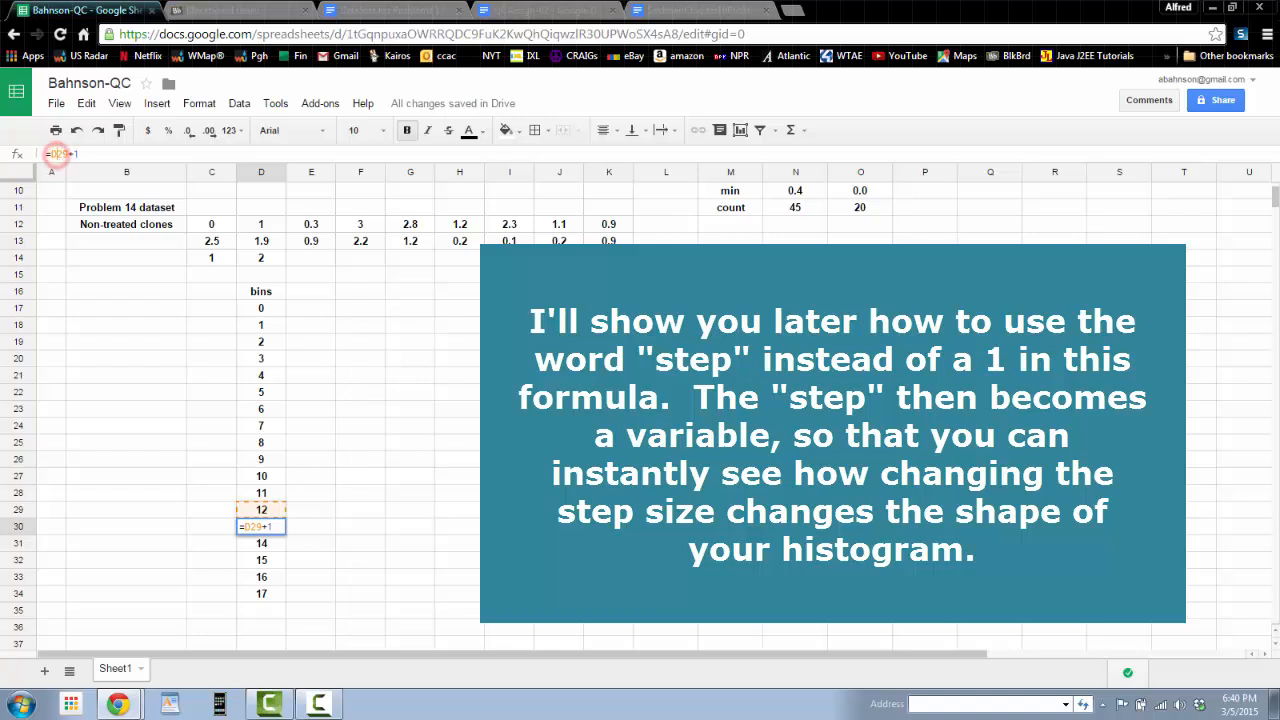
{"action": "left_click", "coordinate": [252, 528]}
{"action": "left_click", "coordinate": [308, 528]}
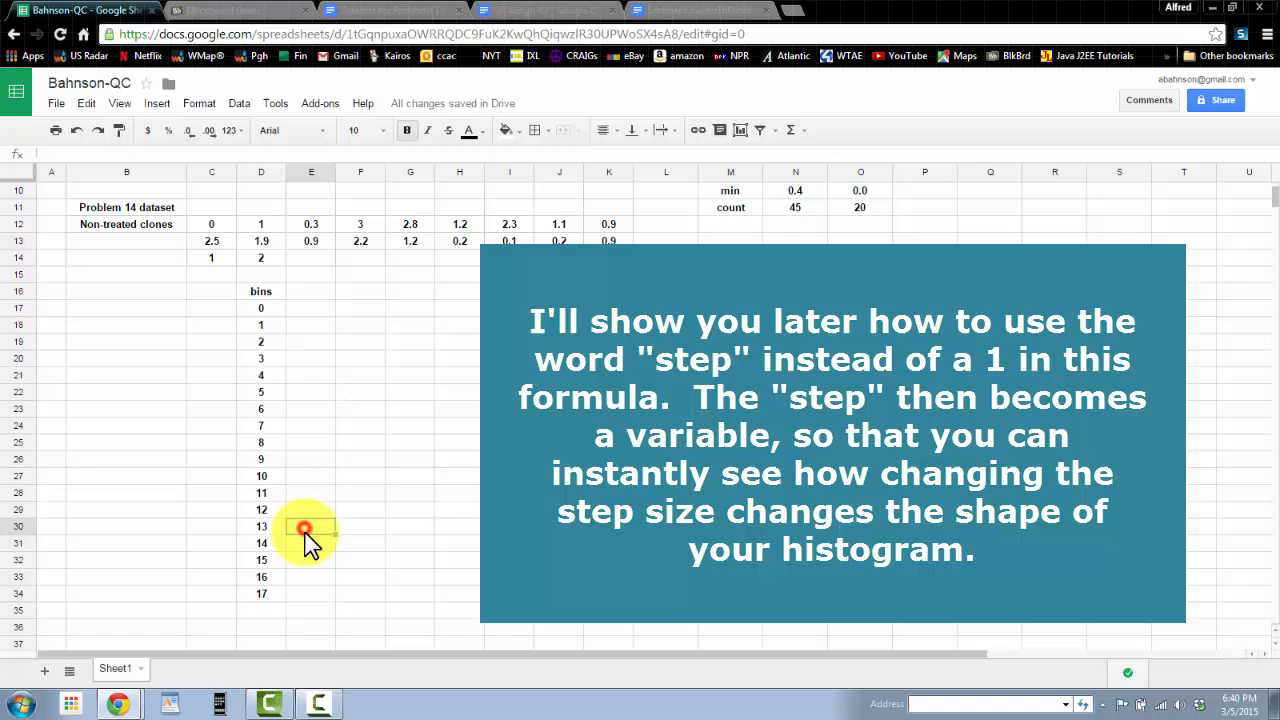
Step: Clear the last bin cell, D34
{"action": "left_click", "coordinate": [262, 593]}
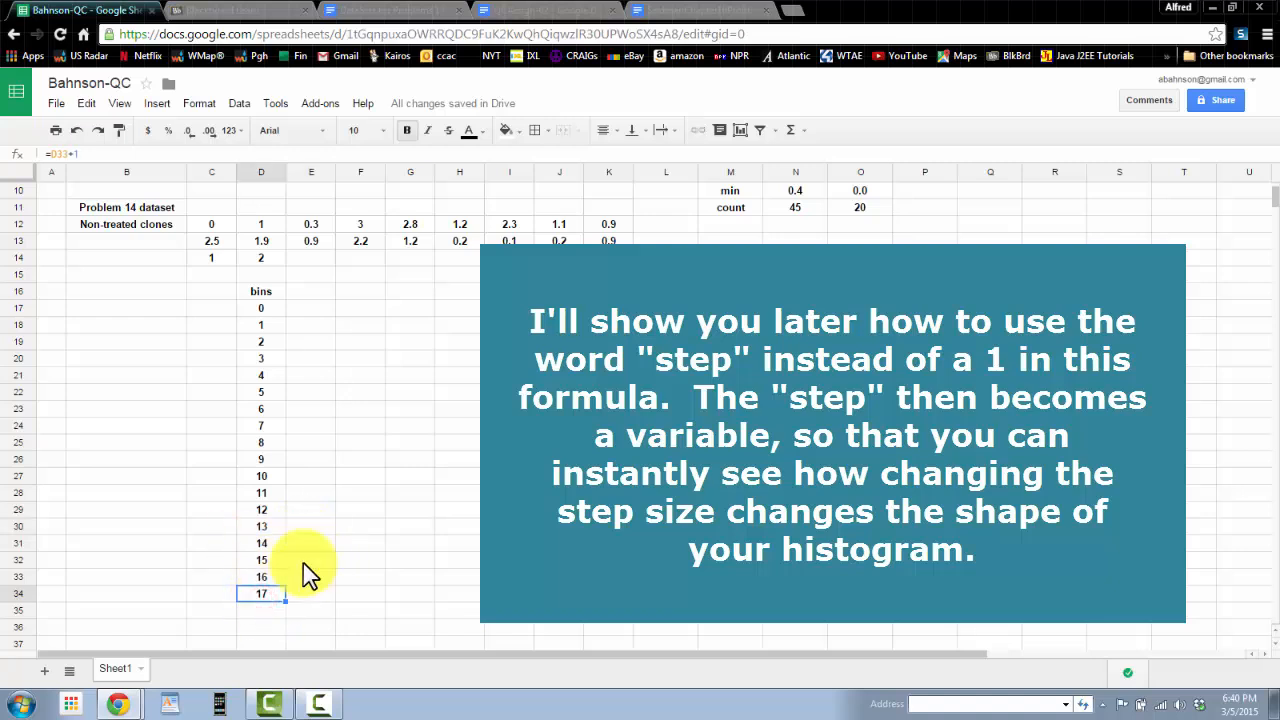
{"action": "key", "text": "Delete"}
{"action": "scroll", "coordinate": [360, 448], "scroll_direction": "up", "scroll_amount": 2}
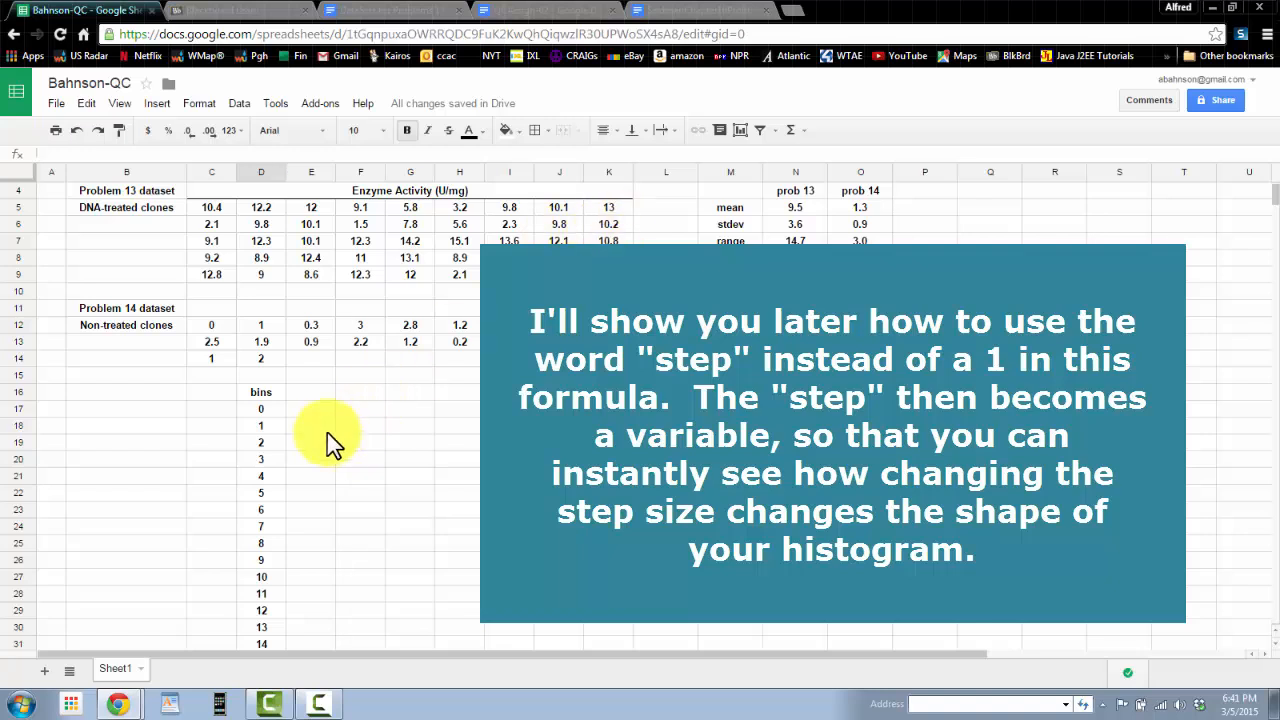
Step: Enter the header freq problem 13 dataset in E16
{"action": "left_click", "coordinate": [310, 394]}
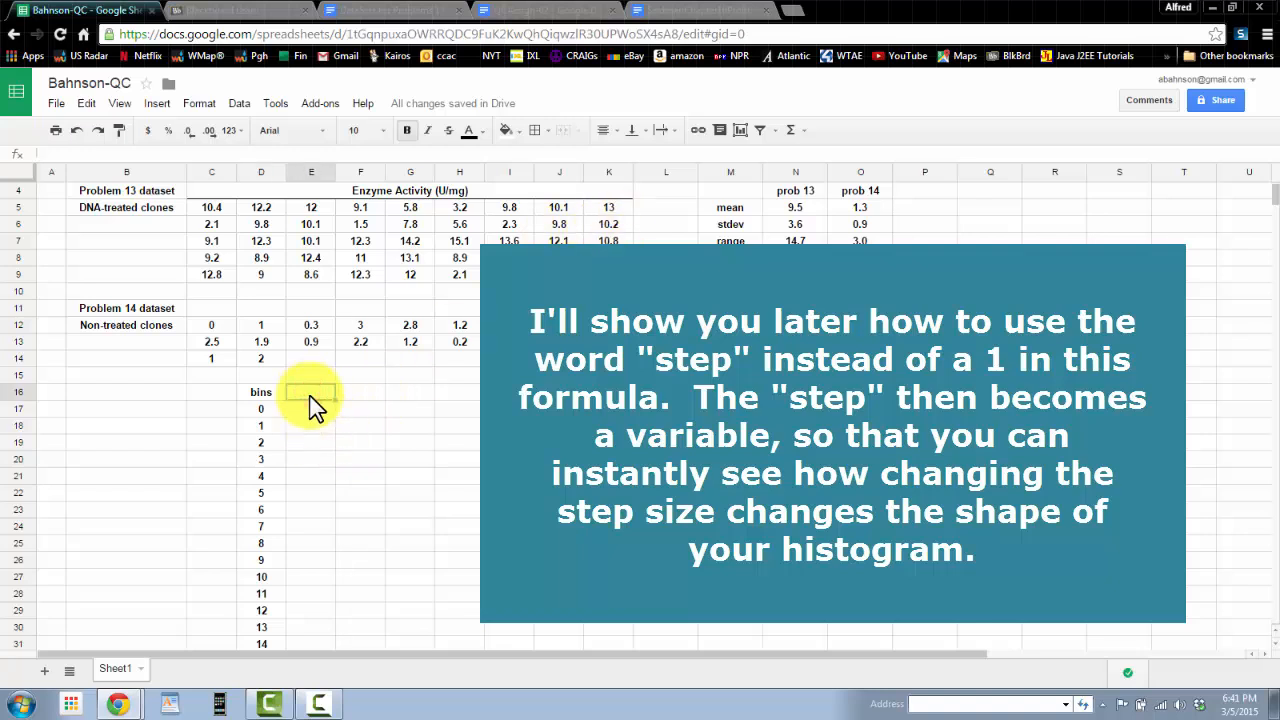
{"action": "type", "text": "freq prob"}
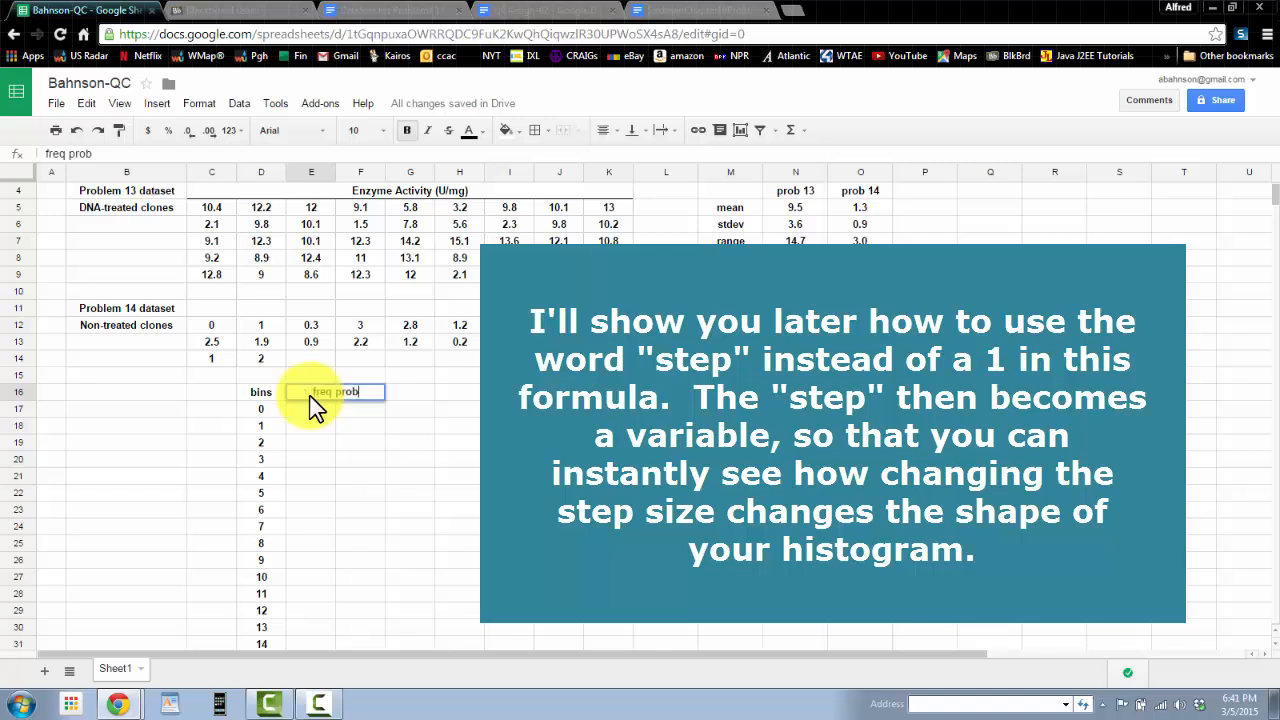
{"action": "type", "text": "lem 13 datga"}
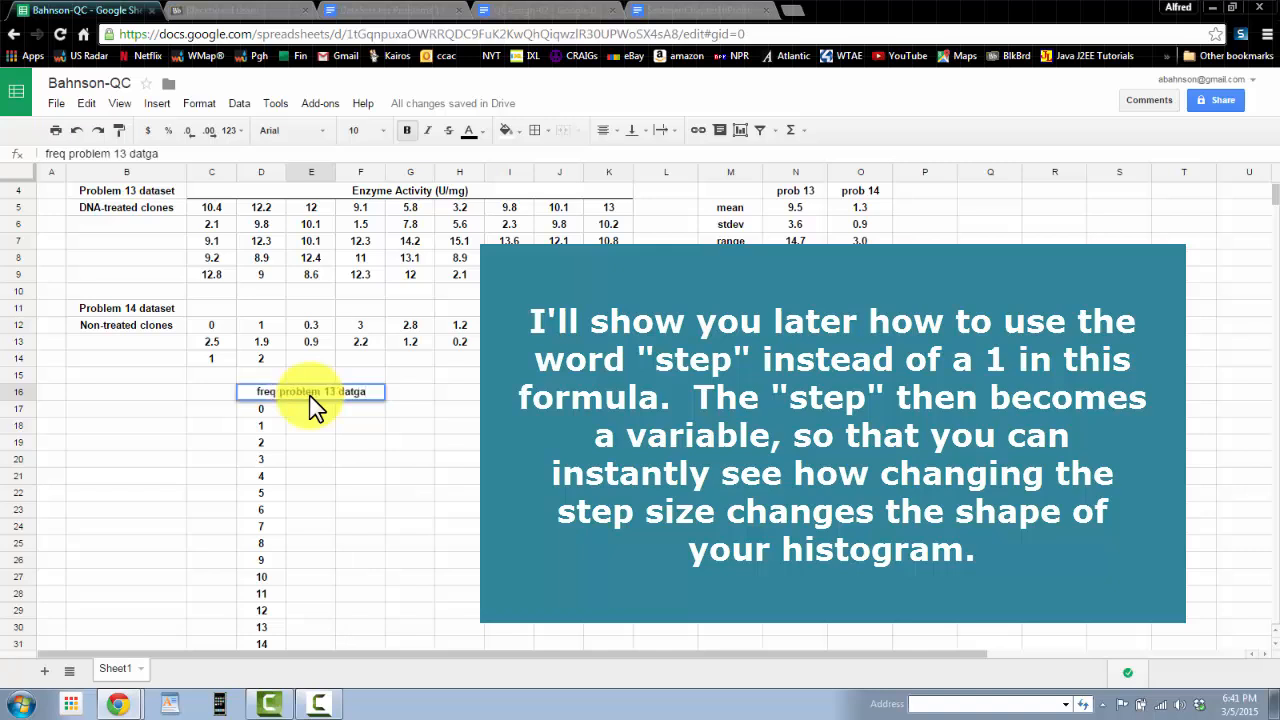
{"action": "key", "text": "BackSpace"}
{"action": "key", "text": "BackSpace"}
{"action": "type", "text": "aset"}
{"action": "key", "text": "Return"}
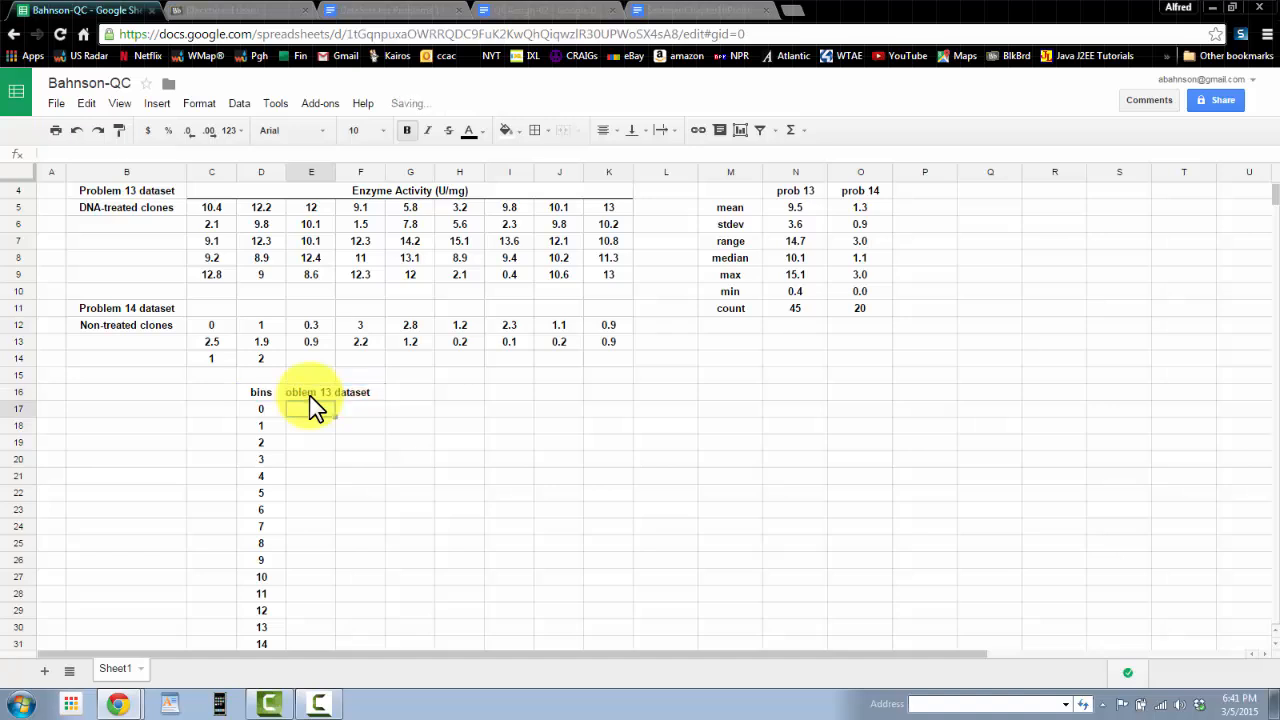
Step: Widen column E to fit the frequency header
{"action": "left_click", "coordinate": [306, 393]}
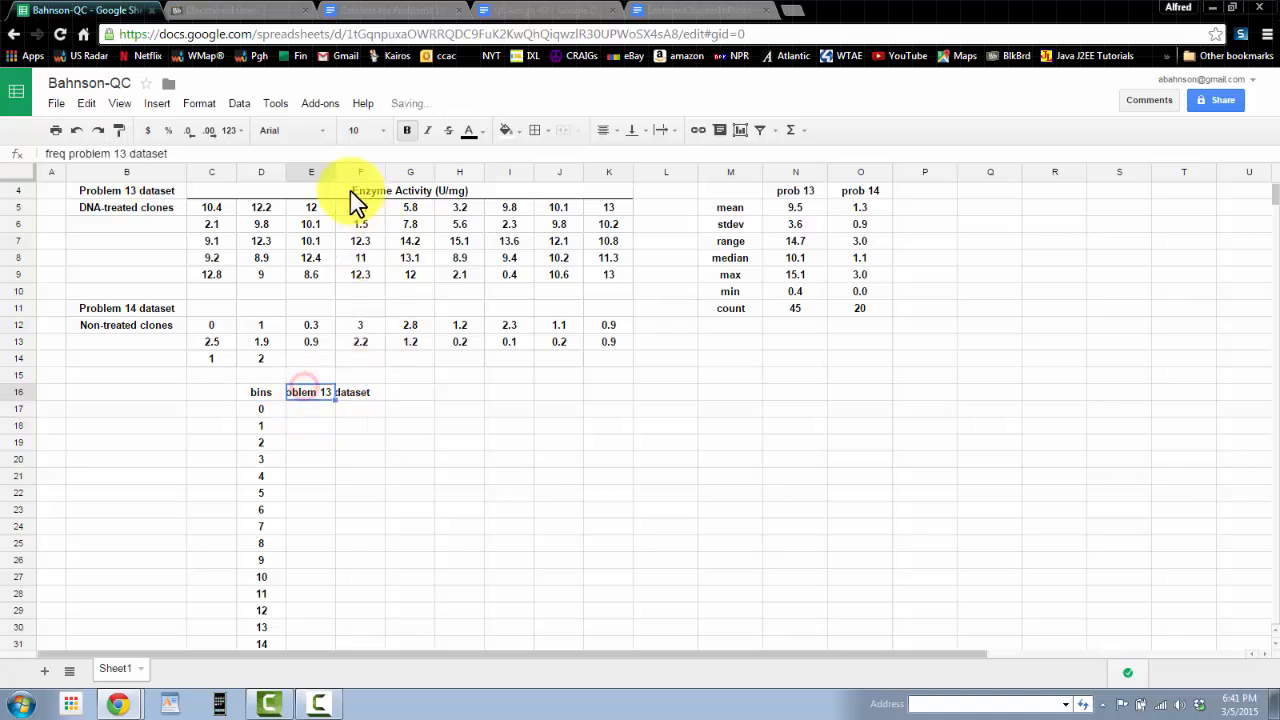
{"action": "left_click_drag", "start_coordinate": [335, 167], "coordinate": [348, 168]}
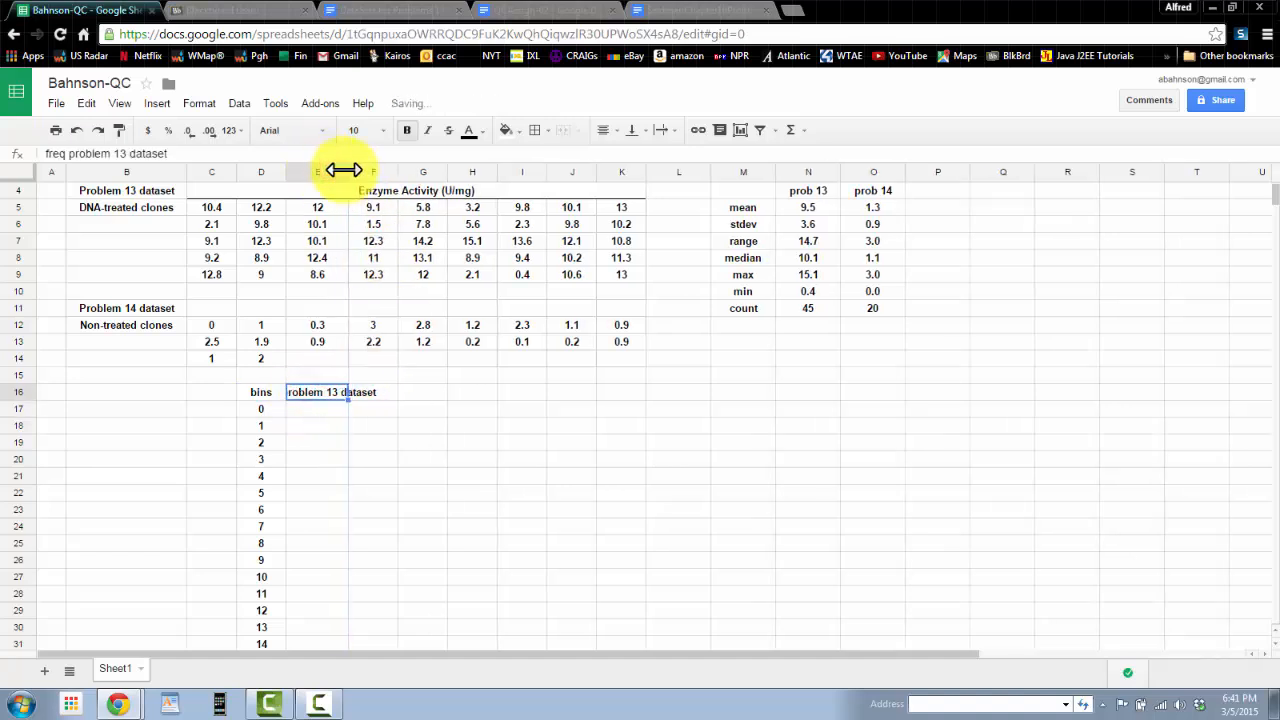
{"action": "left_click", "coordinate": [253, 392]}
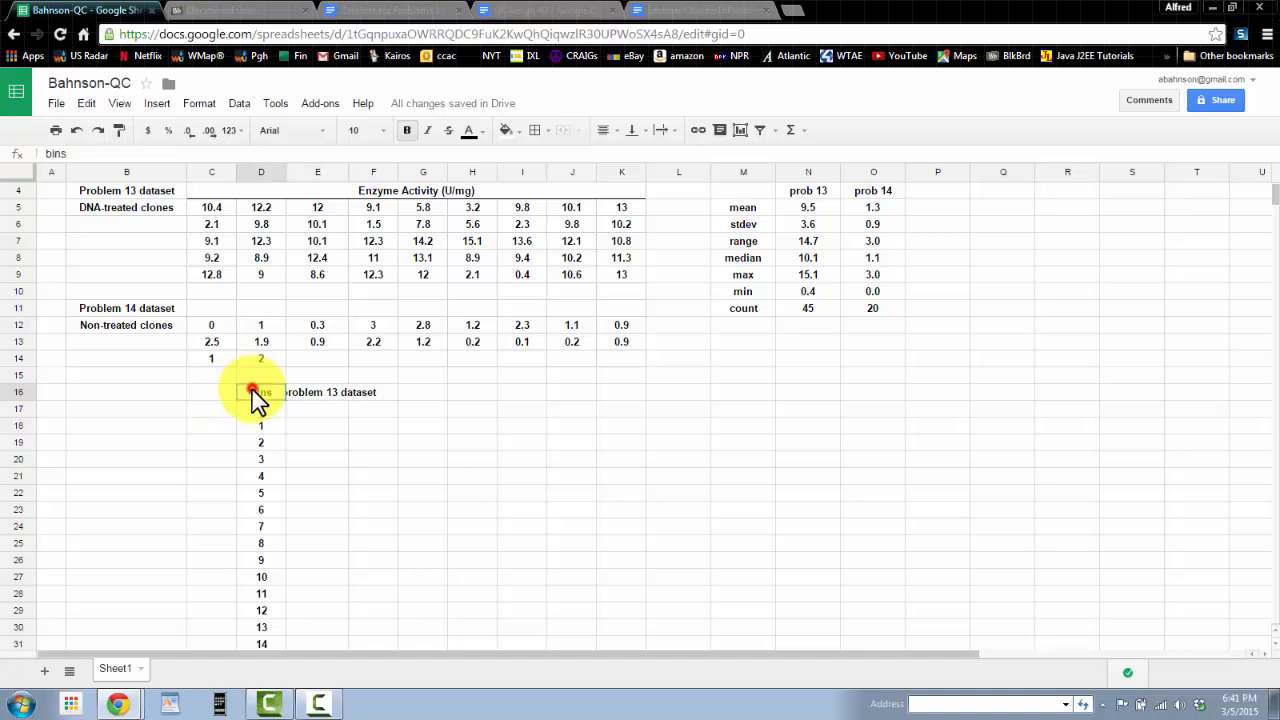
{"action": "left_click", "coordinate": [357, 393]}
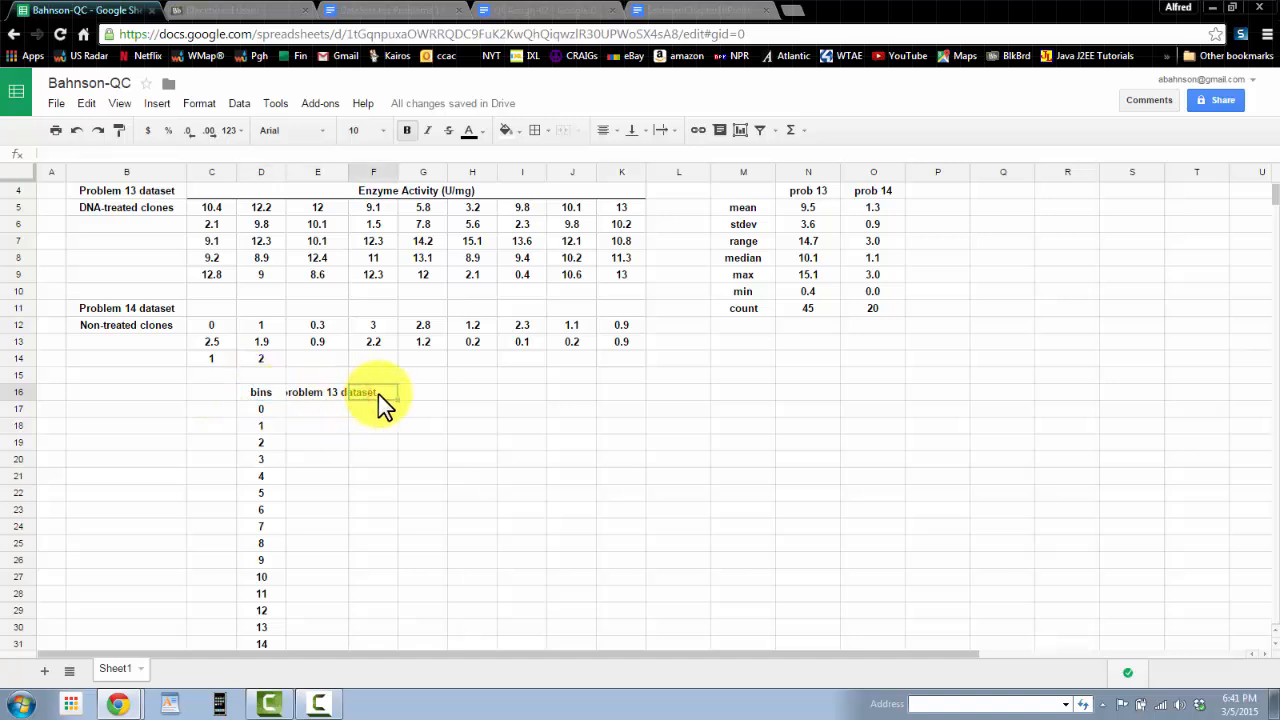
Step: Enter test text werw in F16 beside the frequency header
{"action": "type", "text": "werw"}
{"action": "left_click", "coordinate": [423, 400]}
{"action": "left_click", "coordinate": [337, 403]}
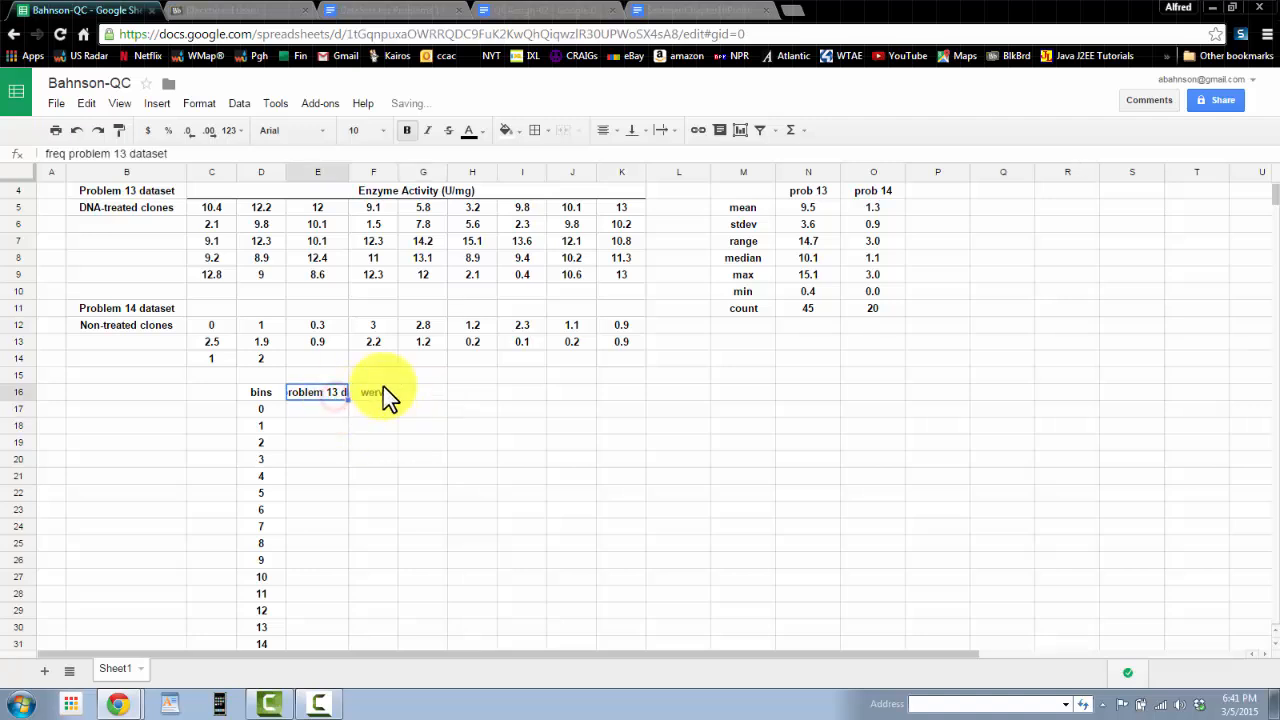
Step: Delete the test text from F16
{"action": "left_click", "coordinate": [383, 392]}
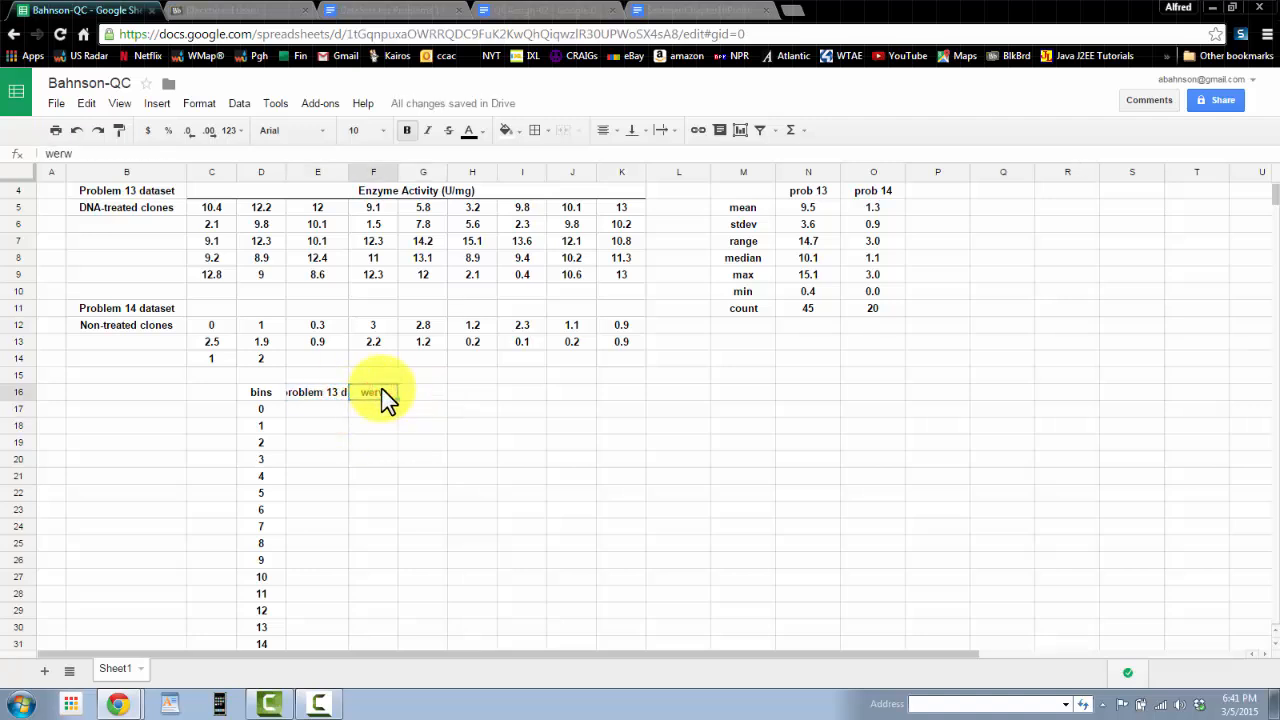
{"action": "key", "text": "Delete"}
{"action": "left_click", "coordinate": [318, 460]}
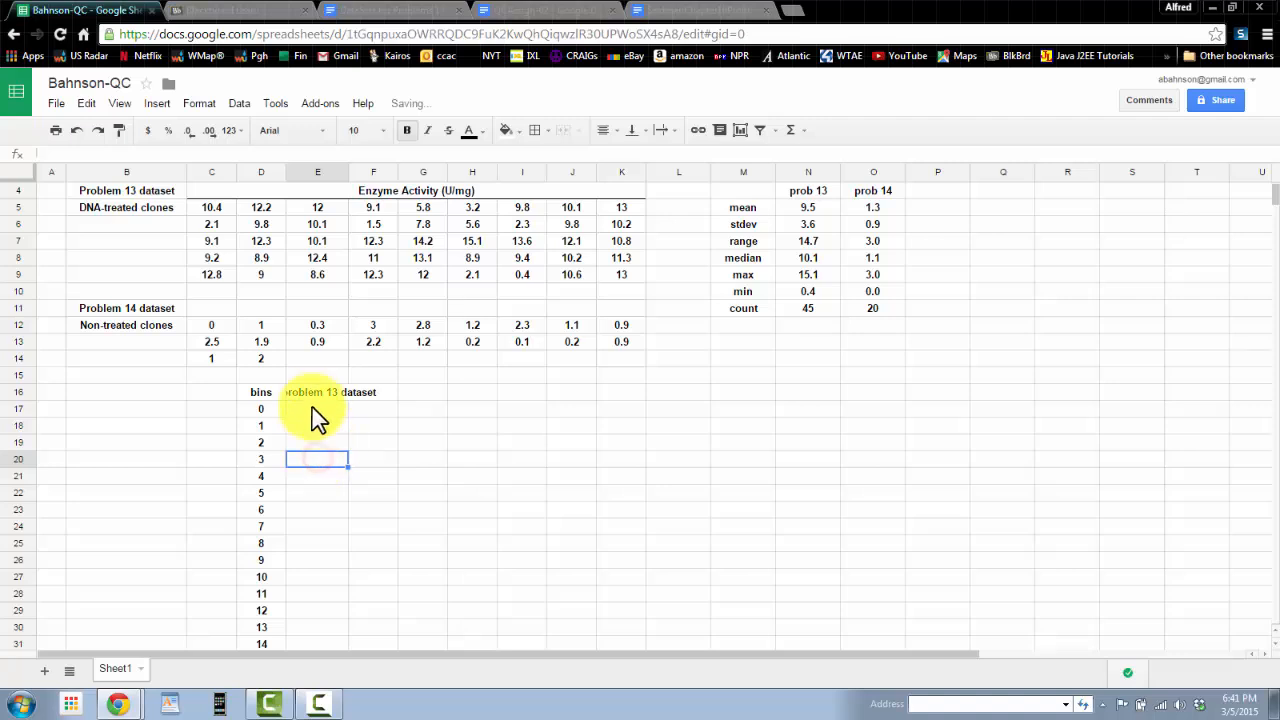
Step: Set text wrapping to Wrap for the frequency header in E16
{"action": "left_click", "coordinate": [315, 396]}
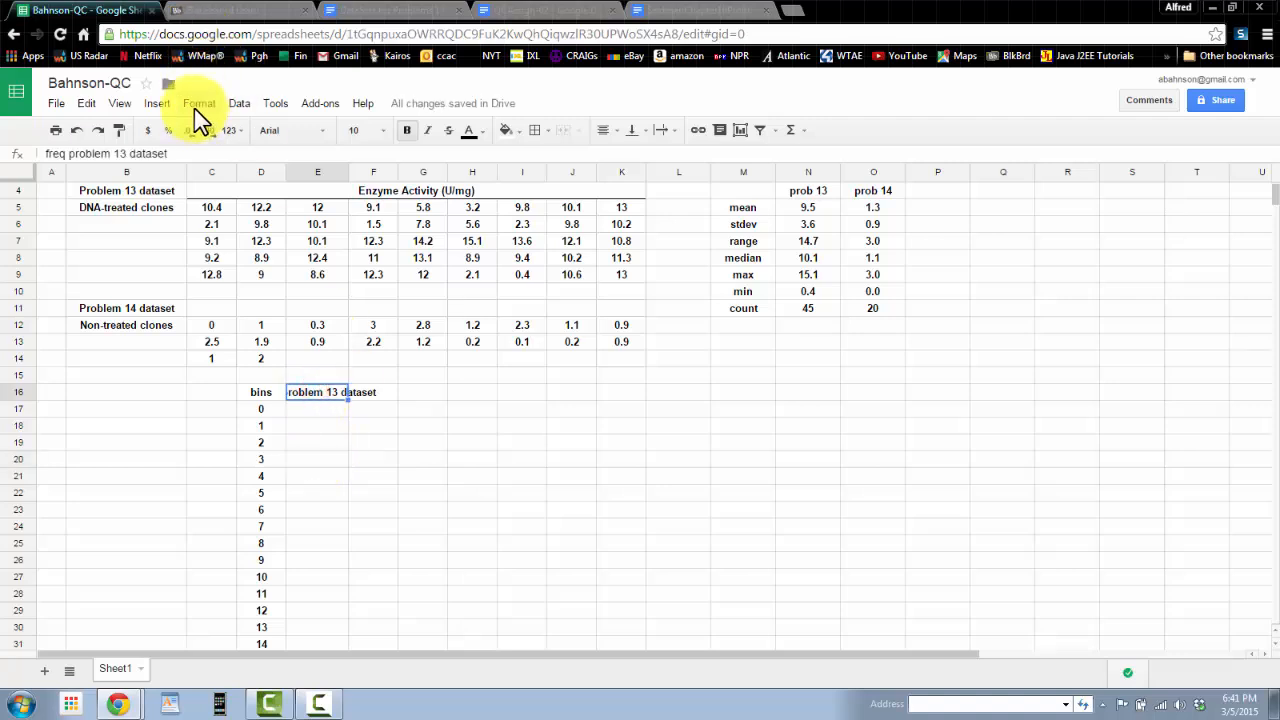
{"action": "left_click", "coordinate": [198, 106]}
{"action": "mouse_move", "coordinate": [203, 356]}
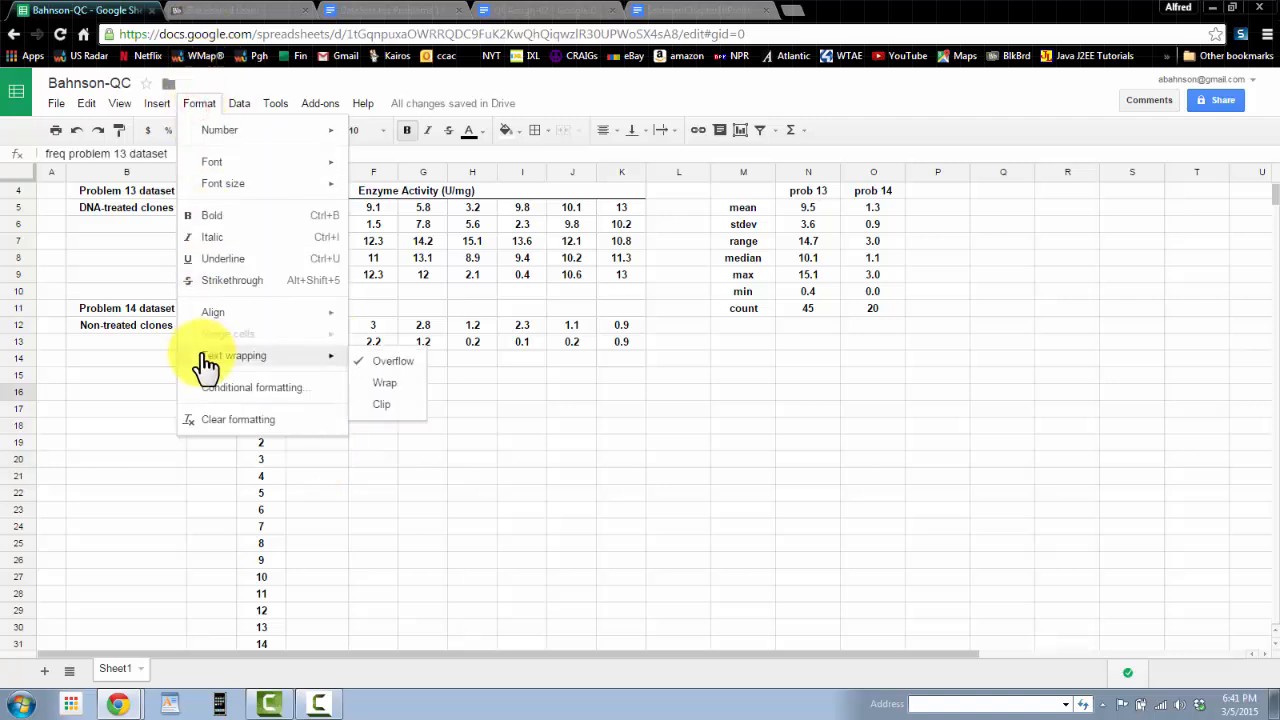
{"action": "left_click", "coordinate": [386, 390]}
{"action": "left_click", "coordinate": [330, 452]}
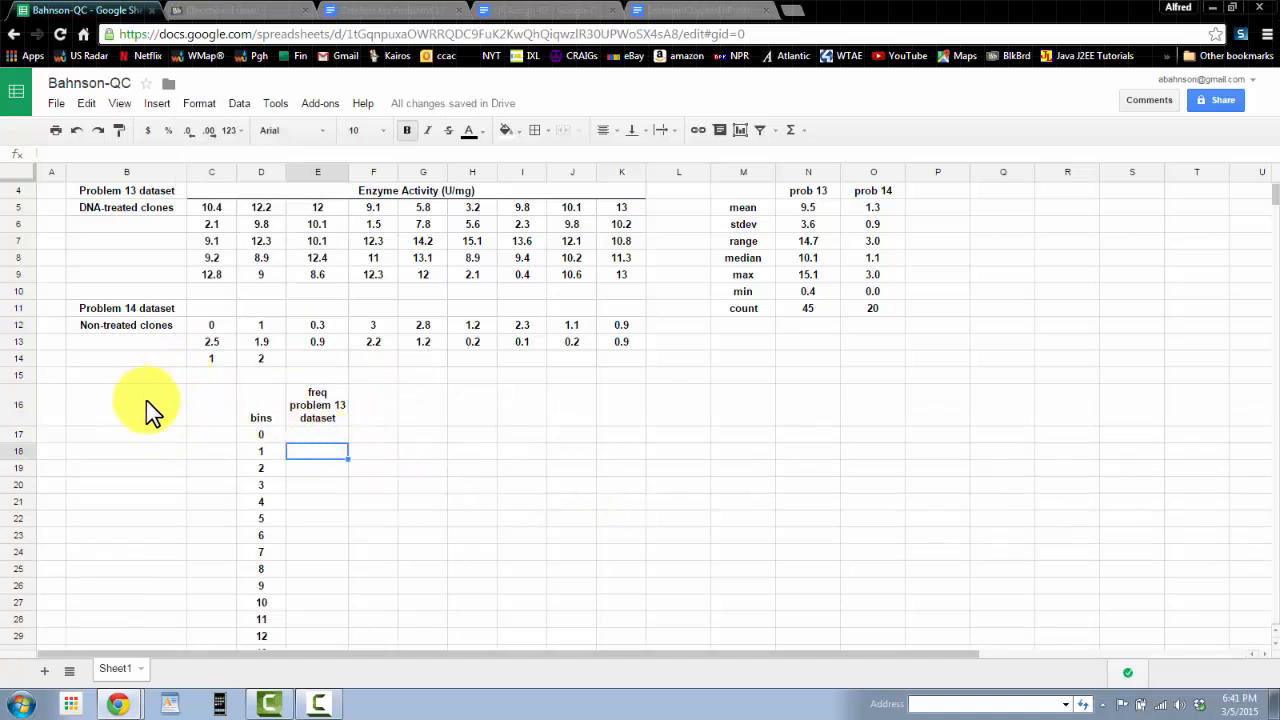
Step: Enter 0 in E17, the first frequency cell
{"action": "left_click", "coordinate": [316, 410]}
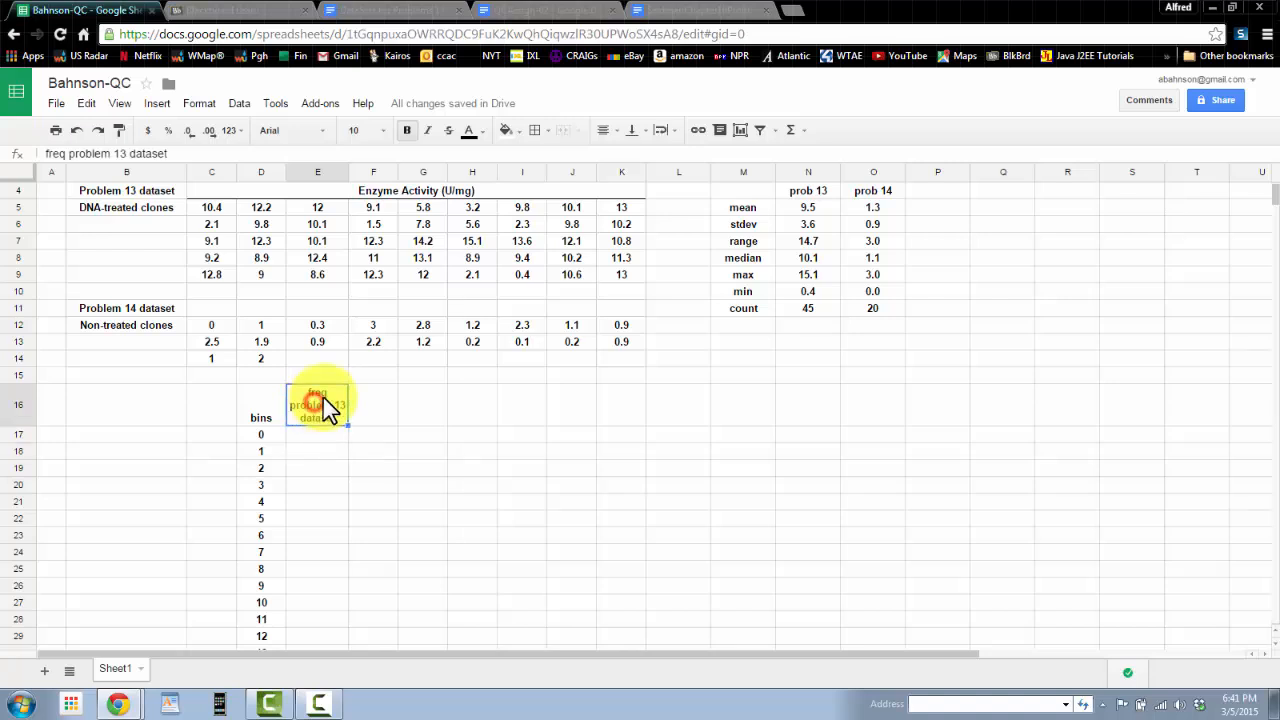
{"action": "left_click", "coordinate": [328, 450]}
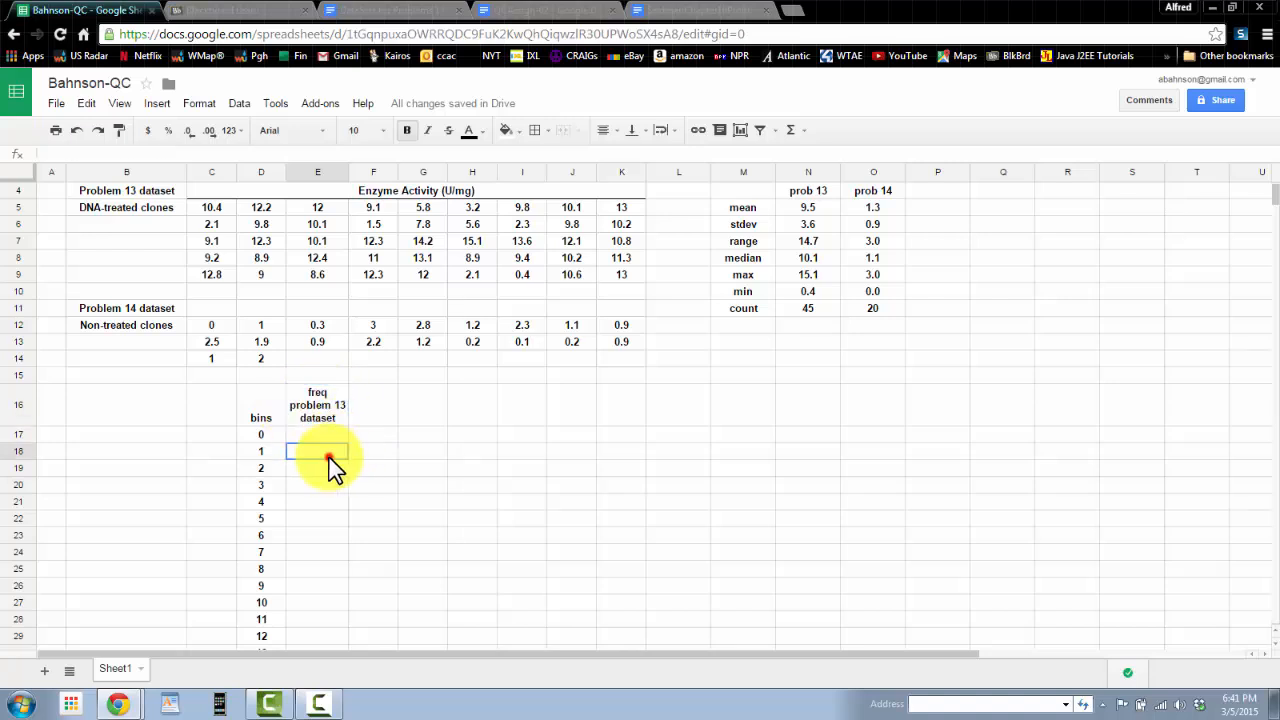
{"action": "left_click", "coordinate": [331, 417]}
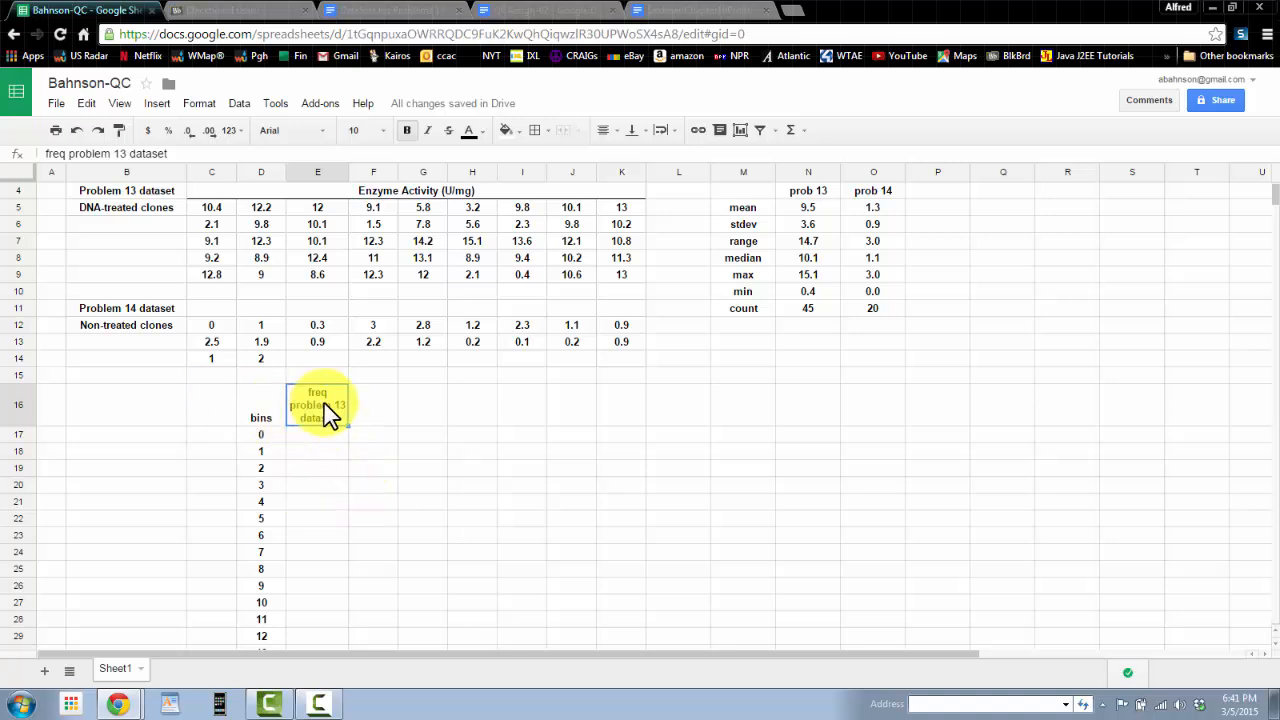
{"action": "left_click", "coordinate": [327, 431]}
{"action": "mouse_move", "coordinate": [327, 431]}
{"action": "left_mouse_down"}
{"action": "mouse_move", "coordinate": [339, 548]}
{"action": "mouse_move", "coordinate": [323, 455]}
{"action": "left_mouse_up"}
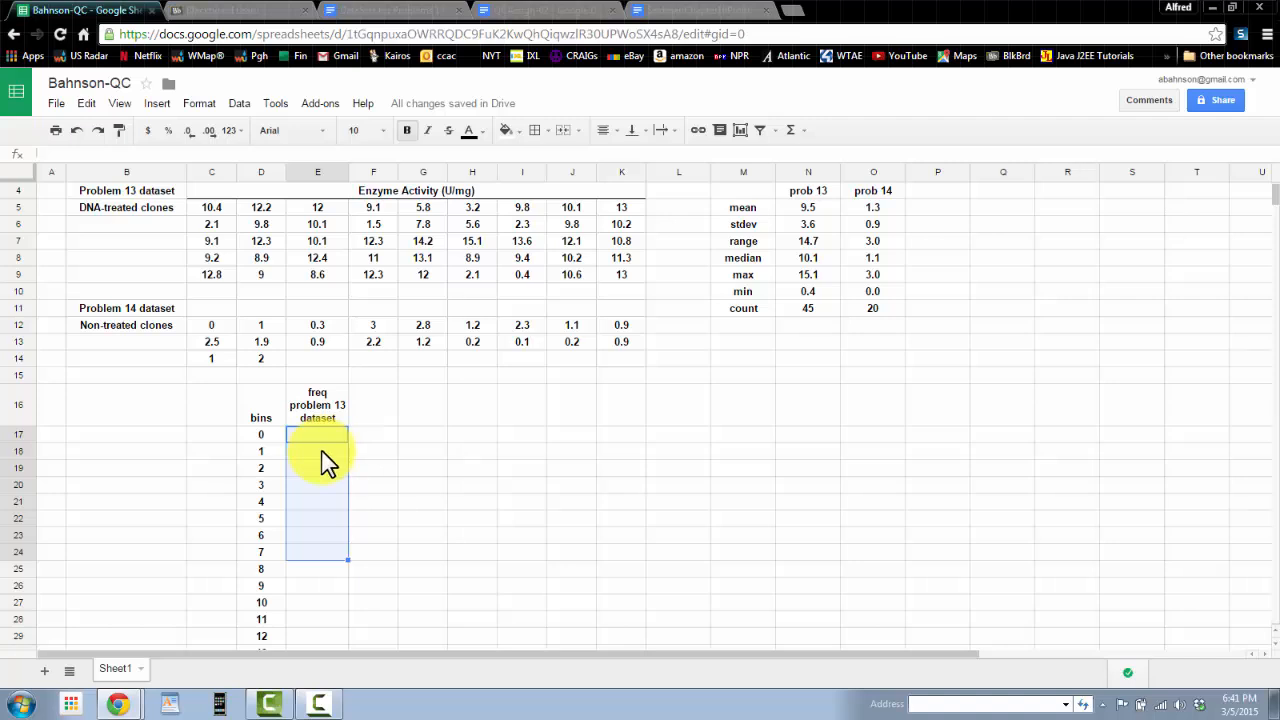
{"action": "left_click", "coordinate": [320, 440]}
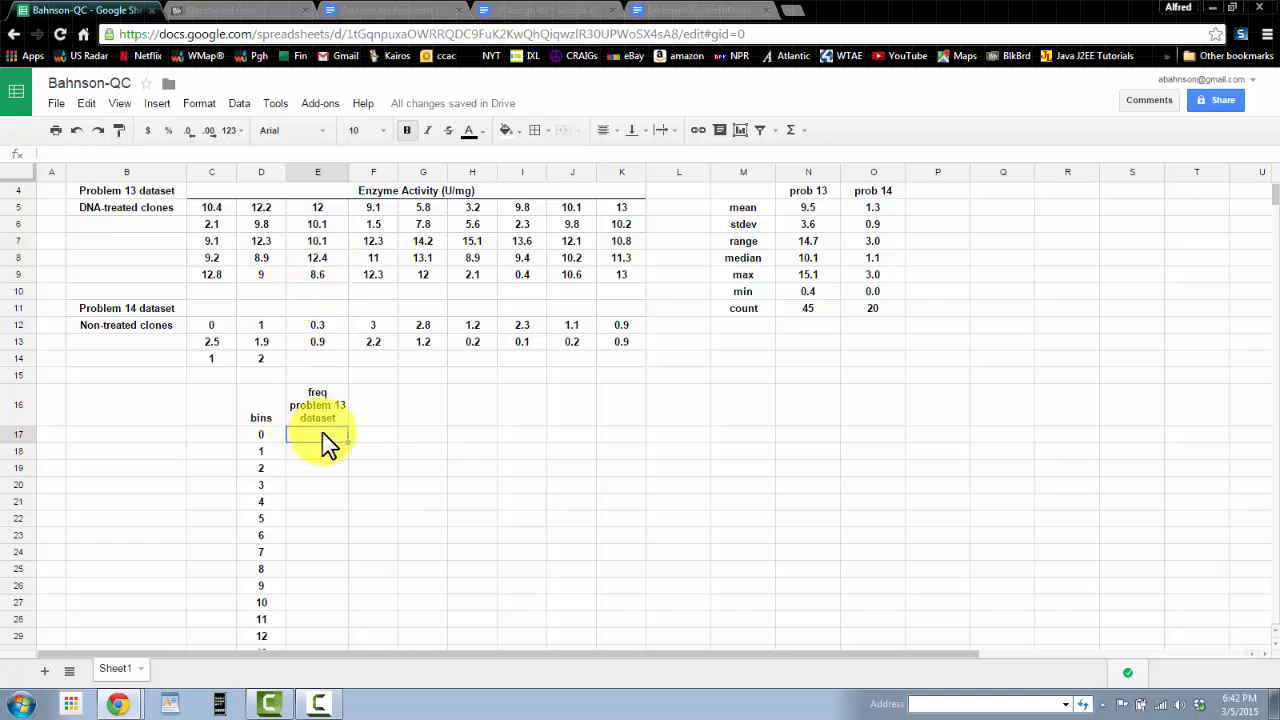
{"action": "type", "text": "0"}
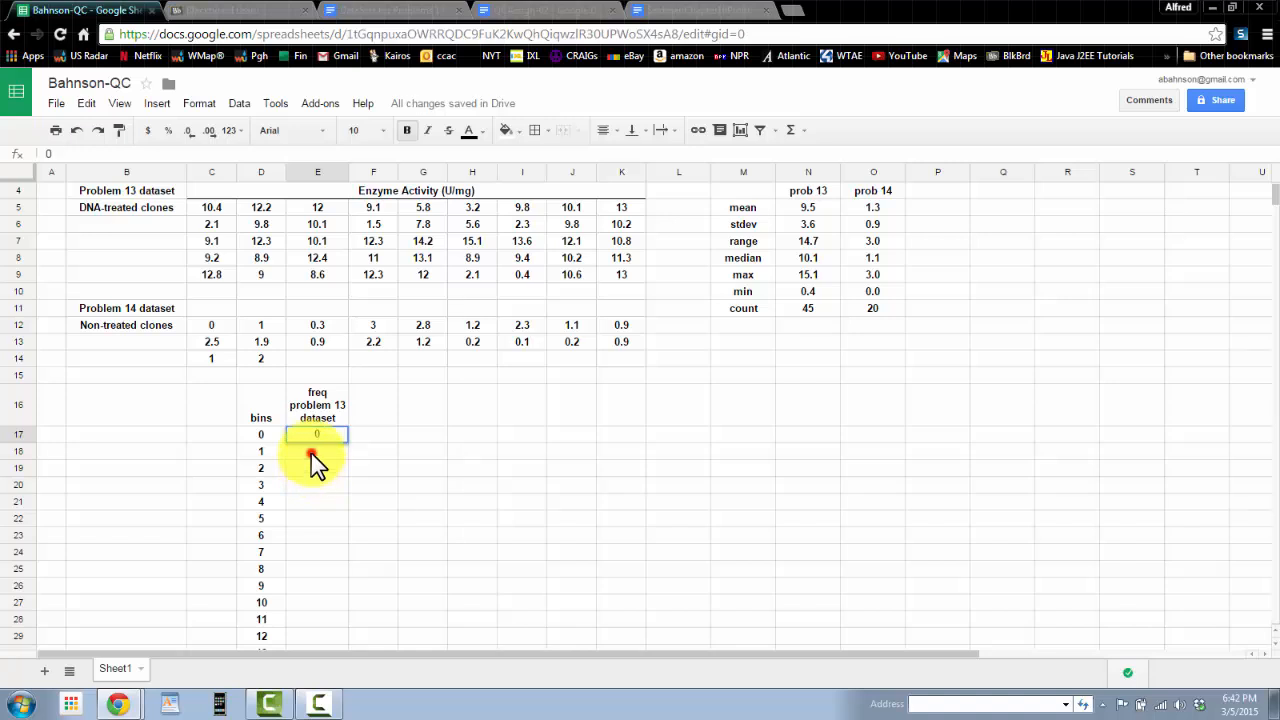
{"action": "key", "text": "Return"}
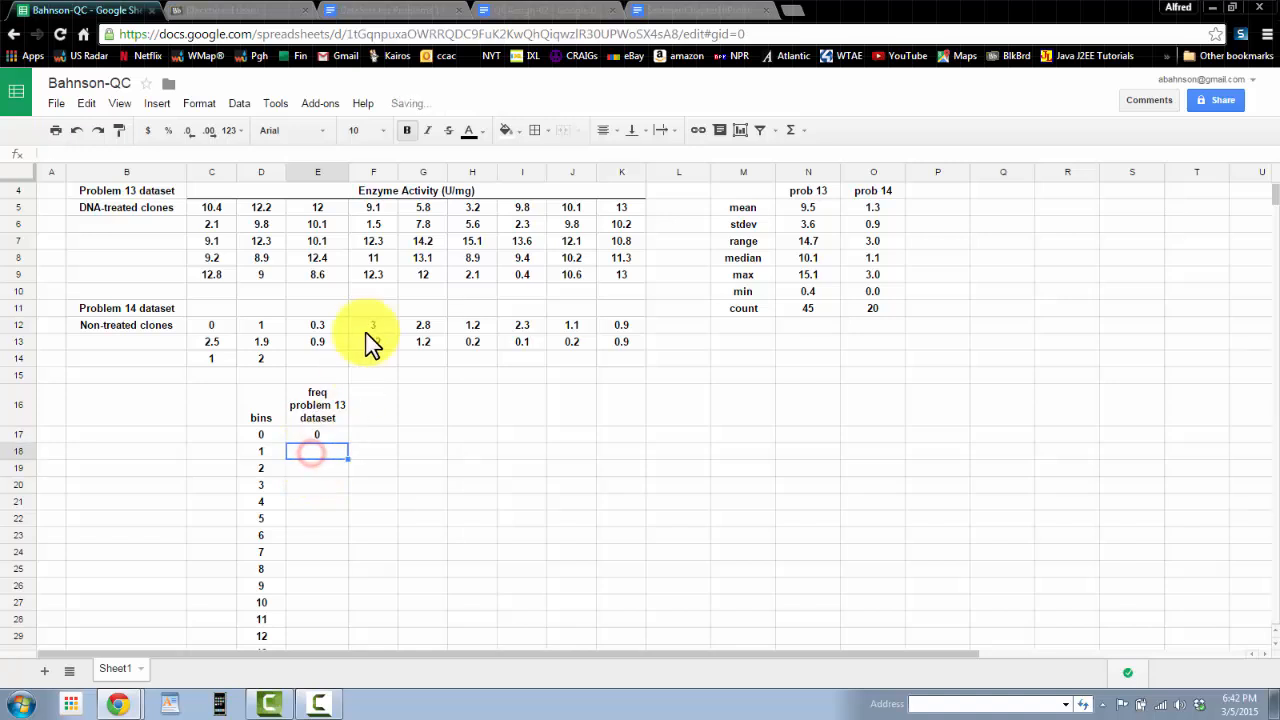
{"action": "left_click", "coordinate": [526, 279]}
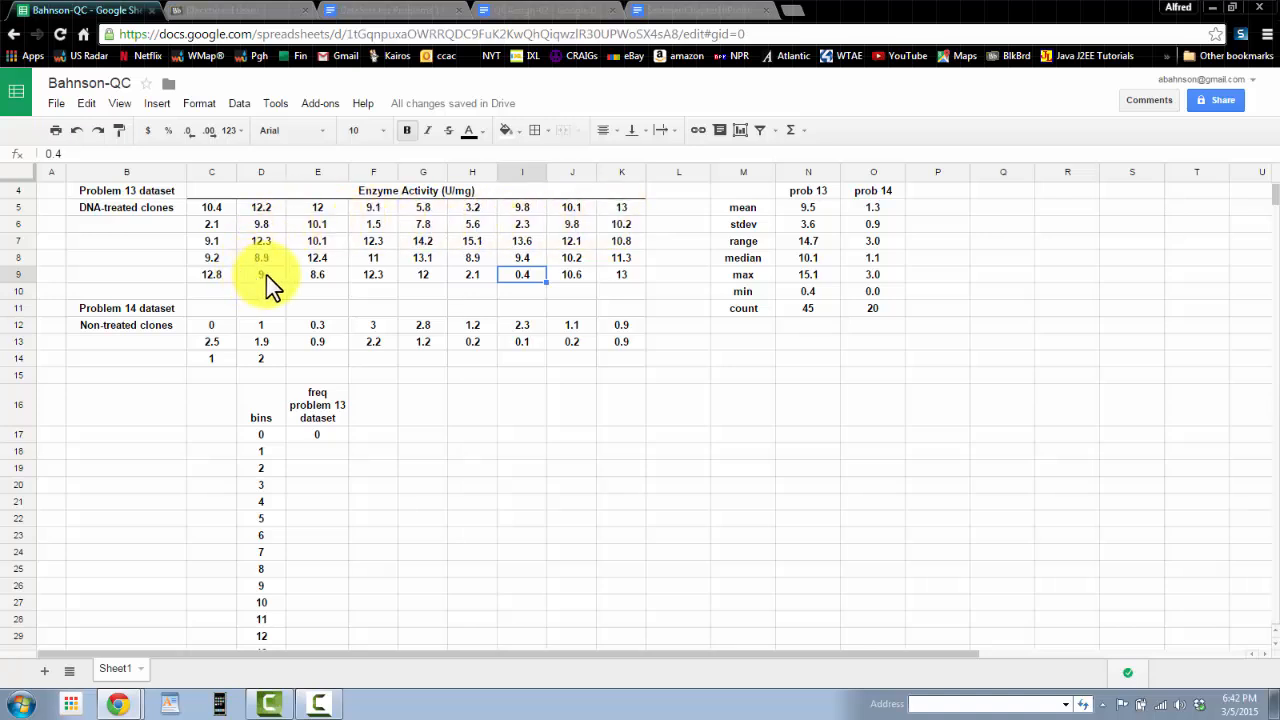
{"action": "left_click", "coordinate": [310, 452]}
{"action": "key", "text": "ctrl+Right"}
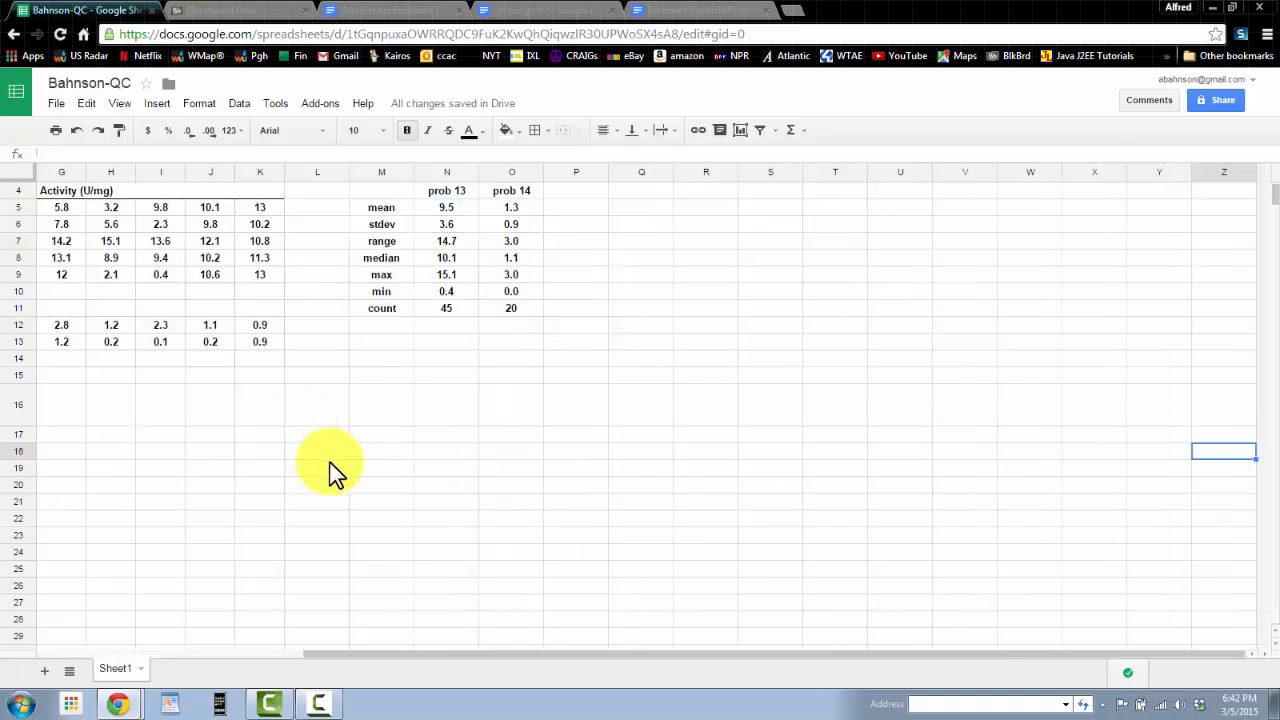
{"action": "key", "text": "Left"}
{"action": "key", "text": "Left"}
{"action": "key", "text": "Left"}
{"action": "key", "text": "Left"}
{"action": "key", "text": "Left"}
{"action": "key", "text": "Left"}
{"action": "key", "text": "Left"}
{"action": "key", "text": "Left"}
{"action": "key", "text": "Left"}
{"action": "key", "text": "Left"}
{"action": "key", "text": "Left"}
{"action": "key", "text": "Left"}
{"action": "key", "text": "Left"}
{"action": "key", "text": "Left"}
{"action": "key", "text": "Left"}
{"action": "key", "text": "Left"}
{"action": "key", "text": "Left"}
{"action": "key", "text": "Left"}
{"action": "key", "text": "Left"}
{"action": "key", "text": "Left"}
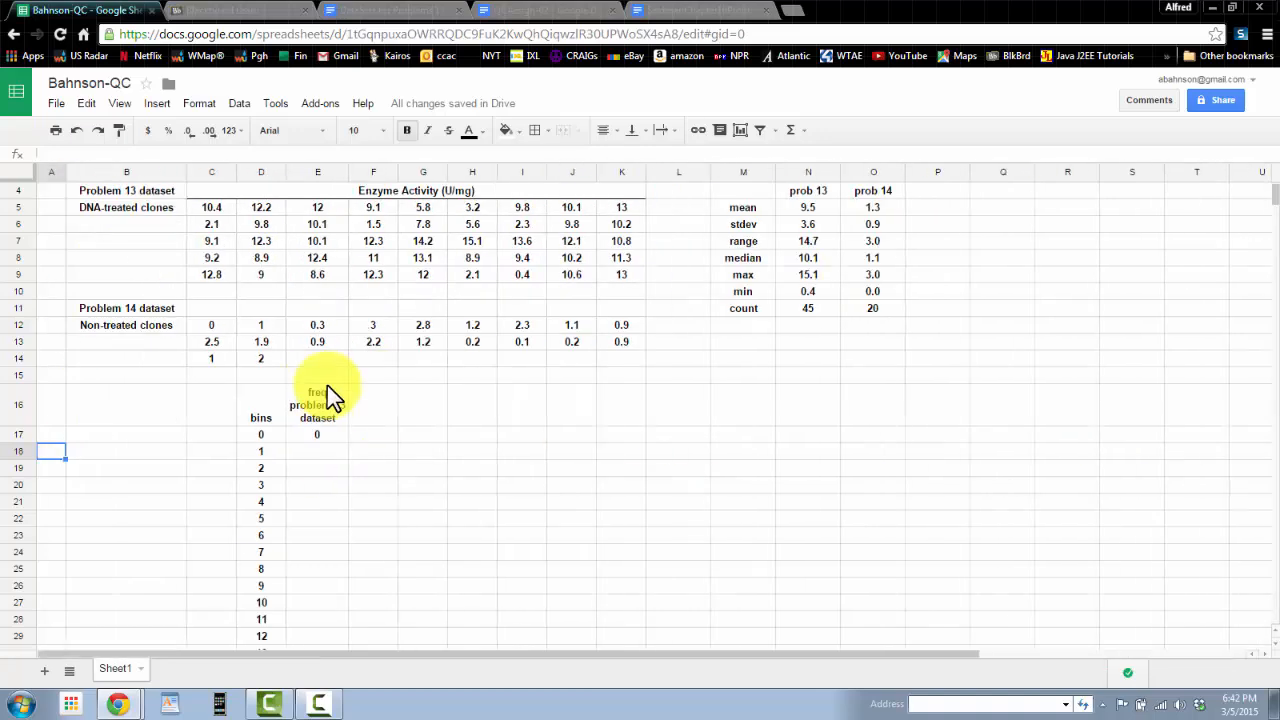
Step: Enter =frequency(C5:K9,D17:D33) in E17, counting the problem 13 data into the bins in D17:D33
{"action": "left_click", "coordinate": [320, 436]}
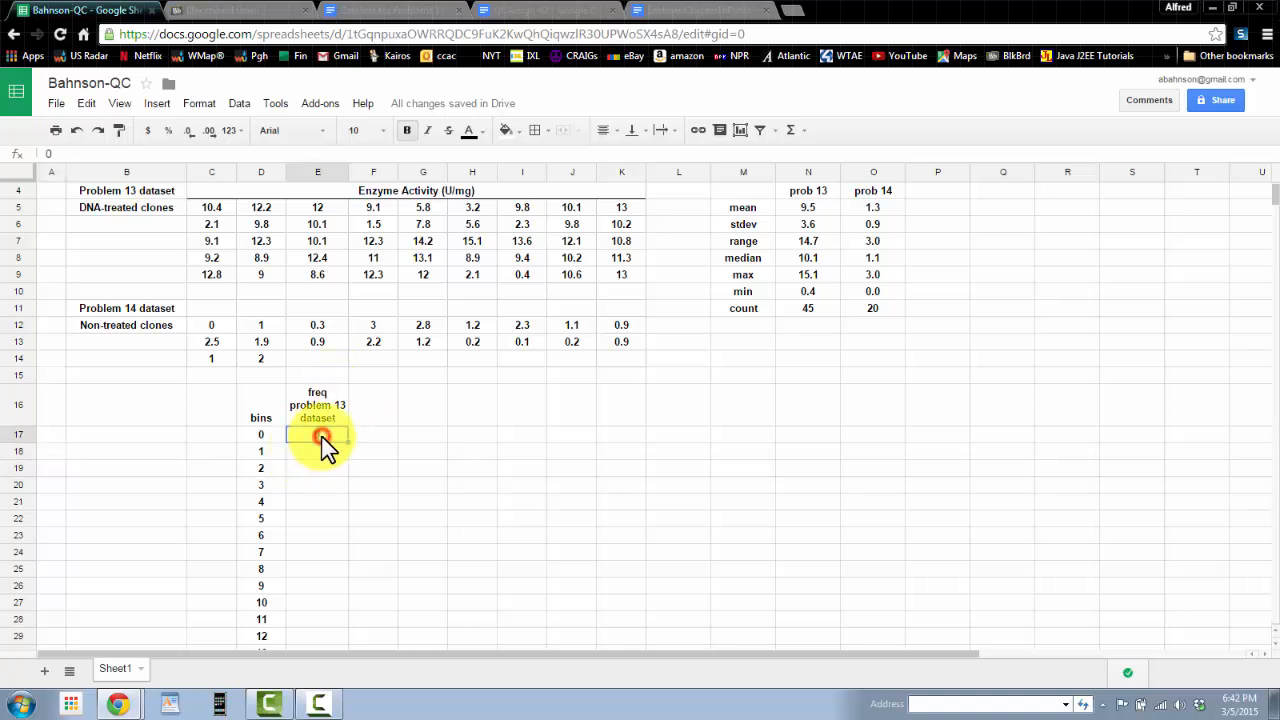
{"action": "key", "text": "Delete"}
{"action": "type", "text": "=frequ"}
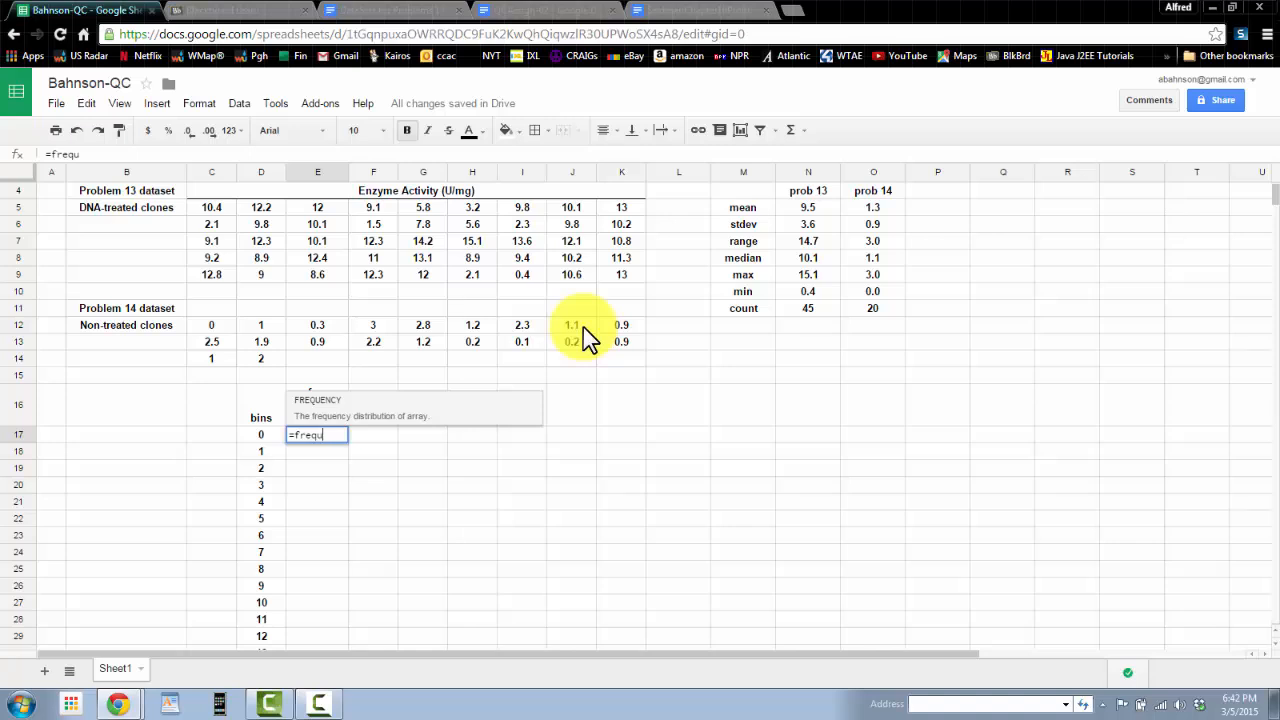
{"action": "type", "text": "ency("}
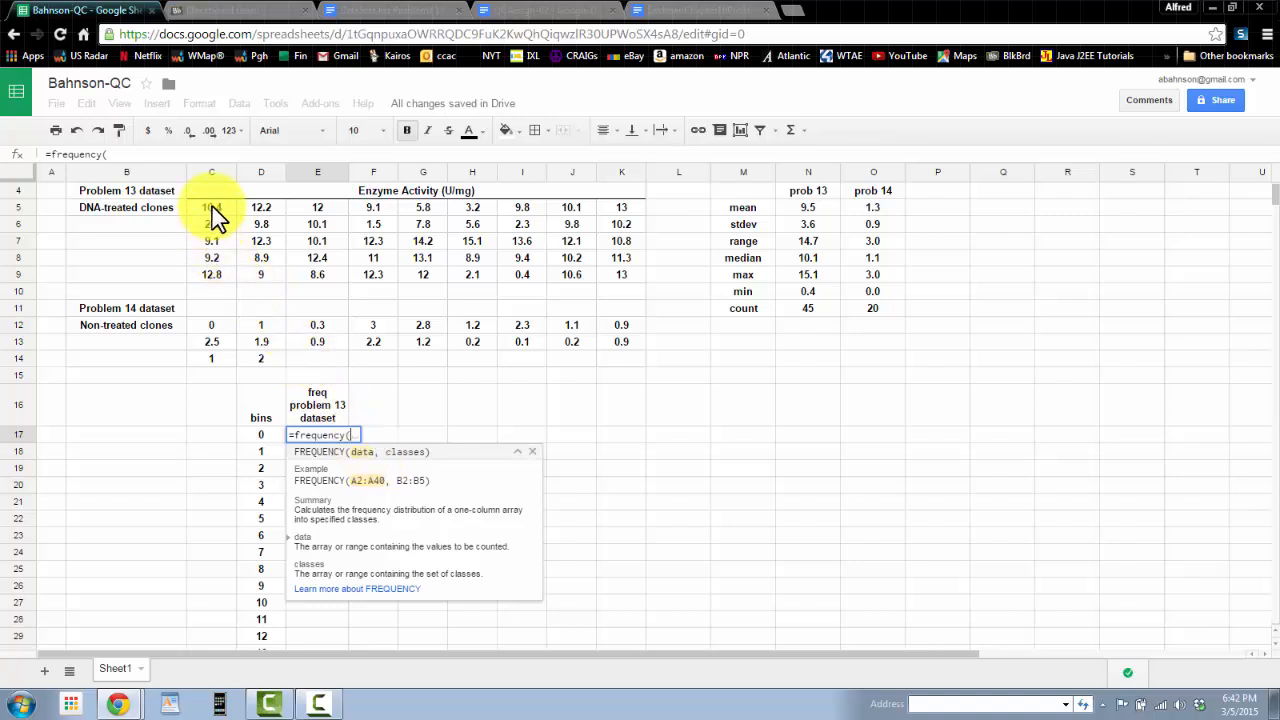
{"action": "left_click_drag", "start_coordinate": [211, 208], "coordinate": [625, 285]}
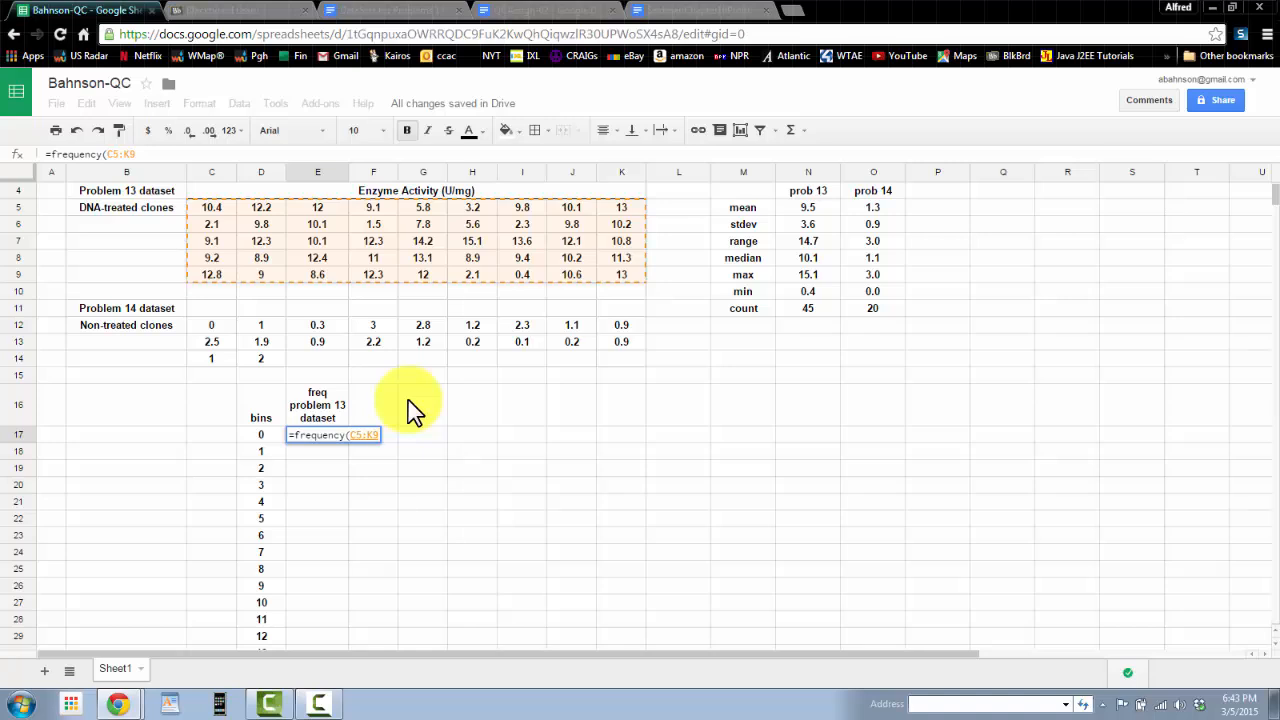
{"action": "type", "text": ","}
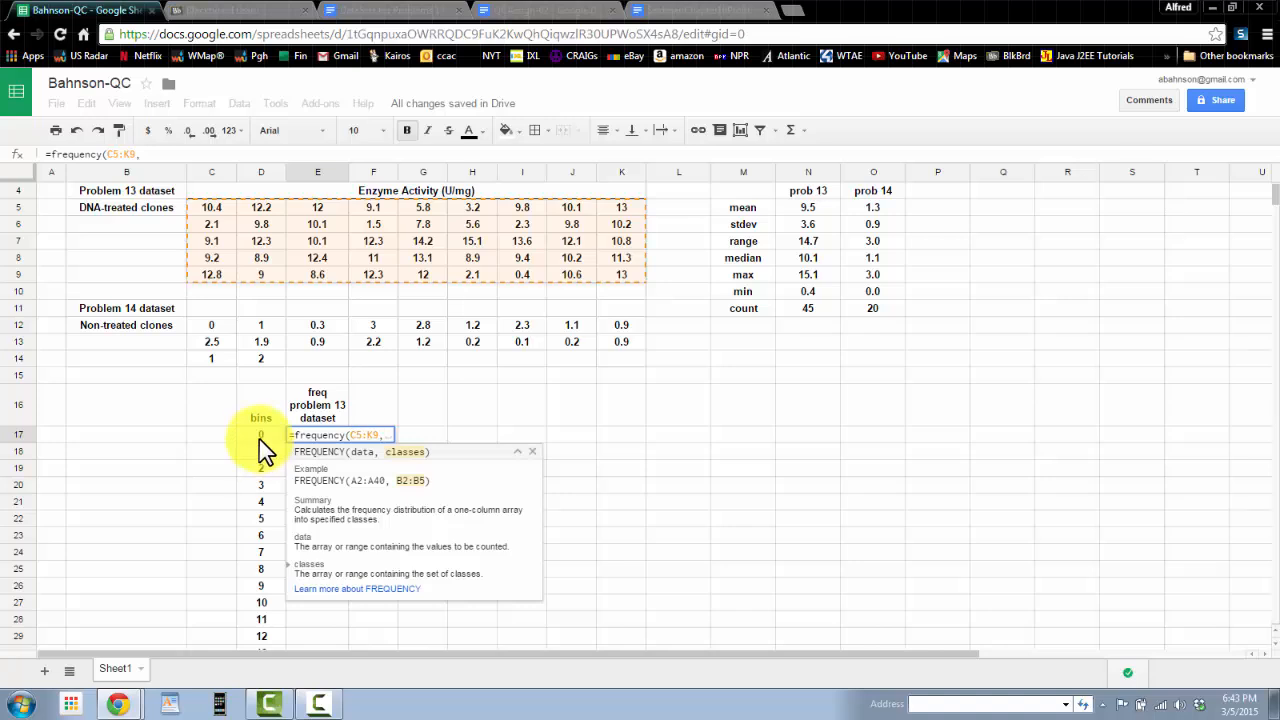
{"action": "left_click_drag", "start_coordinate": [259, 439], "coordinate": [268, 612]}
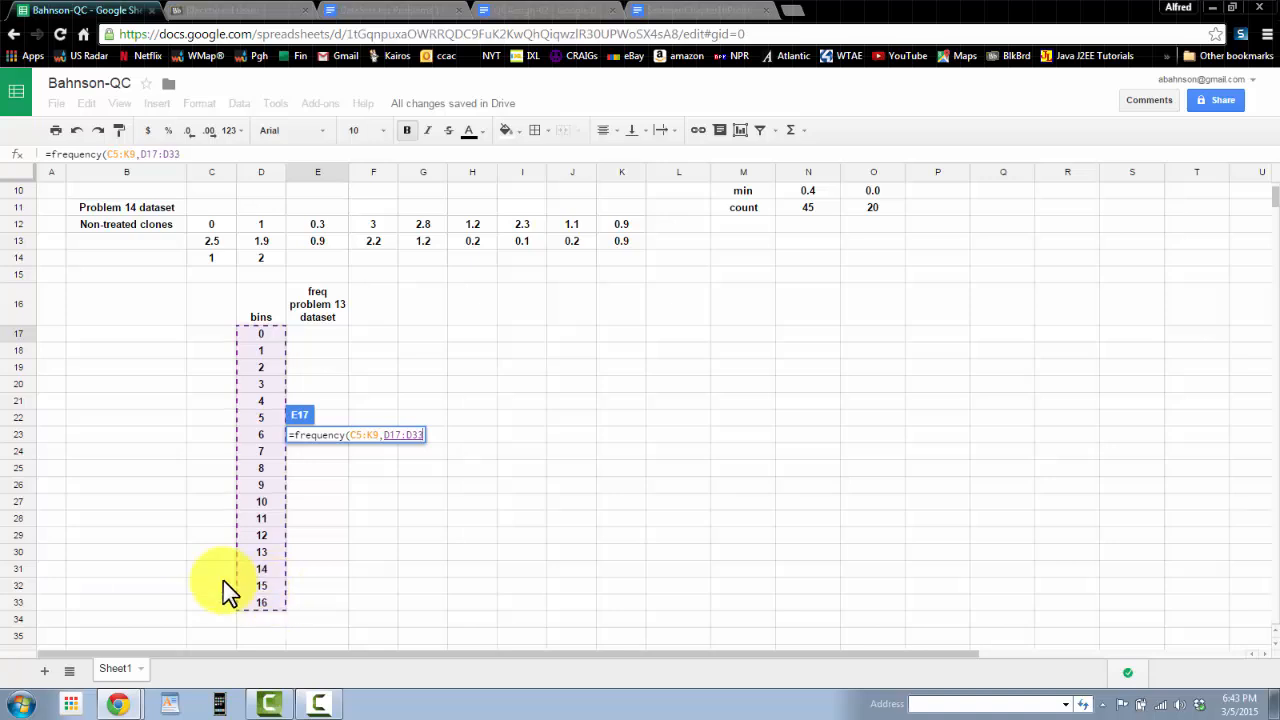
{"action": "key", "text": "Return"}
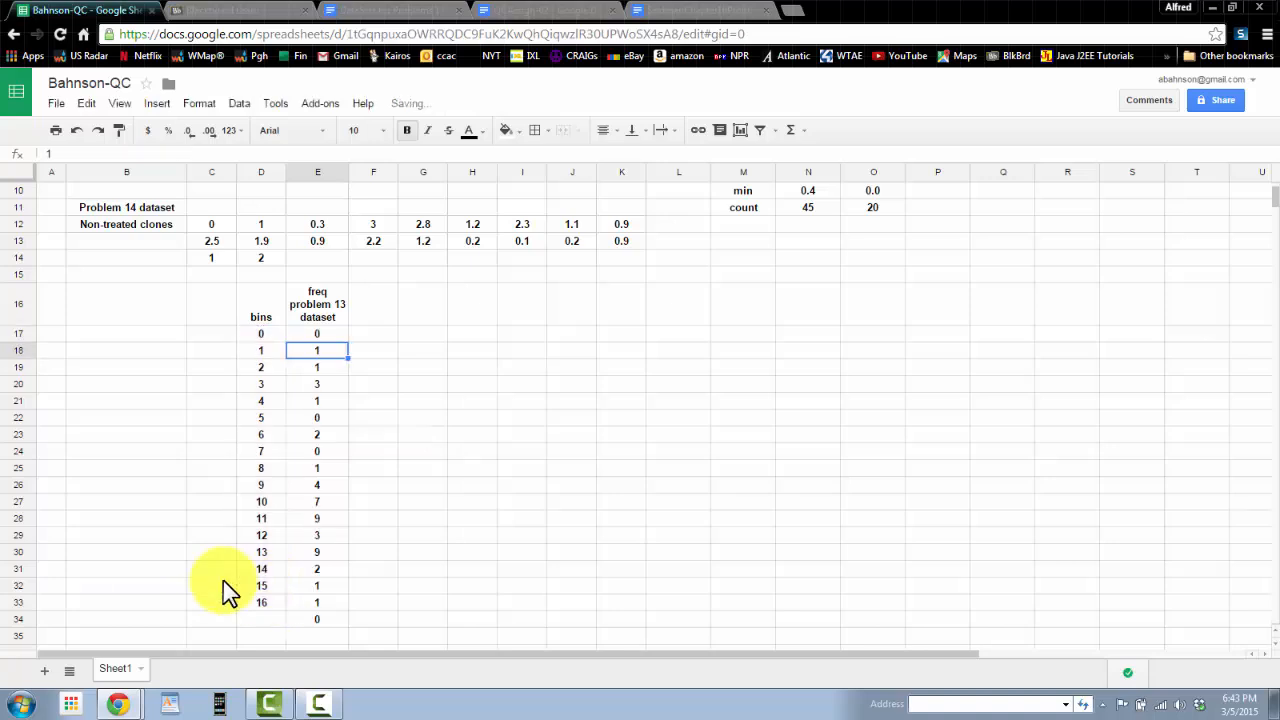
Step: Reopen the FREQUENCY formula in E17 to review its ranges
{"action": "double_click", "coordinate": [318, 336]}
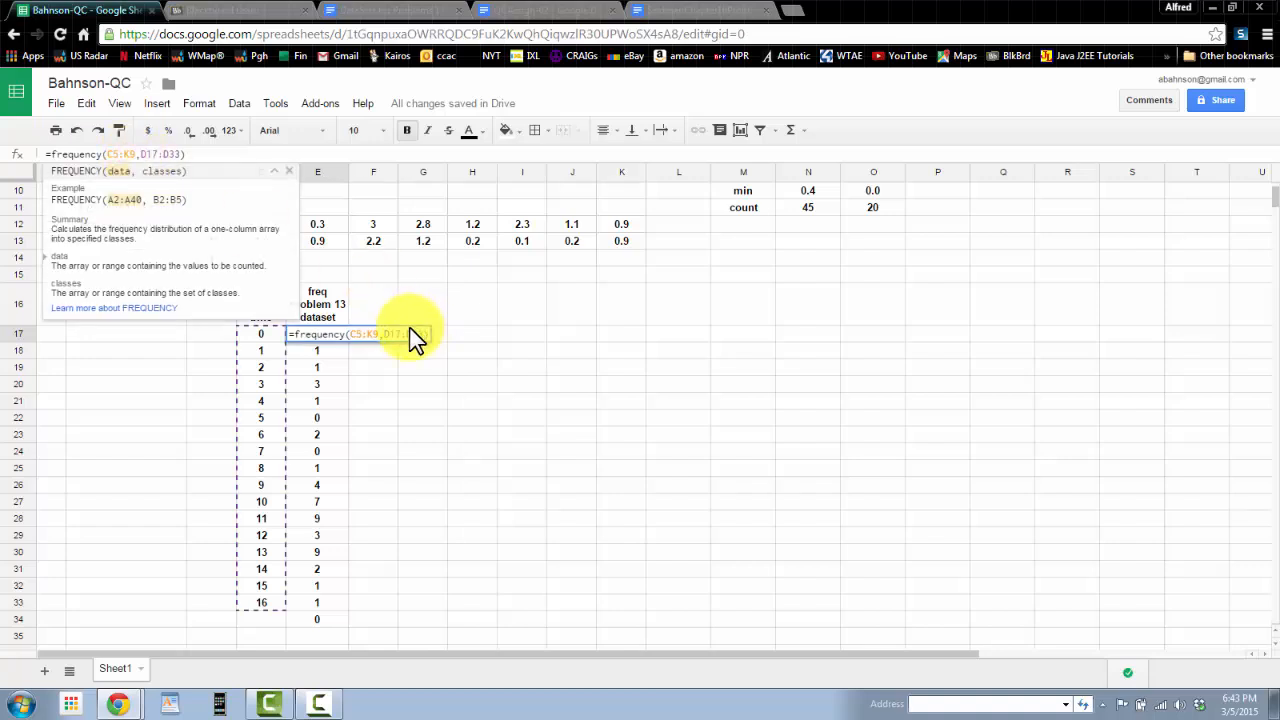
{"action": "key", "text": "Return"}
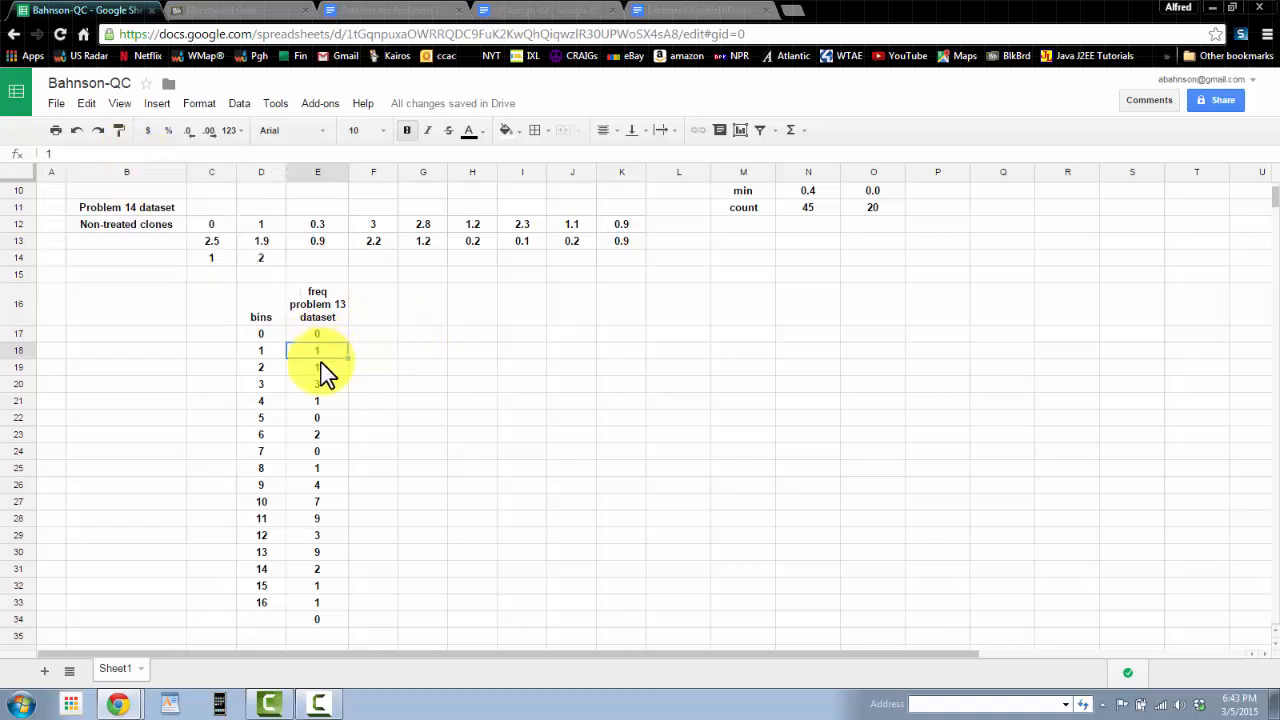
{"action": "scroll", "coordinate": [352, 335], "scroll_direction": "up", "scroll_amount": 2}
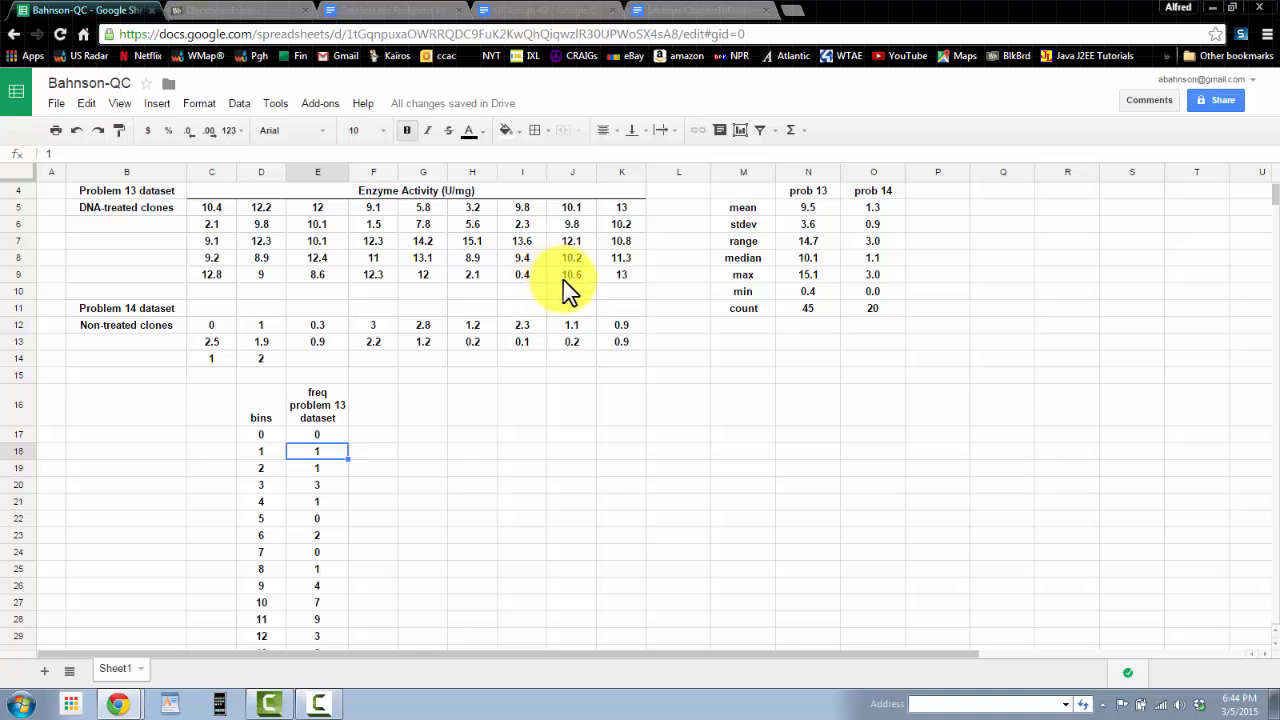
Step: Check the counts of the lowest bins against the enzyme activity values in the problem 13 data table
{"action": "left_click", "coordinate": [331, 466]}
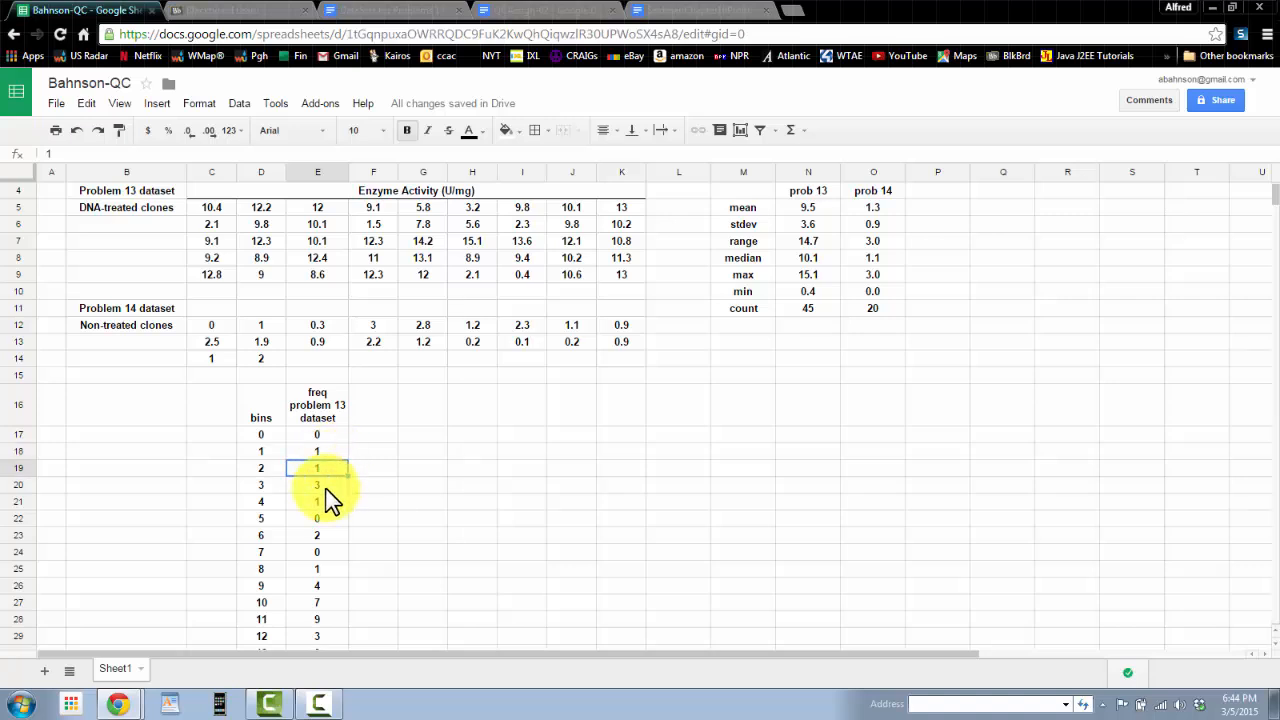
{"action": "left_click", "coordinate": [320, 485]}
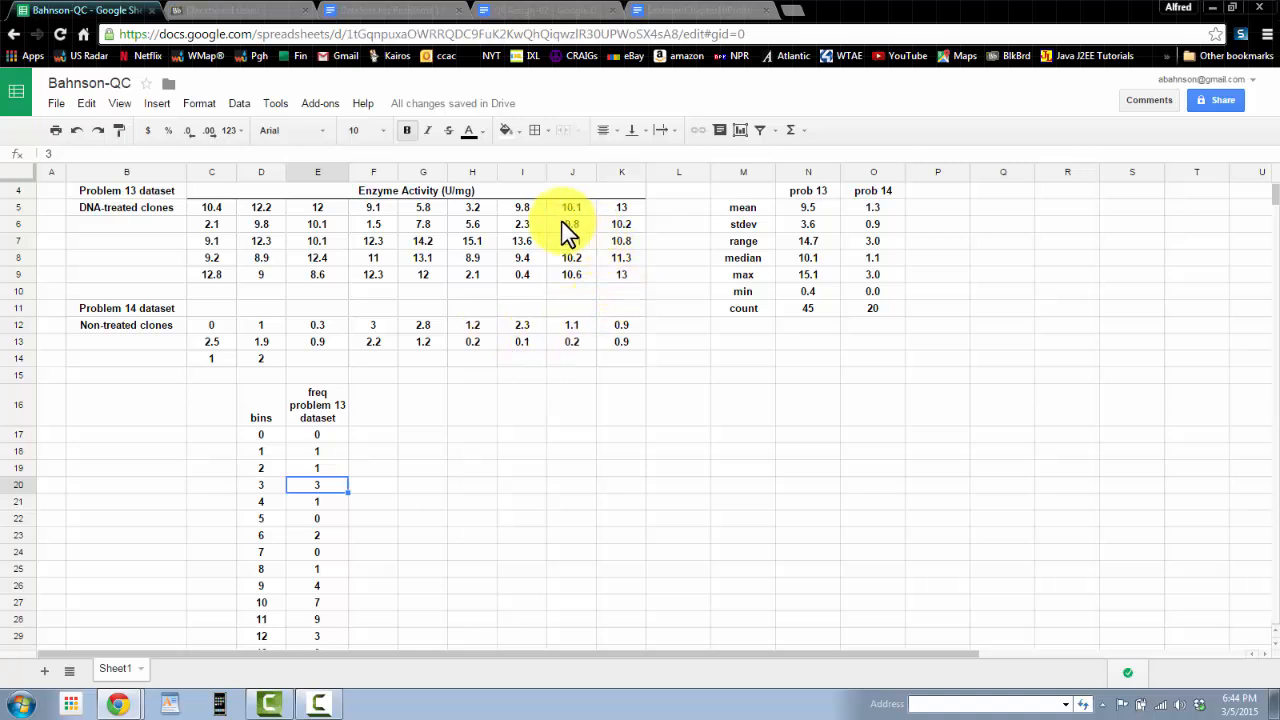
{"action": "left_click", "coordinate": [515, 223]}
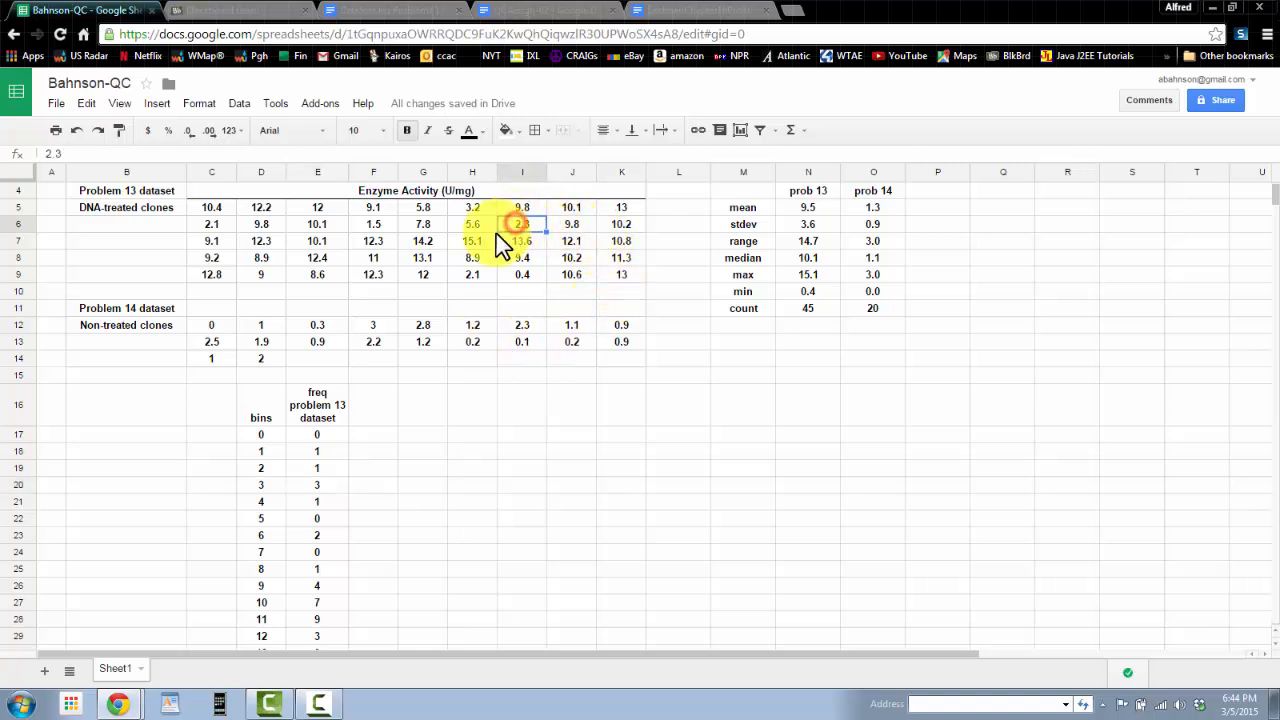
{"action": "left_click", "coordinate": [374, 225]}
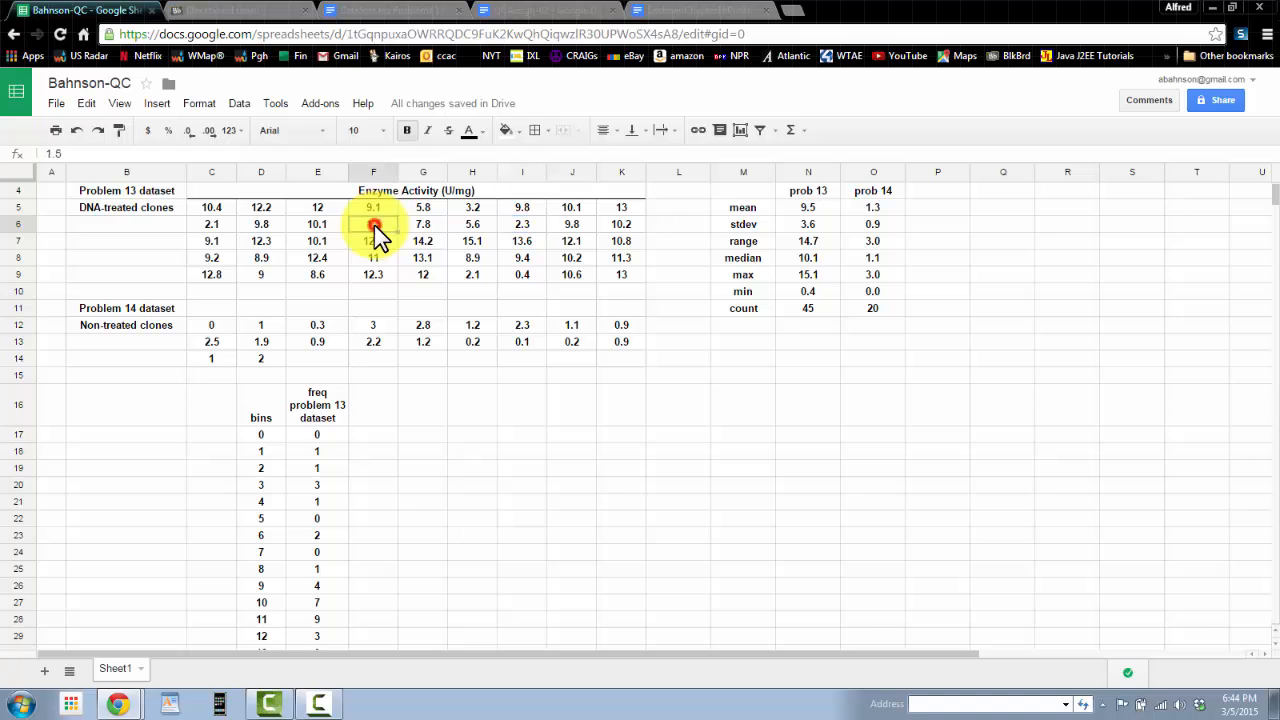
{"action": "left_click", "coordinate": [318, 464]}
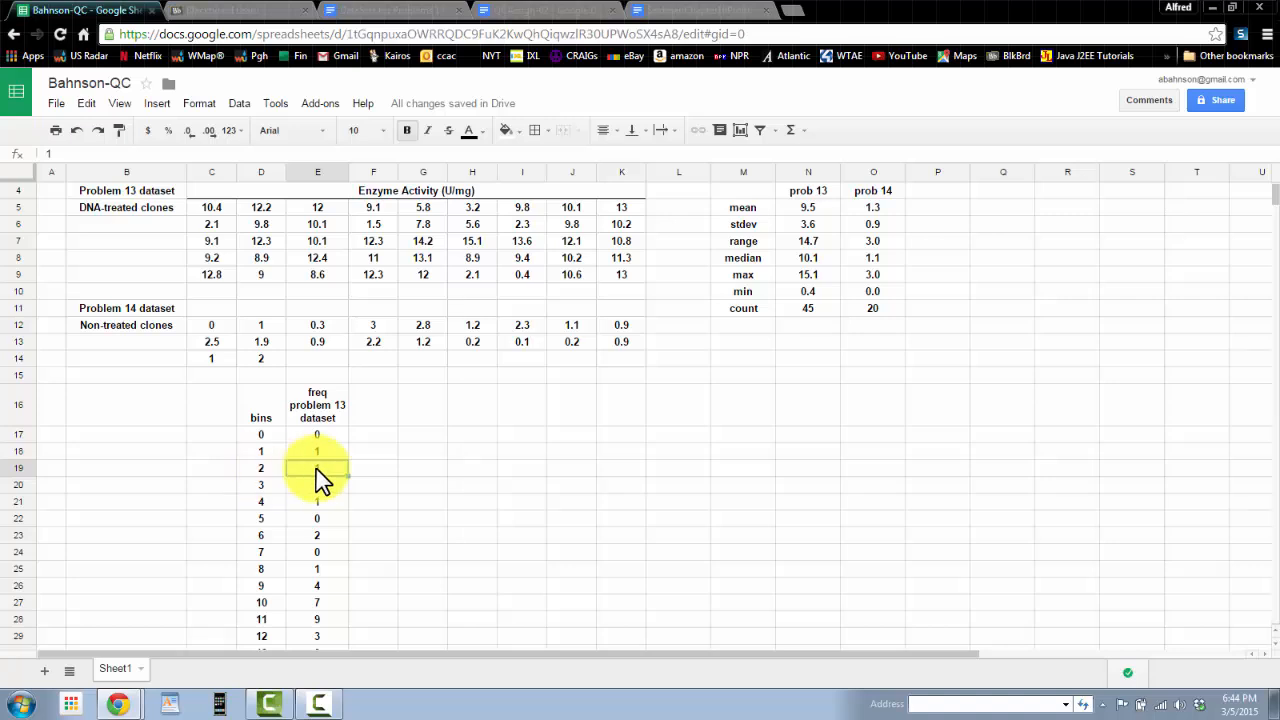
{"action": "left_click", "coordinate": [377, 223]}
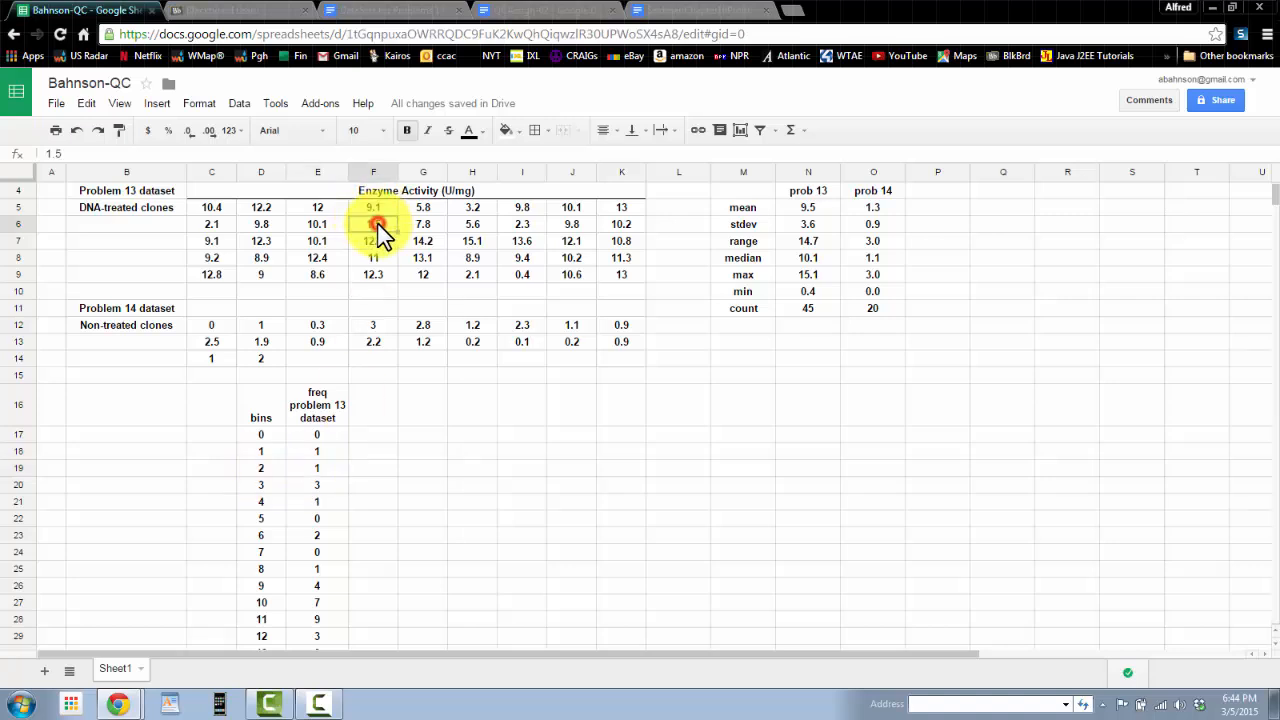
{"action": "left_click", "coordinate": [312, 463]}
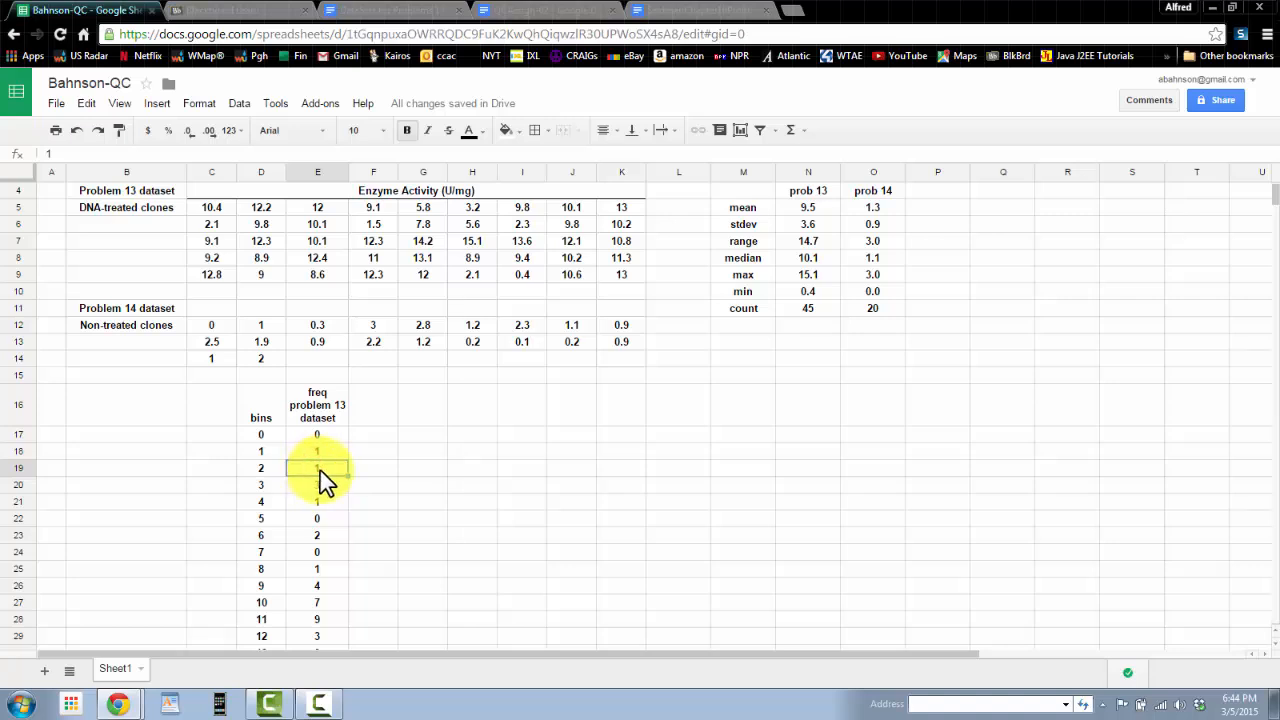
{"action": "left_click", "coordinate": [324, 487]}
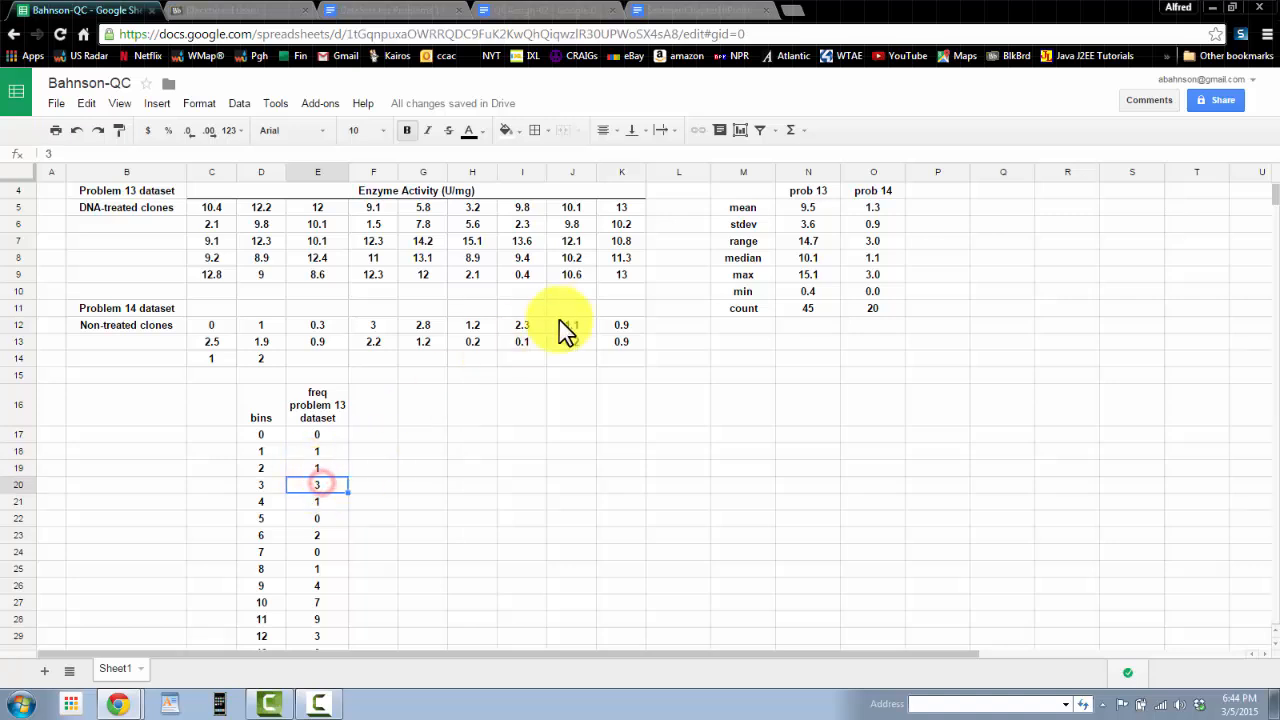
{"action": "left_click", "coordinate": [466, 284]}
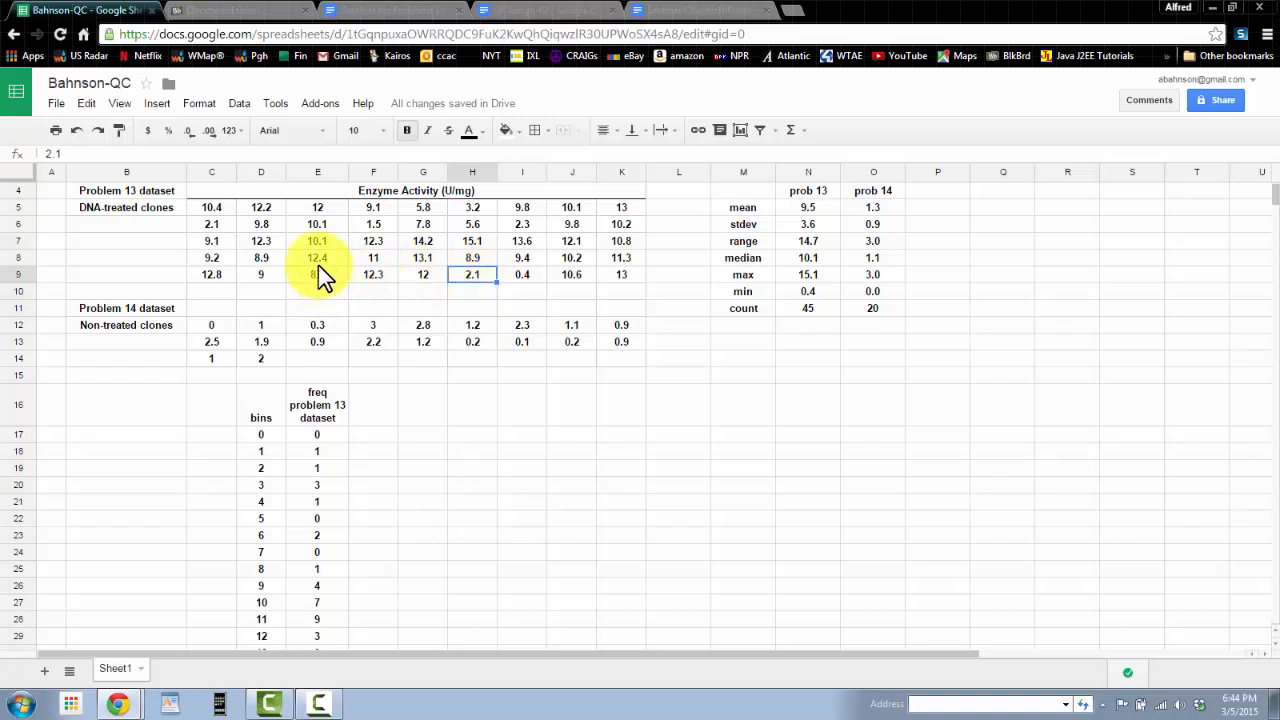
{"action": "left_click", "coordinate": [213, 226]}
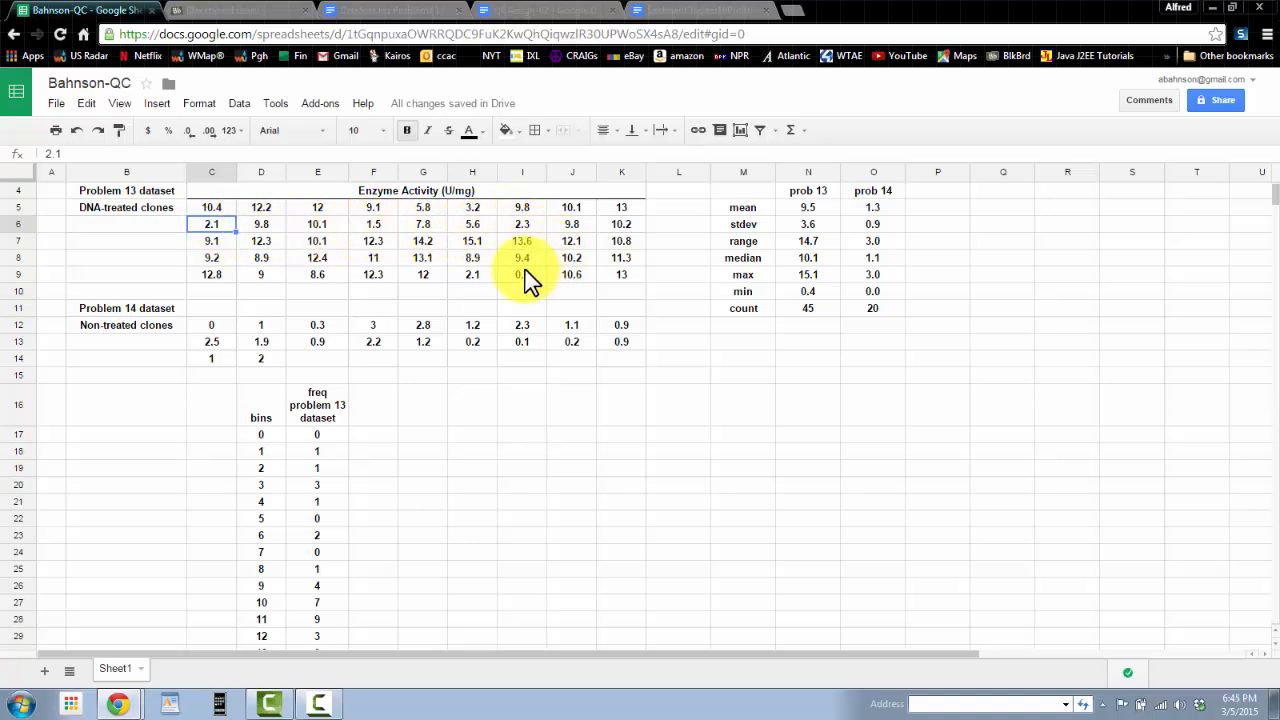
Step: Select individual enzyme activity values in the problem 13 data table to compare them against the bin counts
{"action": "left_click", "coordinate": [470, 278]}
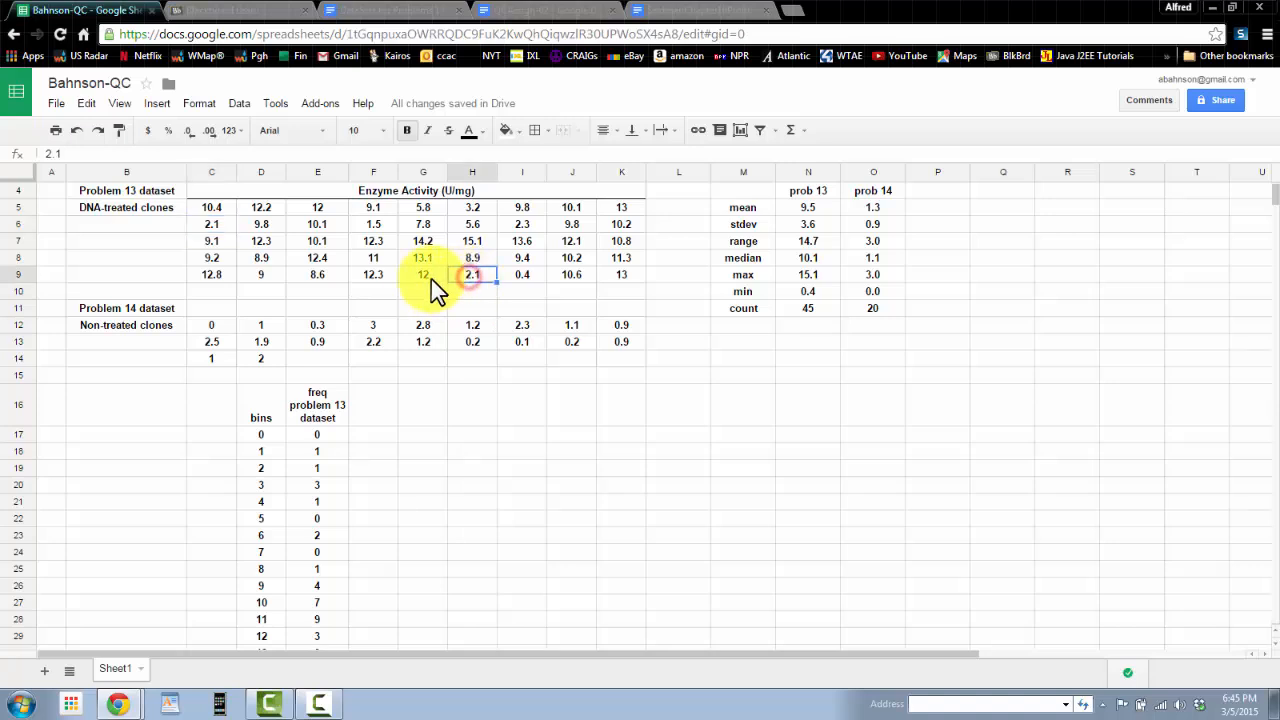
{"action": "left_click", "coordinate": [212, 225]}
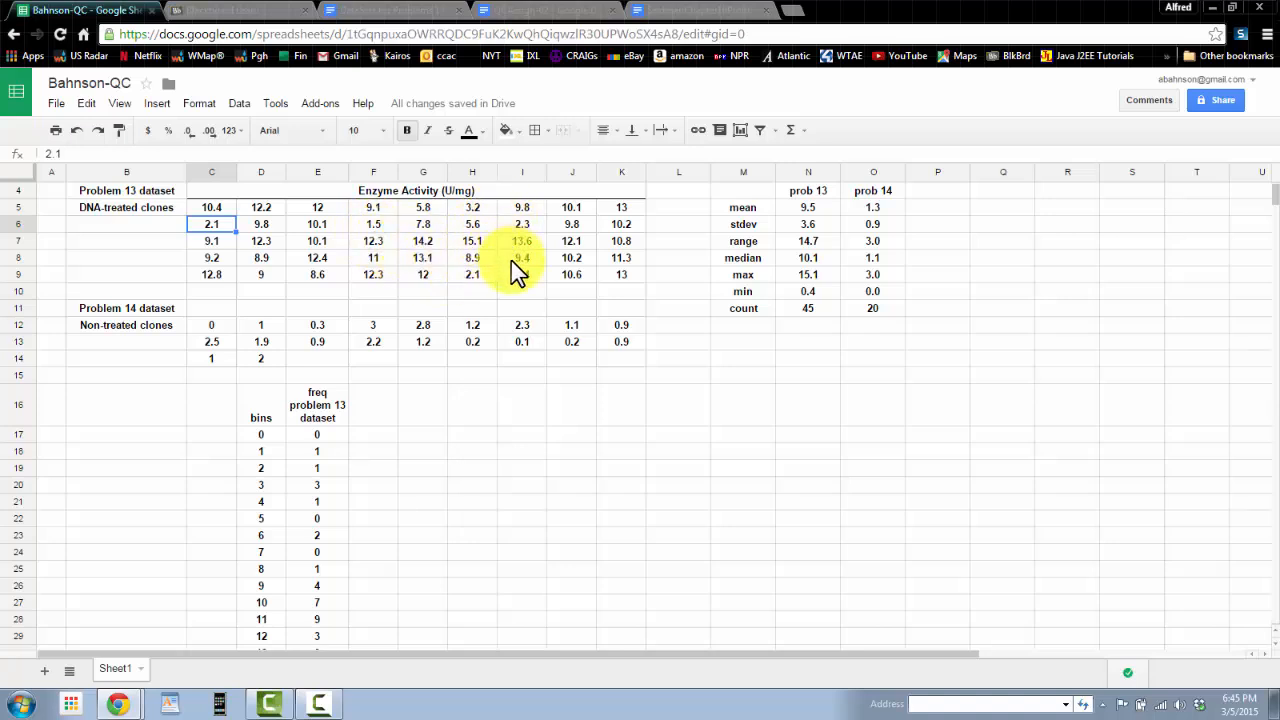
{"action": "left_click", "coordinate": [522, 226]}
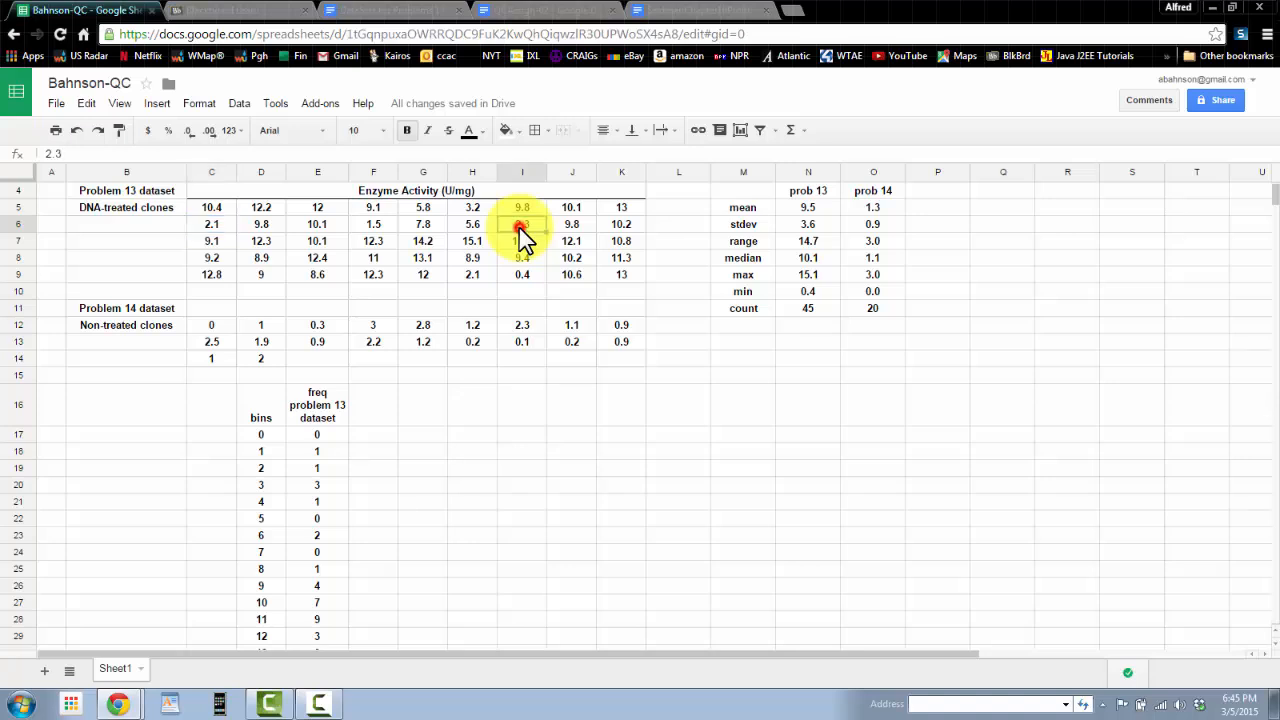
{"action": "left_click", "coordinate": [475, 276], "text": "ctrl"}
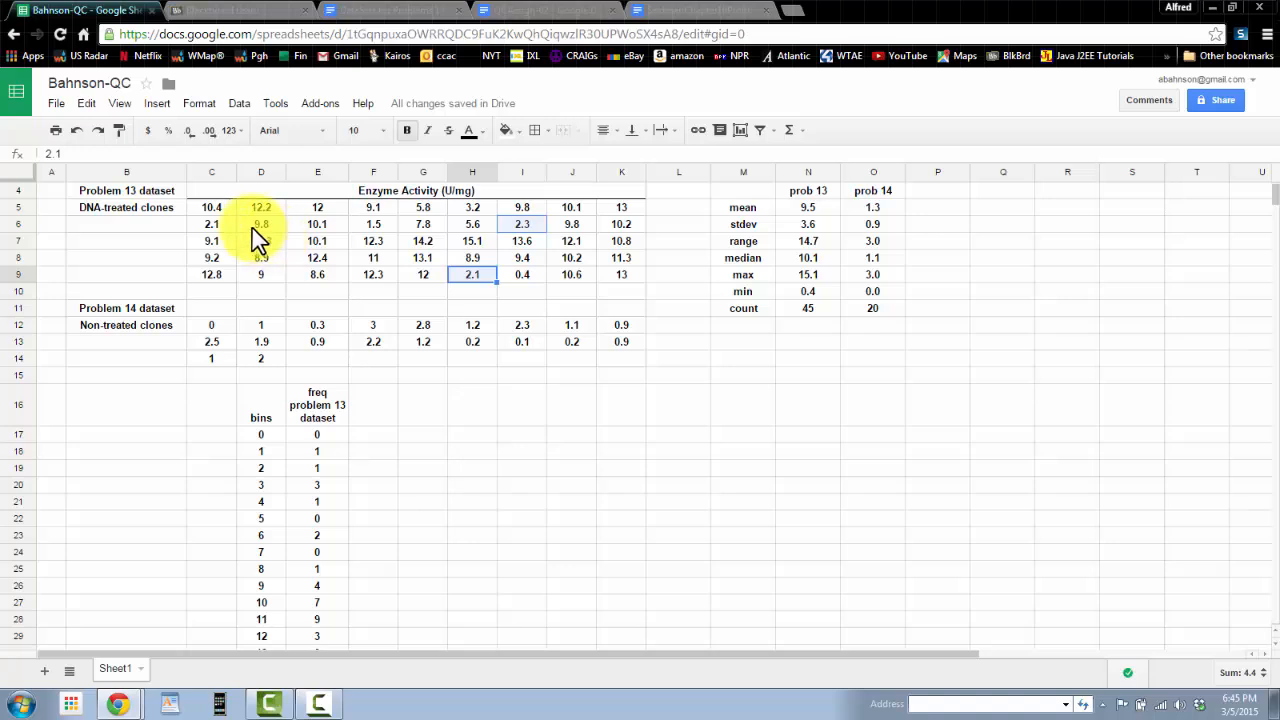
{"action": "left_click", "coordinate": [212, 226], "text": "ctrl"}
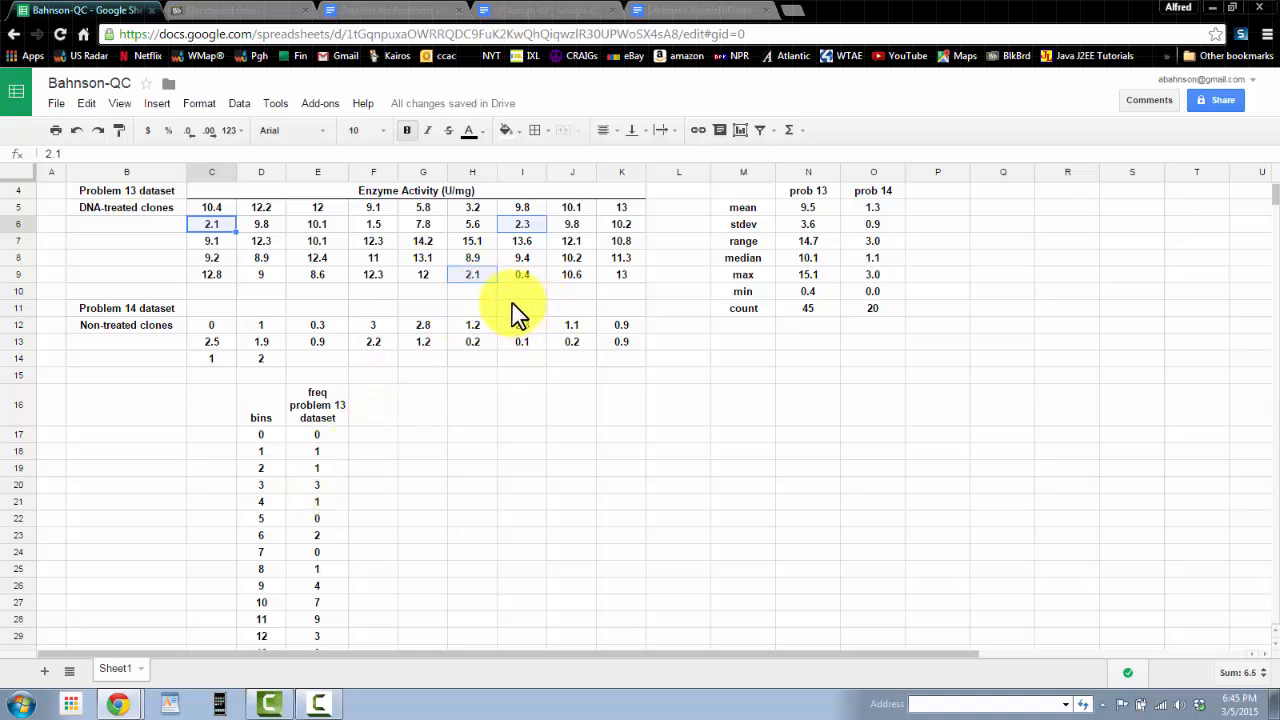
{"action": "left_click", "coordinate": [484, 280]}
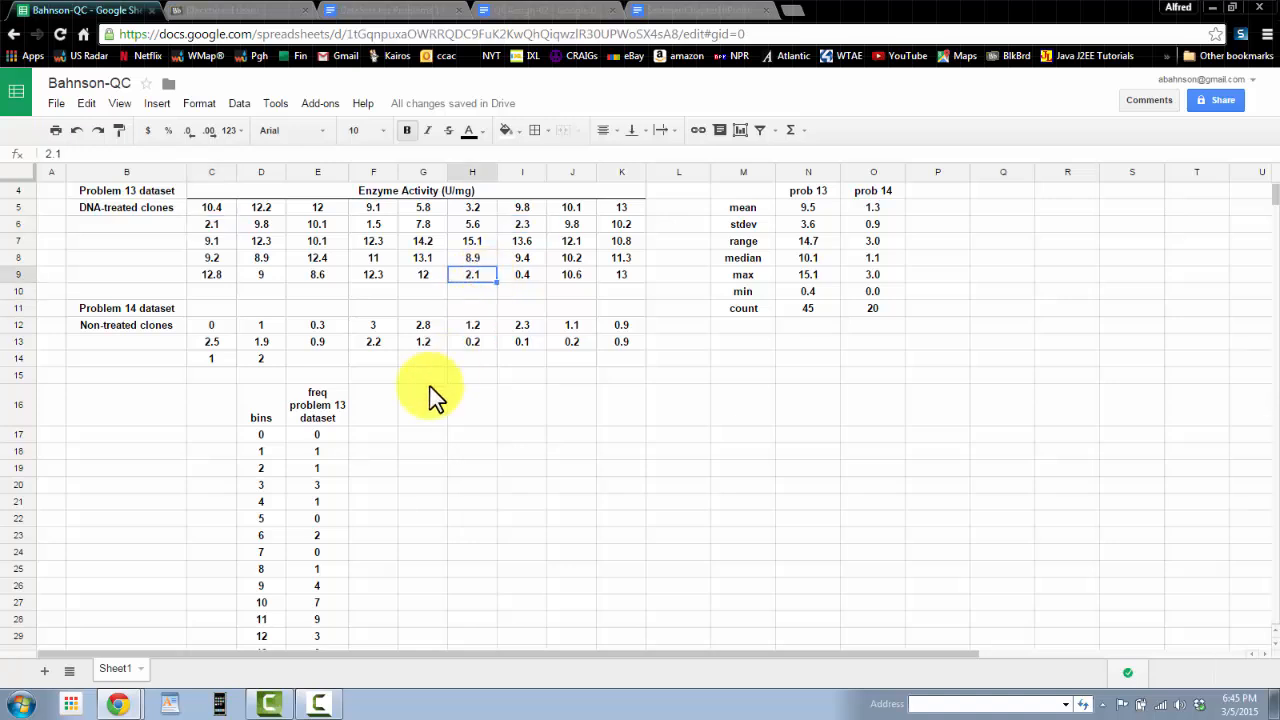
Step: Test the frequency counts by entering 3 and then 4 in H9, and undo the edit
{"action": "type", "text": "3"}
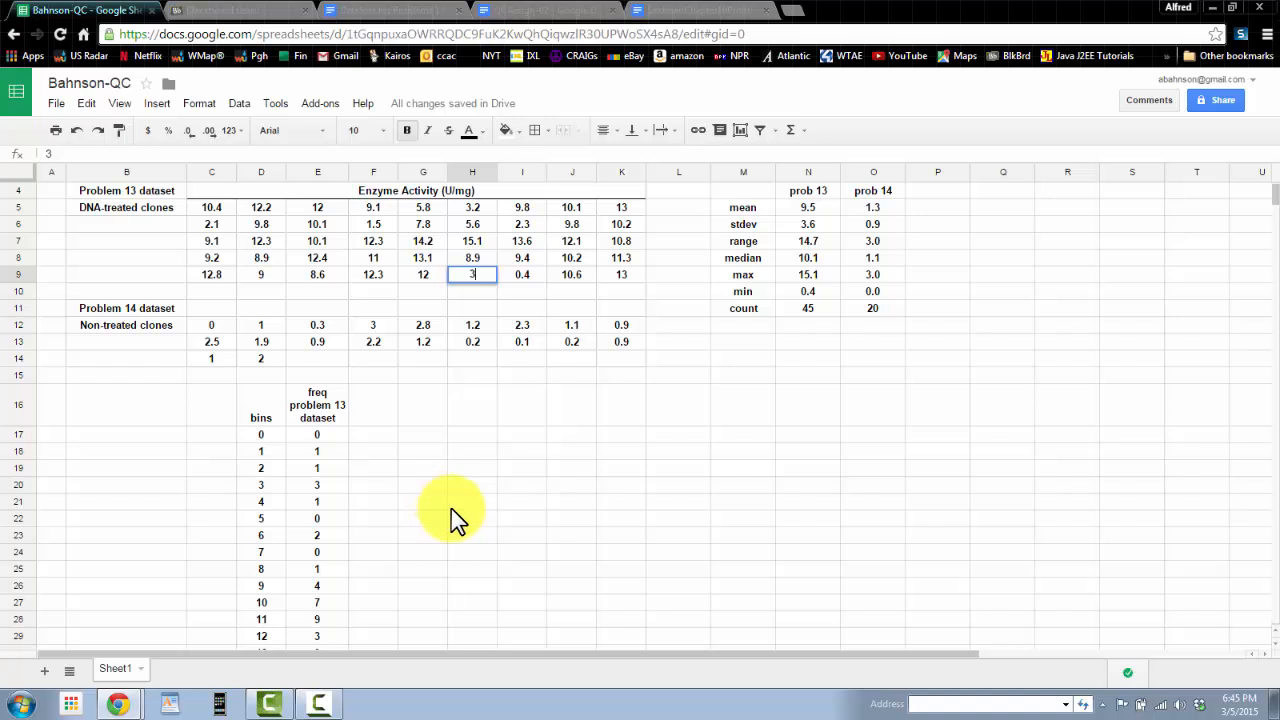
{"action": "key", "text": "Return"}
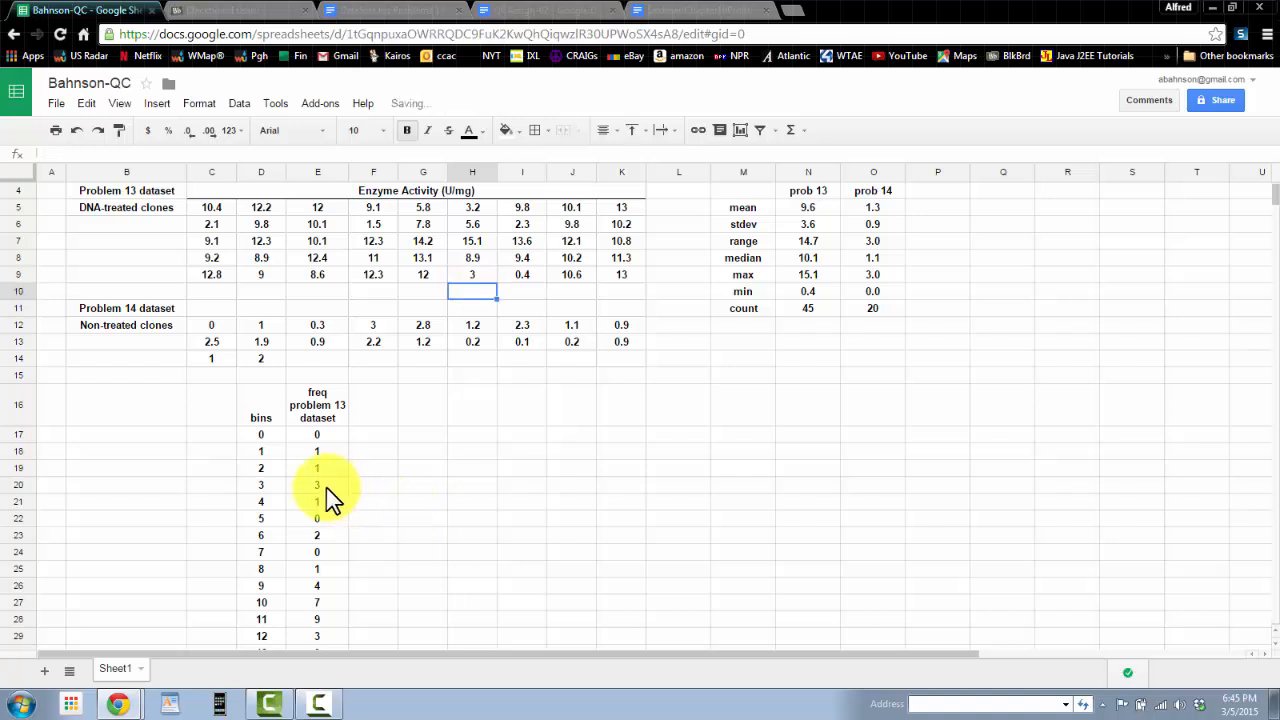
{"action": "left_click", "coordinate": [471, 277]}
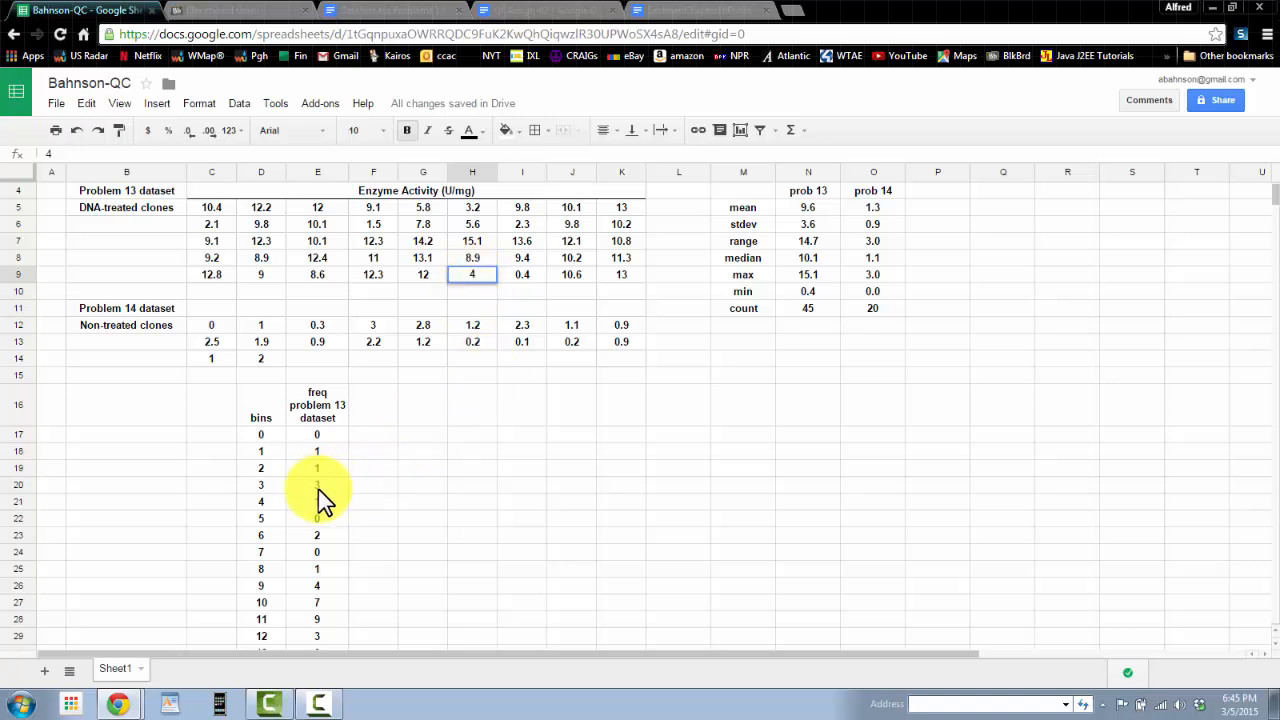
{"action": "key", "text": "Return"}
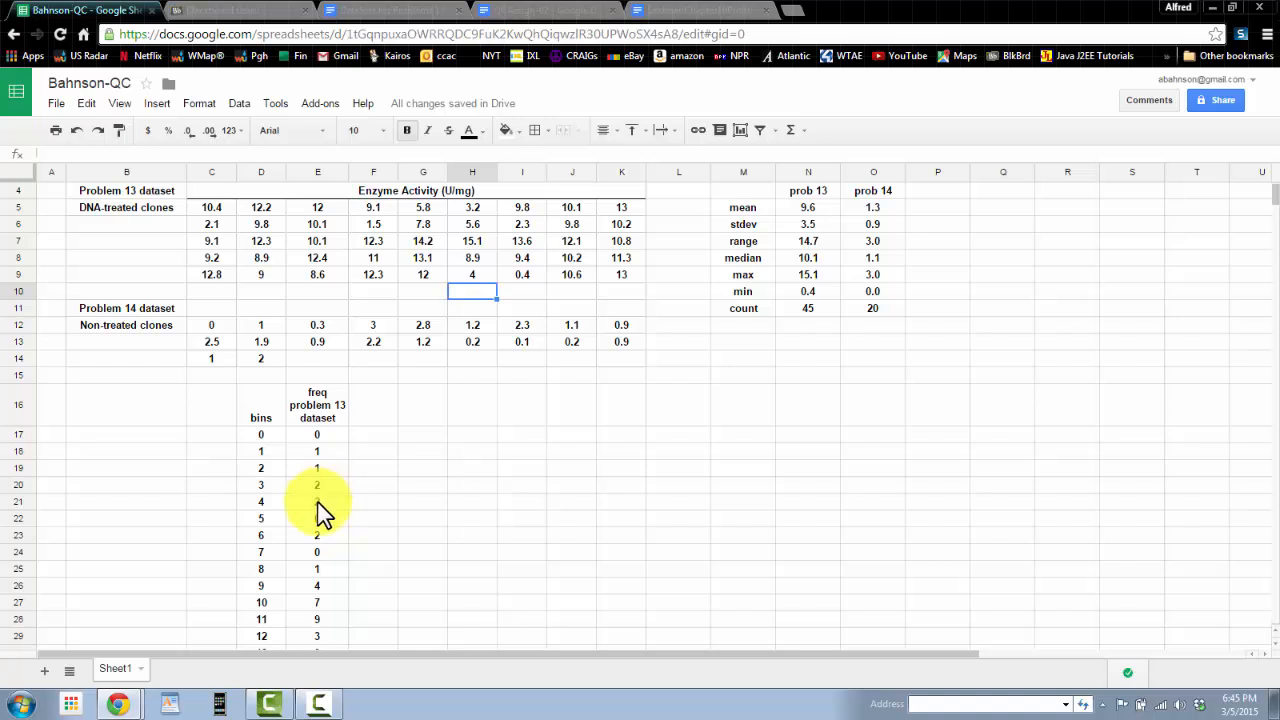
{"action": "left_click", "coordinate": [472, 276]}
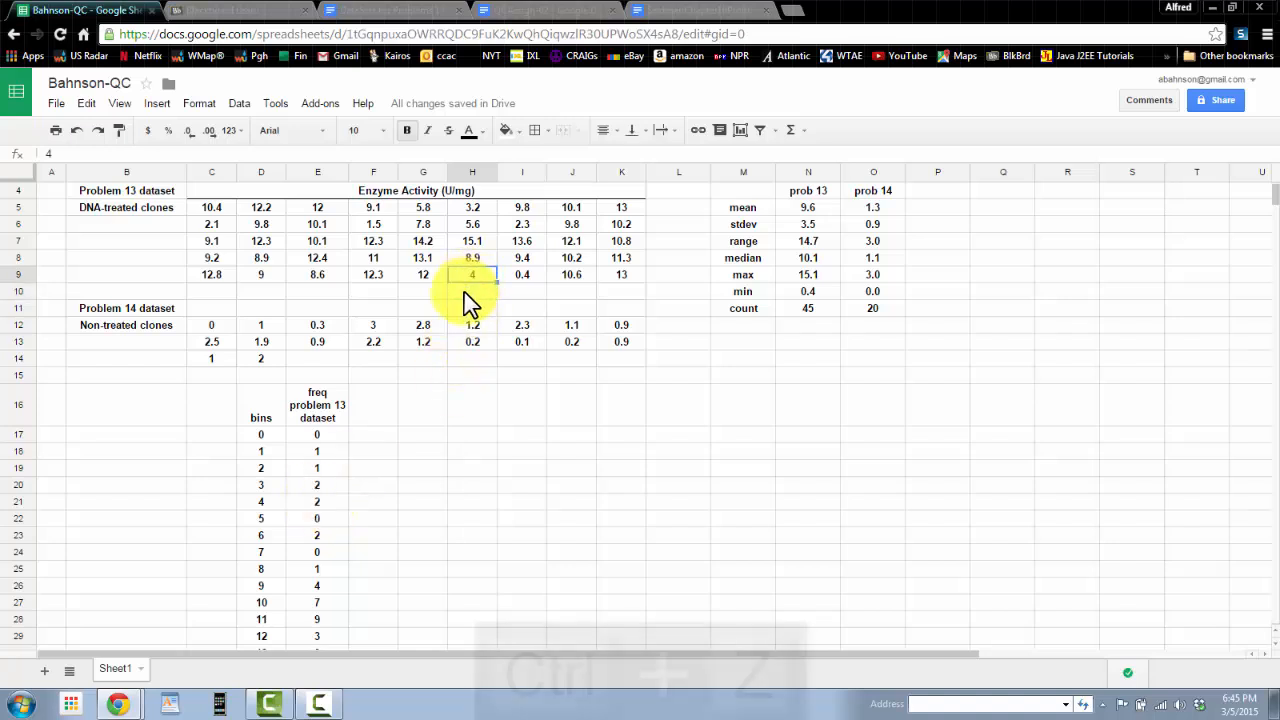
{"action": "key", "text": "ctrl+z"}
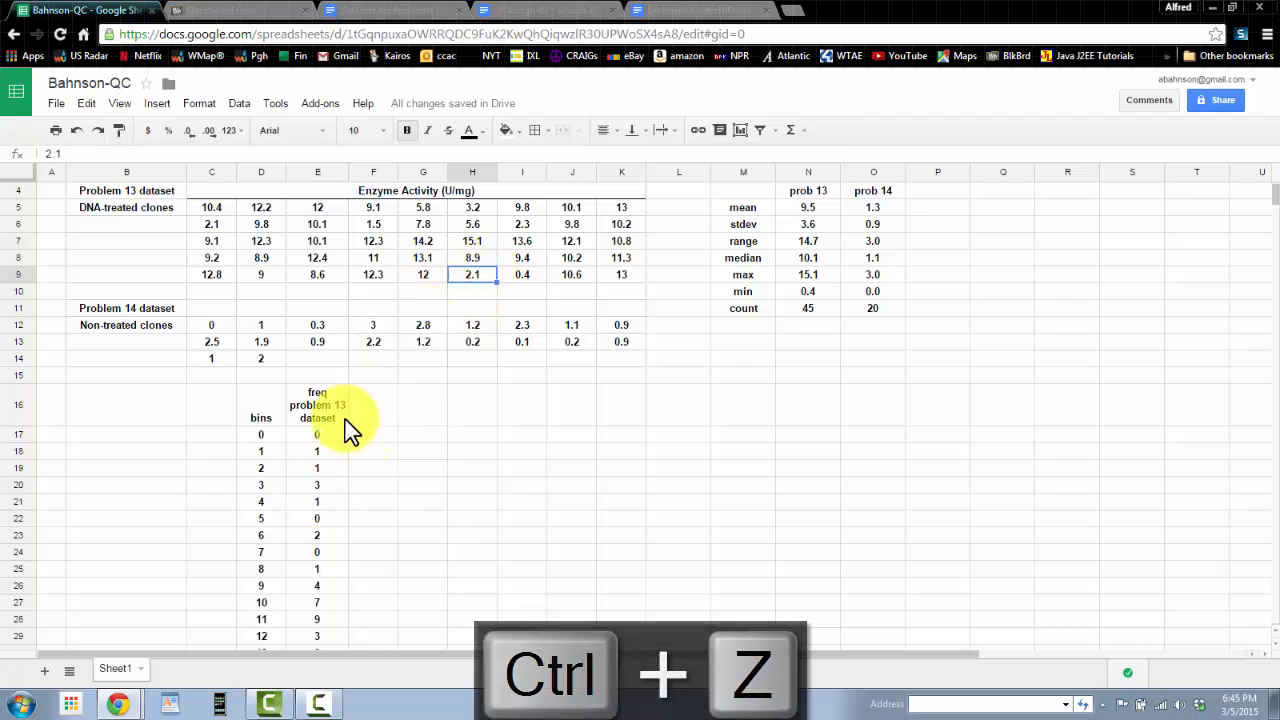
Step: Inspect the FREQUENCY formula in E17 and the data and bin ranges it references
{"action": "scroll", "coordinate": [319, 420], "scroll_direction": "down", "scroll_amount": 1}
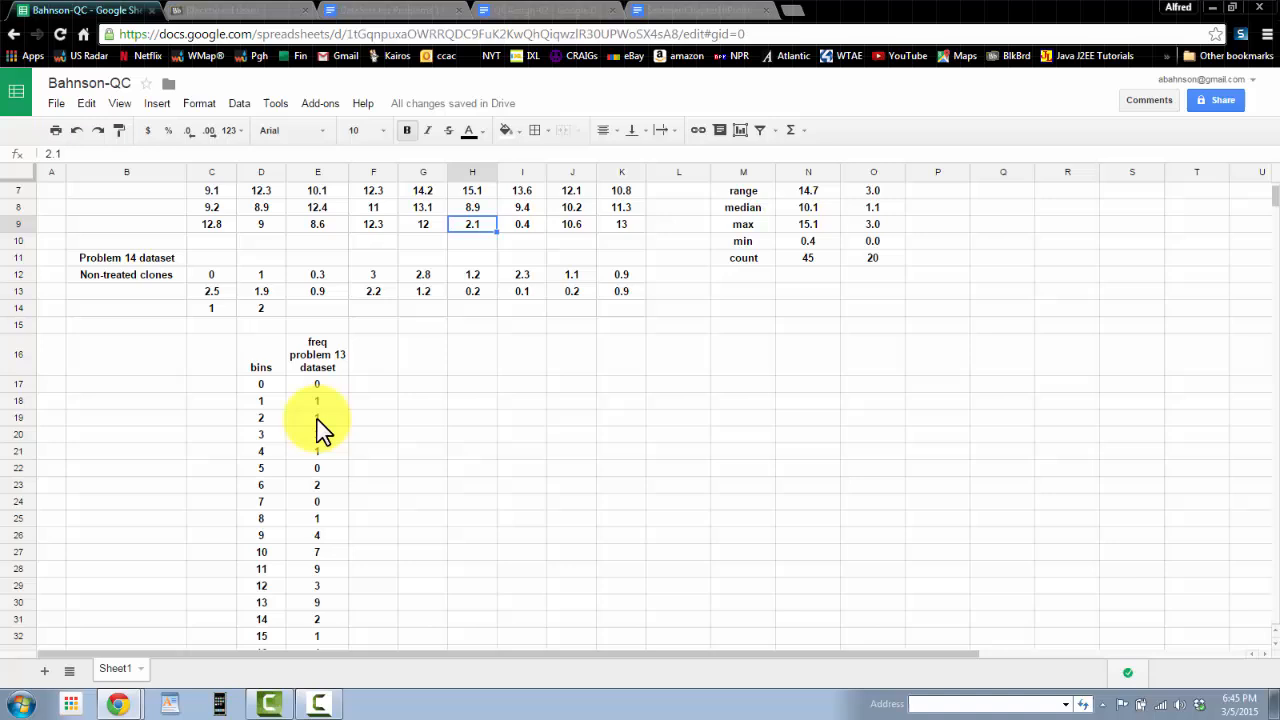
{"action": "left_click", "coordinate": [320, 360]}
{"action": "left_click", "coordinate": [317, 386]}
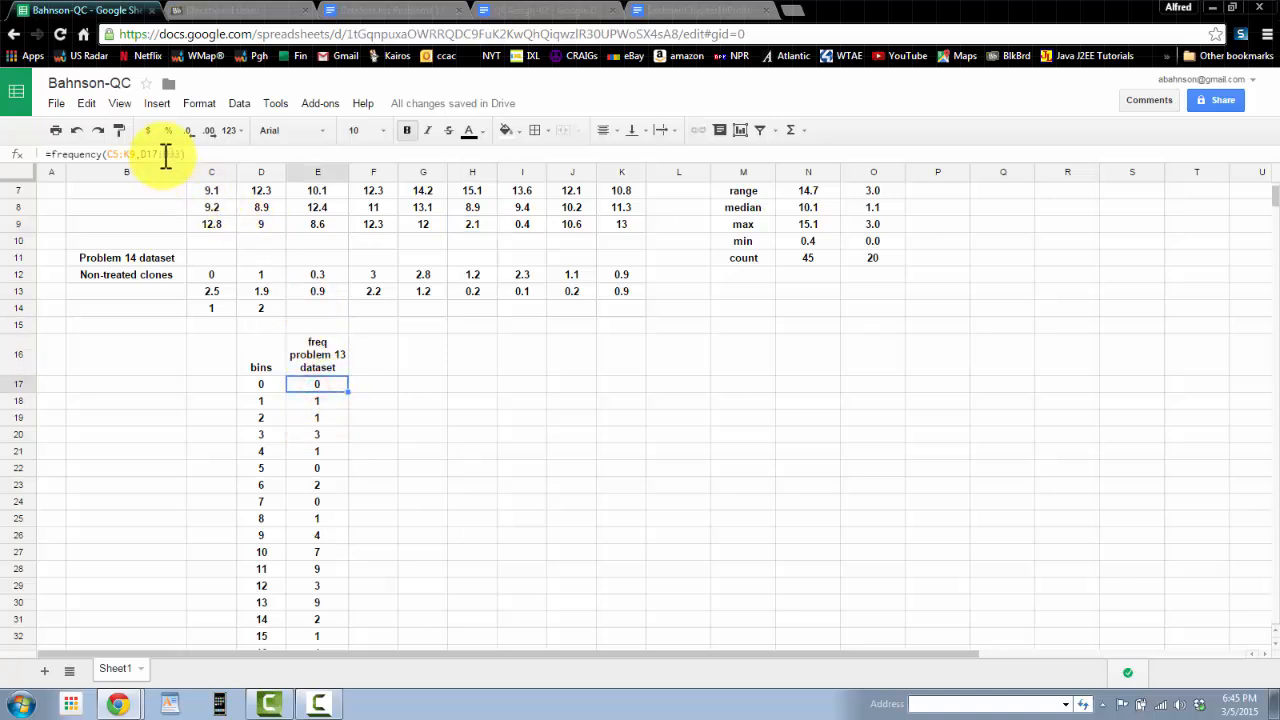
{"action": "left_click", "coordinate": [163, 155]}
{"action": "scroll", "coordinate": [390, 435], "scroll_direction": "down", "scroll_amount": 1}
{"action": "scroll", "coordinate": [392, 442], "scroll_direction": "down", "scroll_amount": 1}
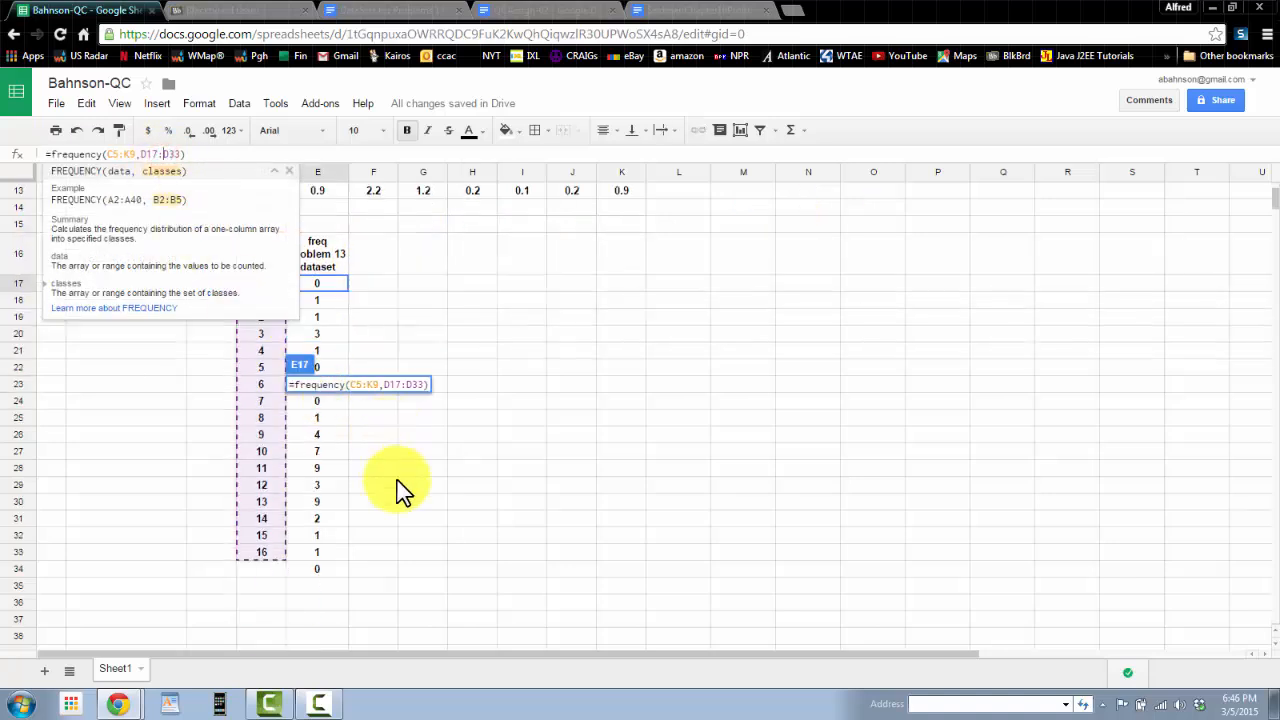
{"action": "left_click", "coordinate": [414, 502]}
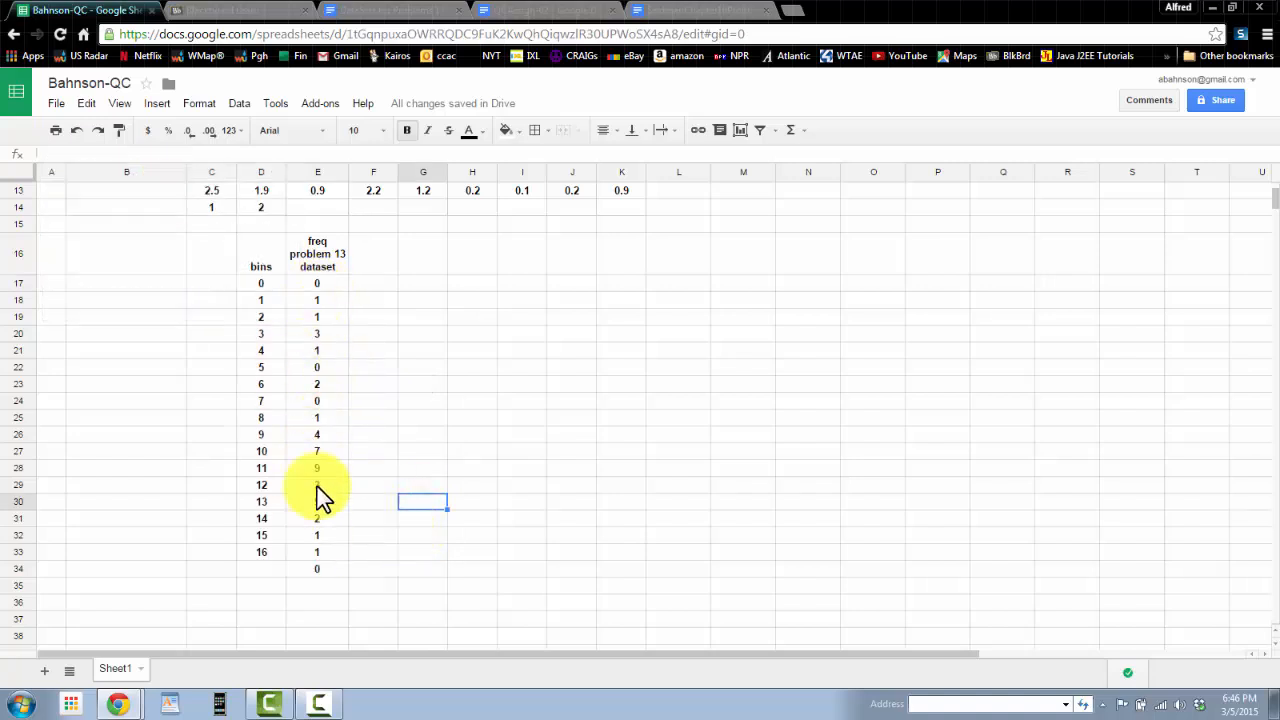
Step: Select the bins and frequency table D16:E33 and insert a chart from it
{"action": "left_click", "coordinate": [260, 262]}
{"action": "left_click_drag", "start_coordinate": [310, 276], "coordinate": [317, 558]}
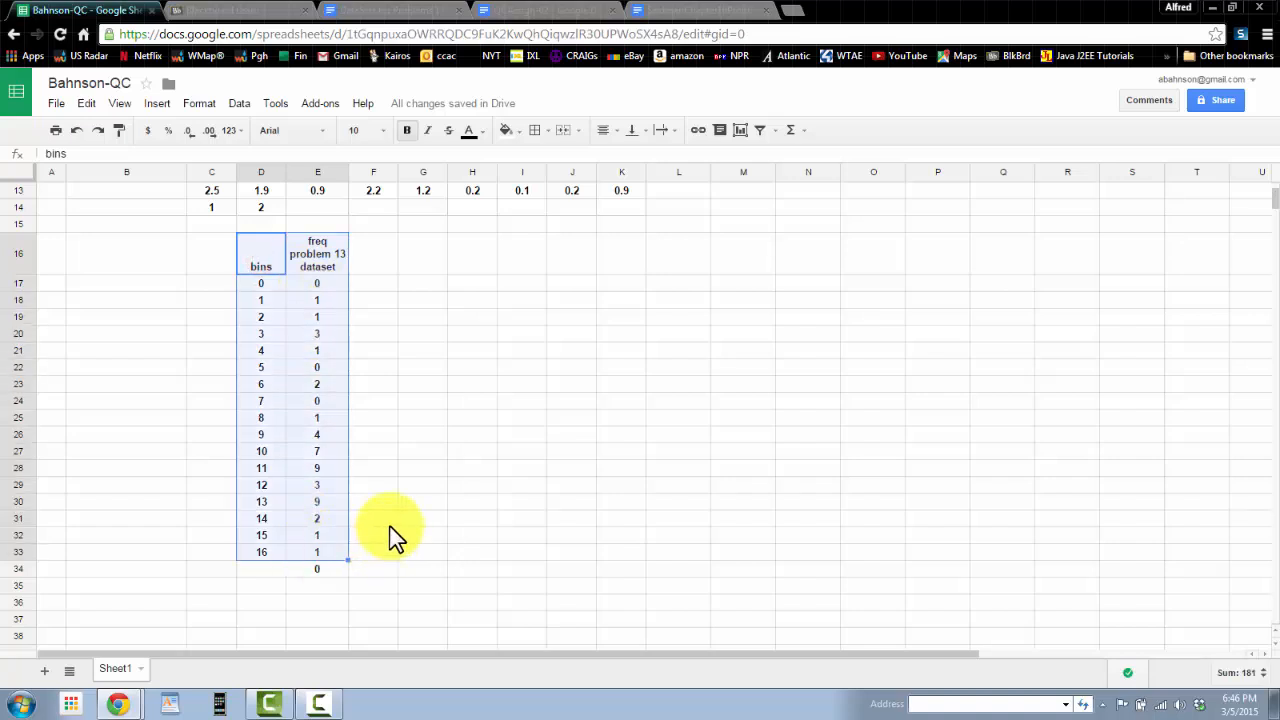
{"action": "left_click", "coordinate": [263, 260]}
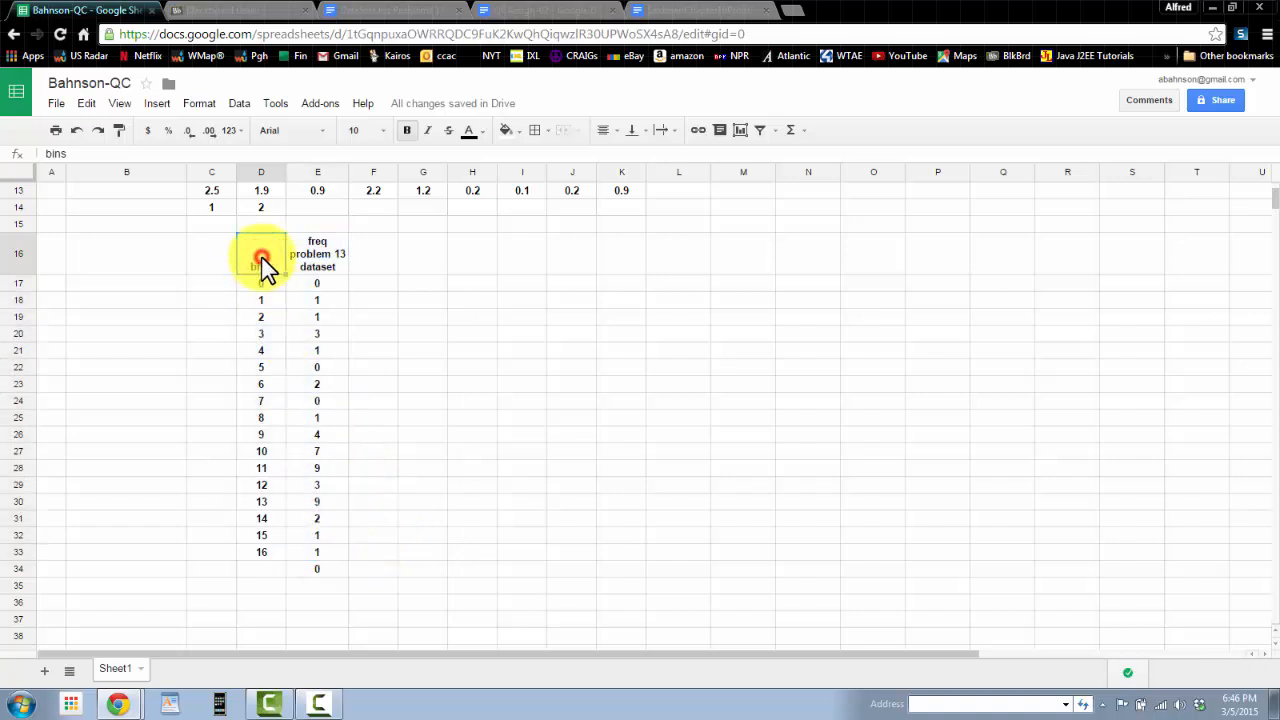
{"action": "left_click_drag", "start_coordinate": [258, 254], "coordinate": [318, 254]}
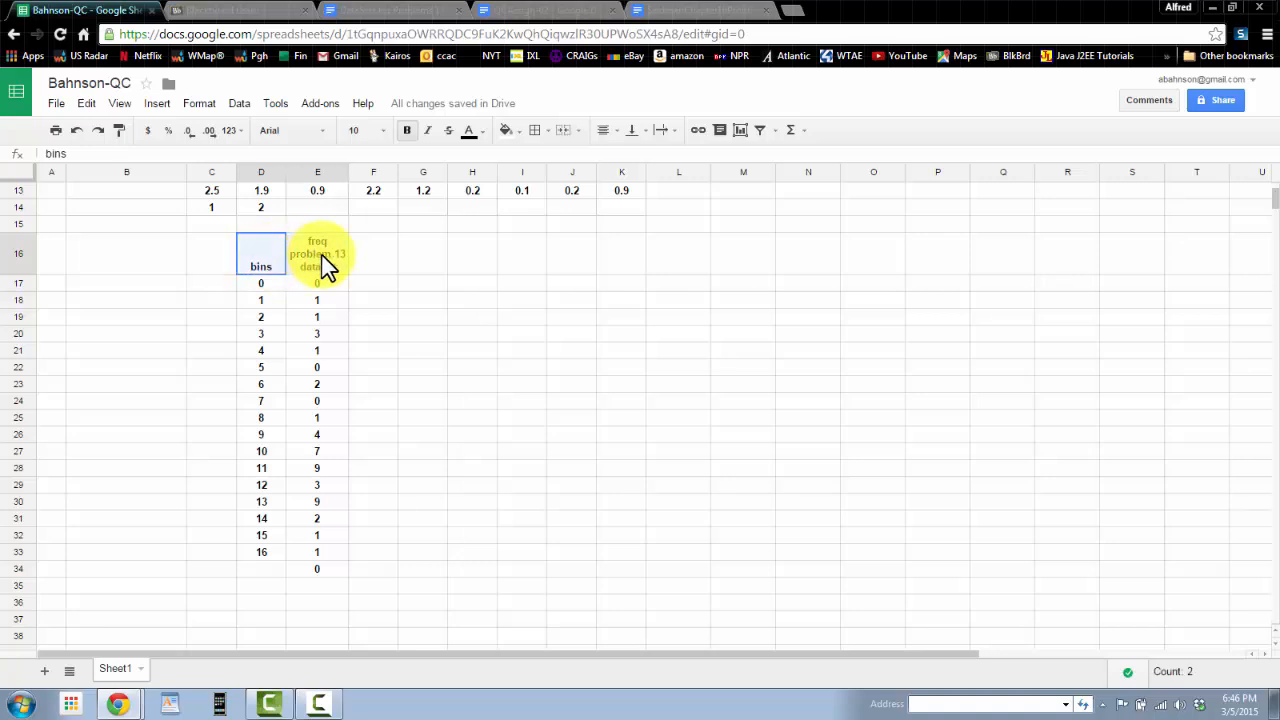
{"action": "left_click", "coordinate": [318, 260]}
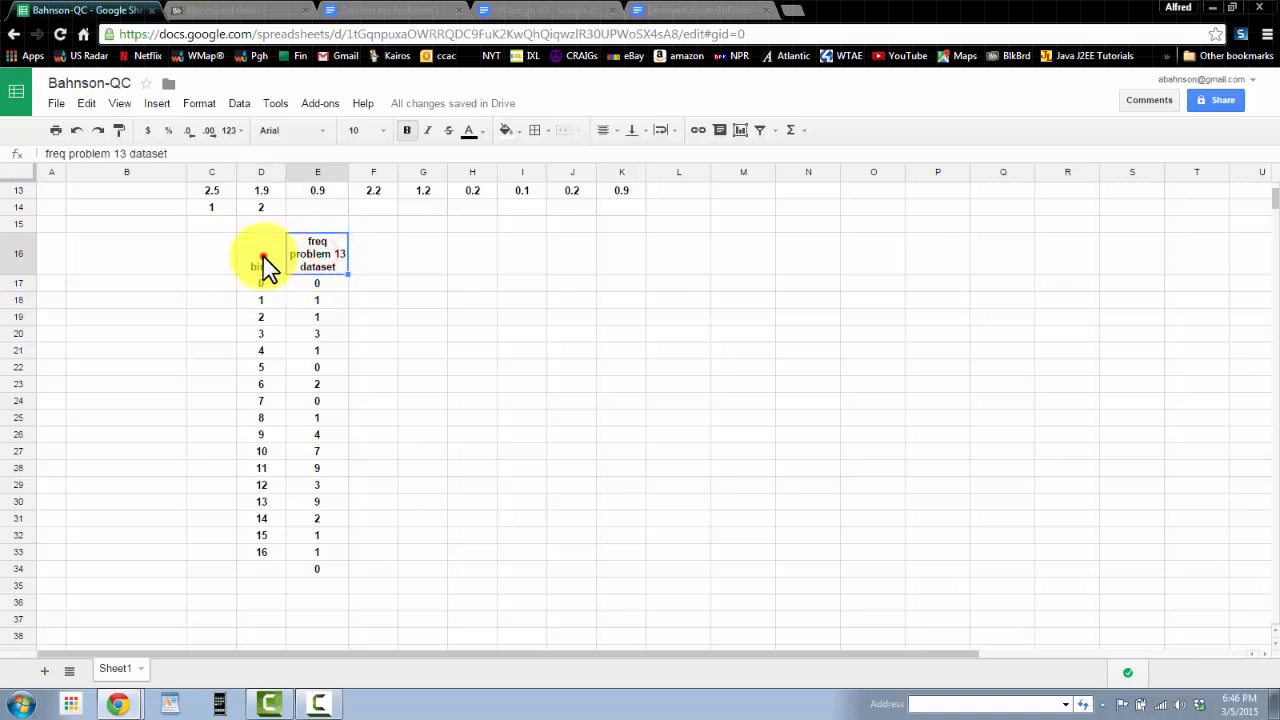
{"action": "left_click_drag", "start_coordinate": [263, 256], "coordinate": [317, 552]}
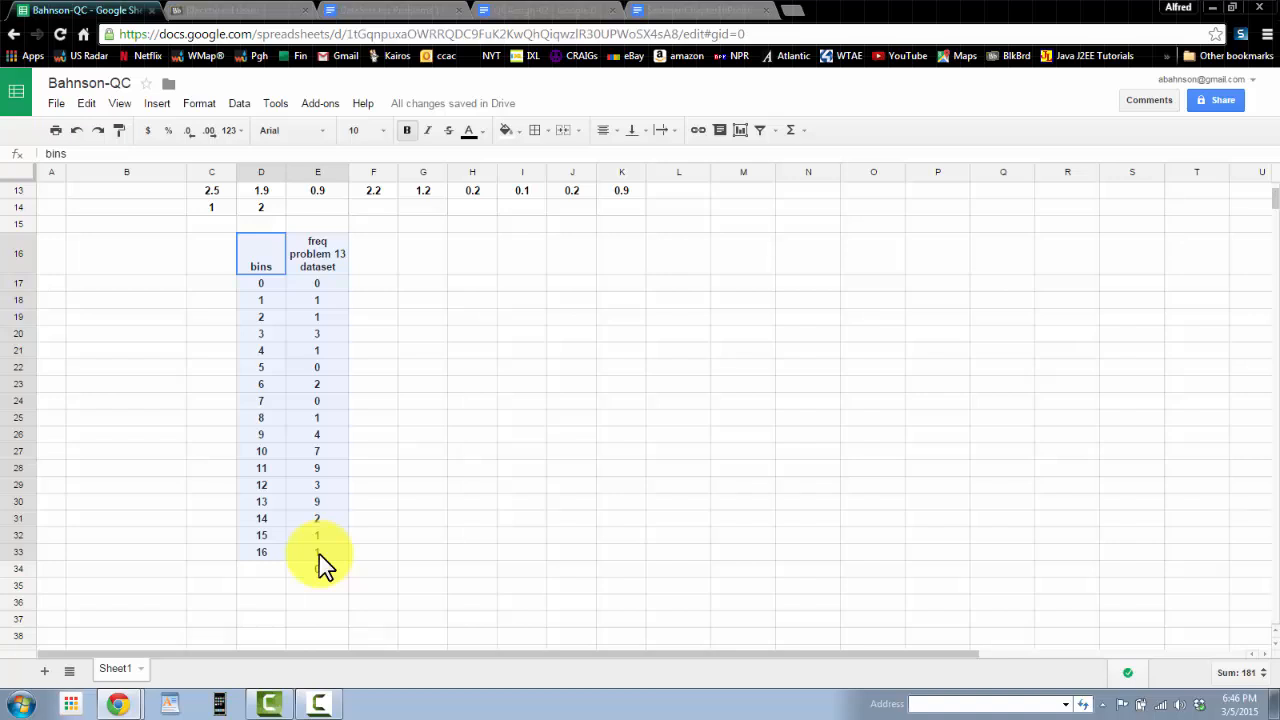
{"action": "left_click_drag", "start_coordinate": [319, 554], "coordinate": [319, 554]}
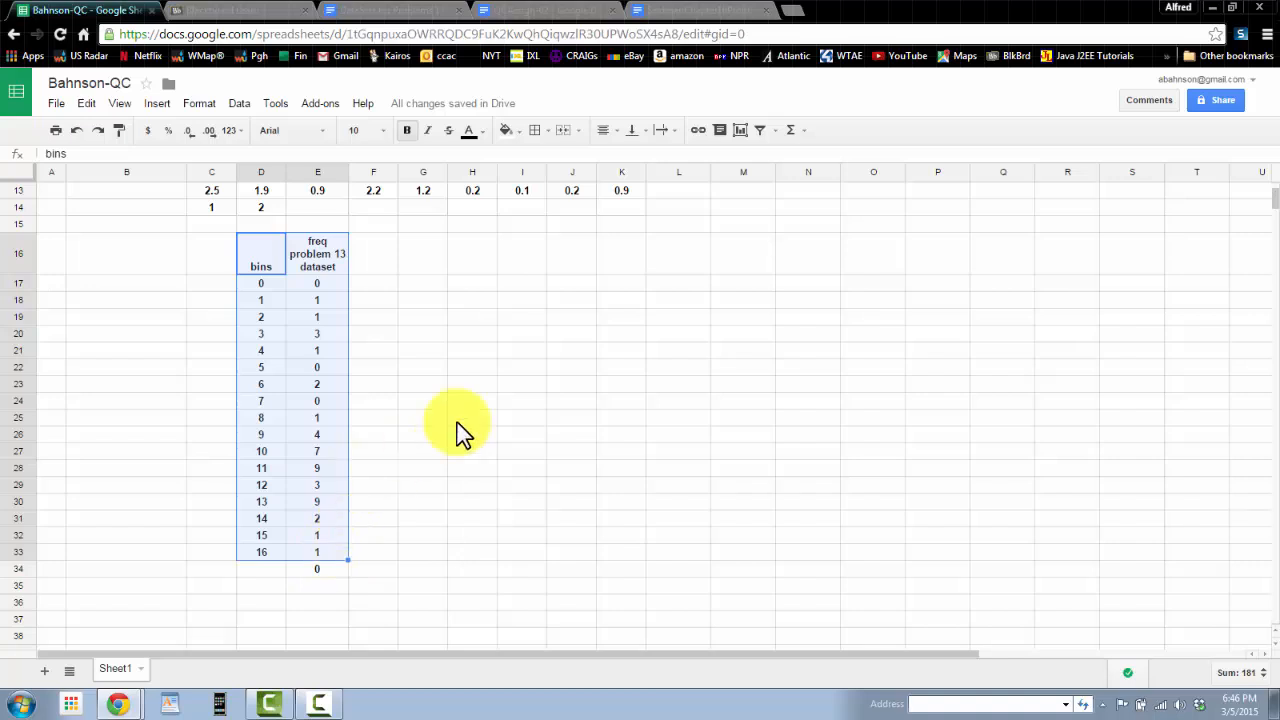
{"action": "scroll", "coordinate": [392, 322], "scroll_direction": "up", "scroll_amount": 2}
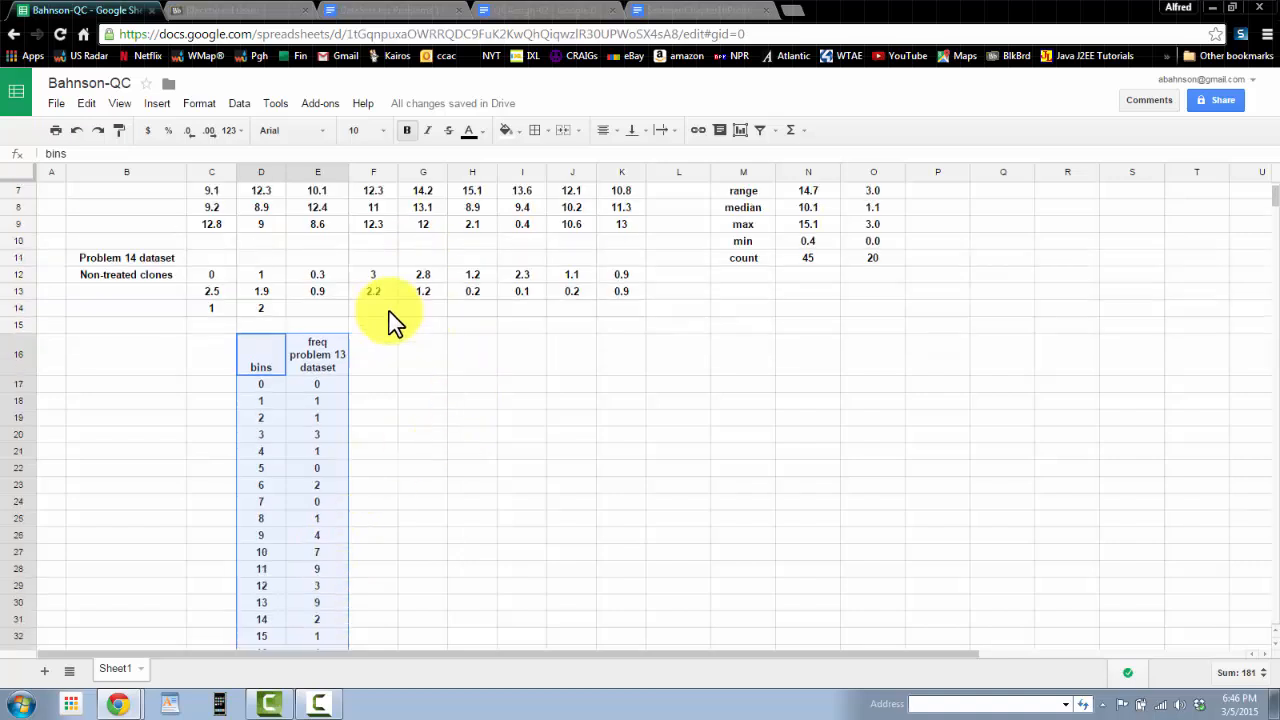
{"action": "scroll", "coordinate": [340, 430], "scroll_direction": "down", "scroll_amount": 4}
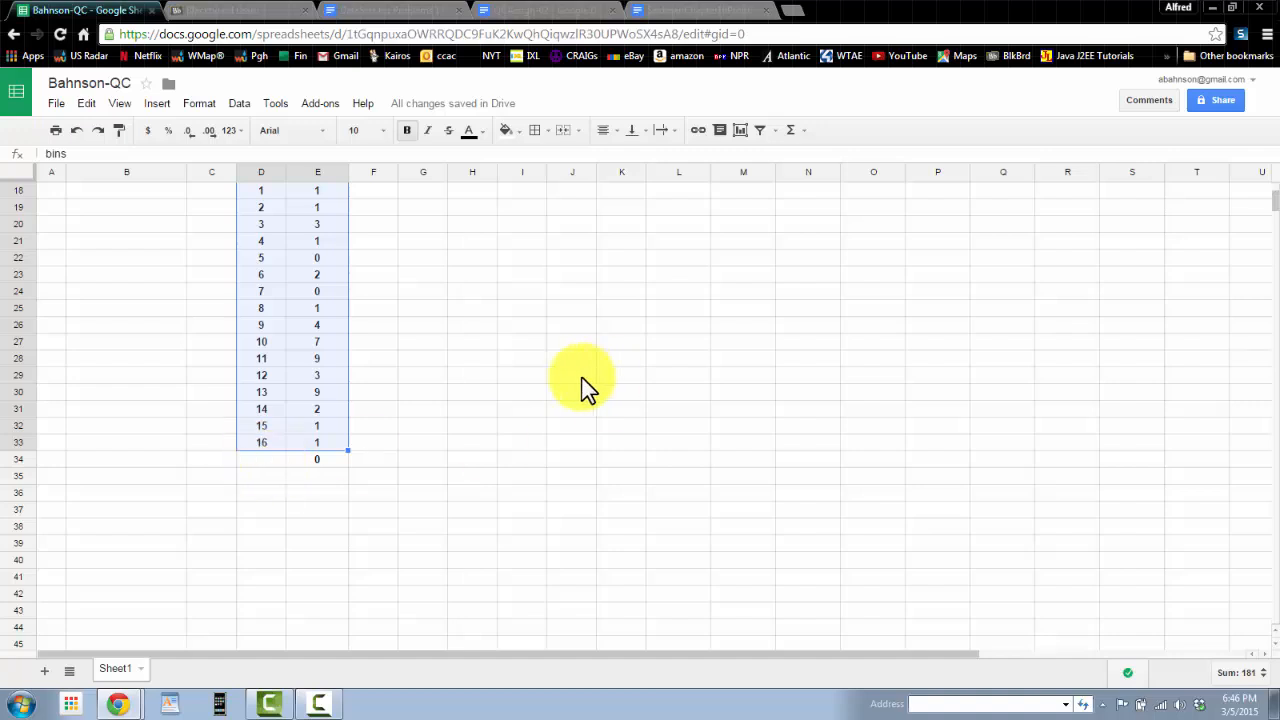
{"action": "scroll", "coordinate": [560, 386], "scroll_direction": "up", "scroll_amount": 2}
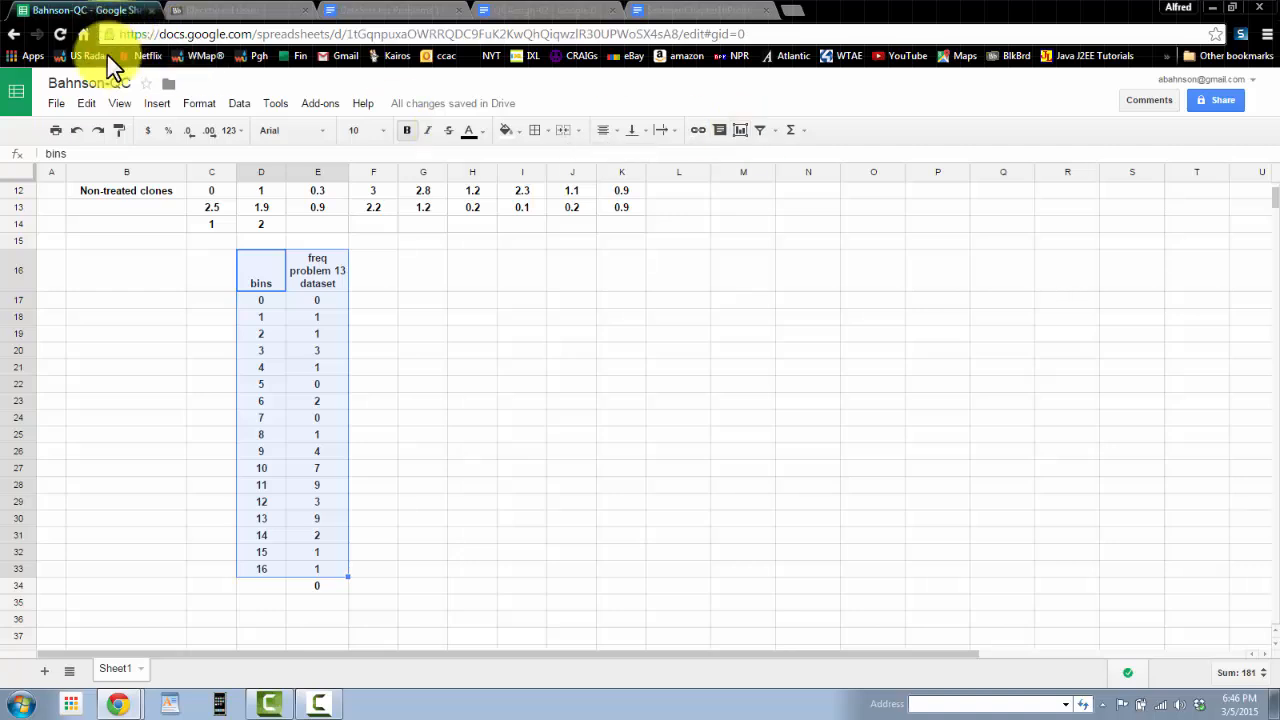
{"action": "left_click", "coordinate": [162, 105]}
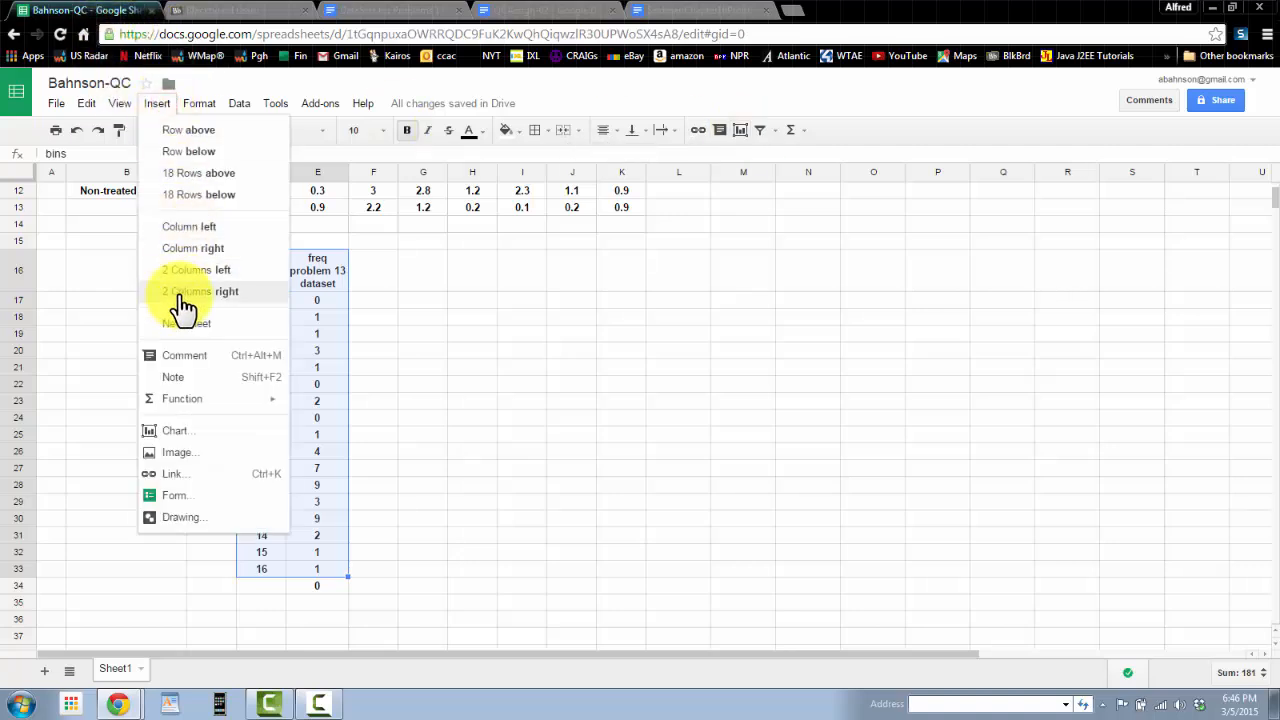
{"action": "left_click", "coordinate": [178, 437]}
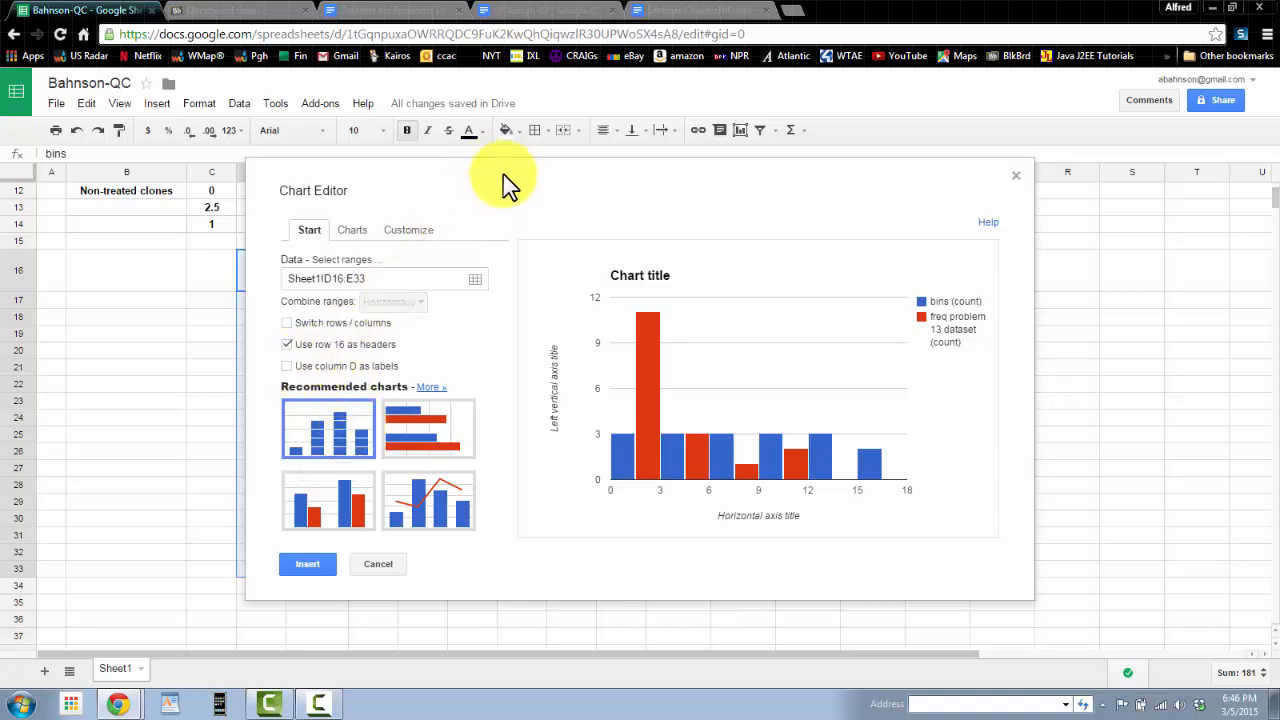
Step: In the Chart Editor, use column D as labels and choose the column chart from the recommended charts
{"action": "left_click_drag", "start_coordinate": [503, 174], "coordinate": [718, 163]}
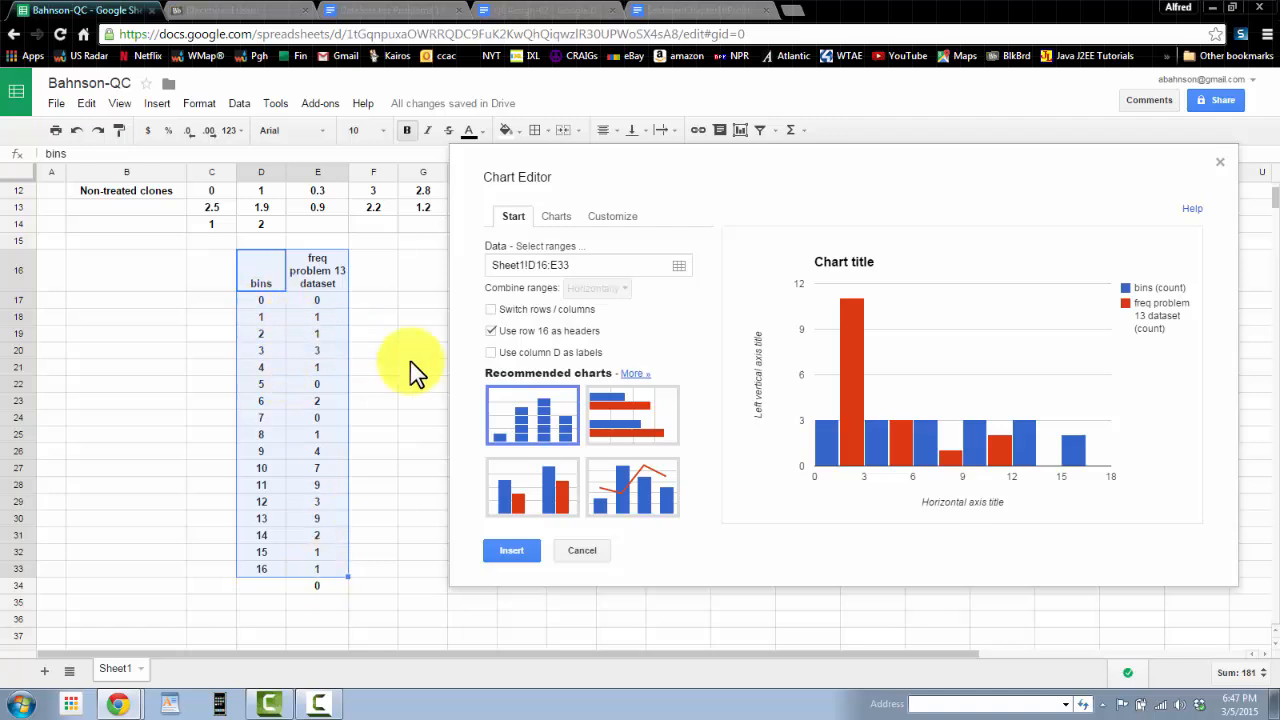
{"action": "mouse_move", "coordinate": [858, 327]}
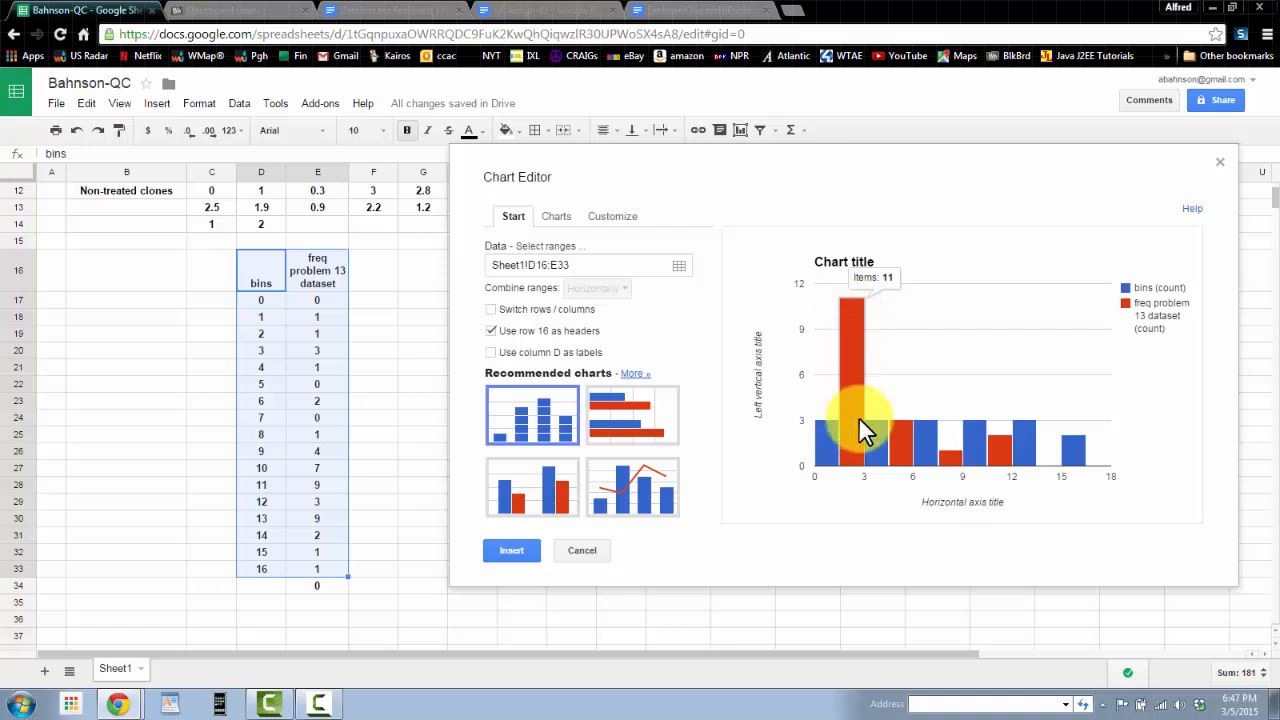
{"action": "mouse_move", "coordinate": [894, 457]}
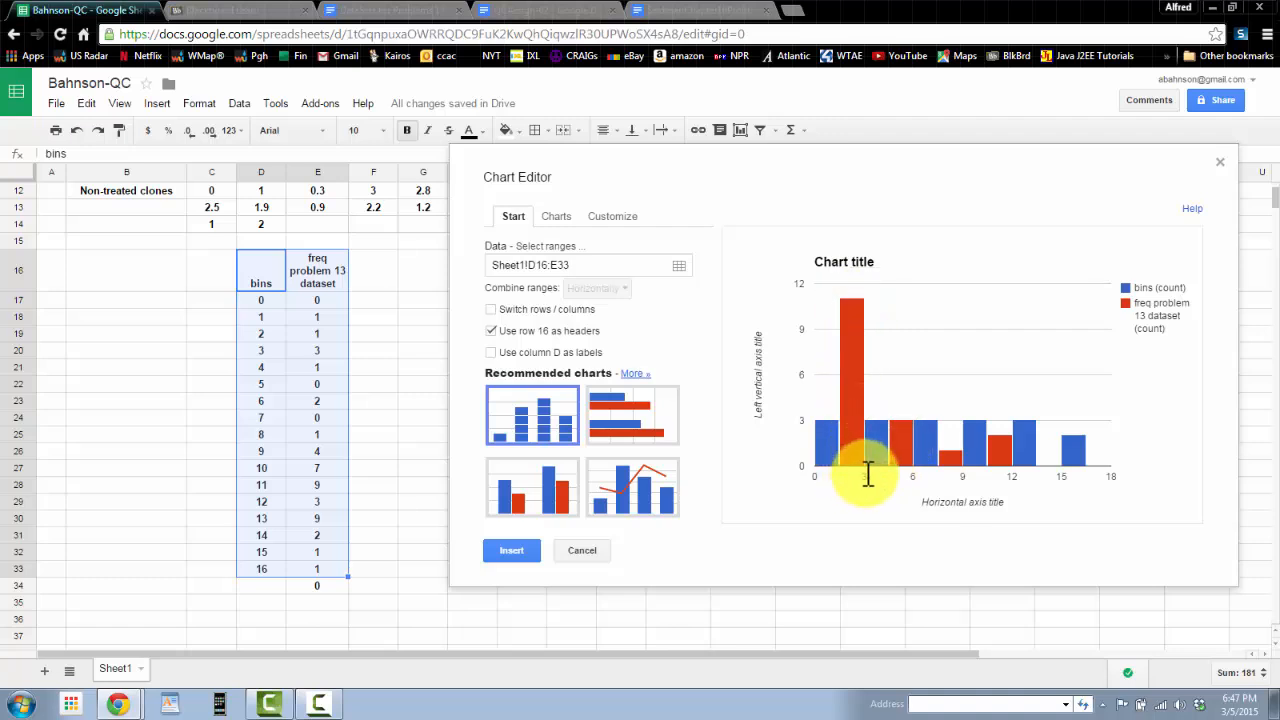
{"action": "mouse_move", "coordinate": [850, 435]}
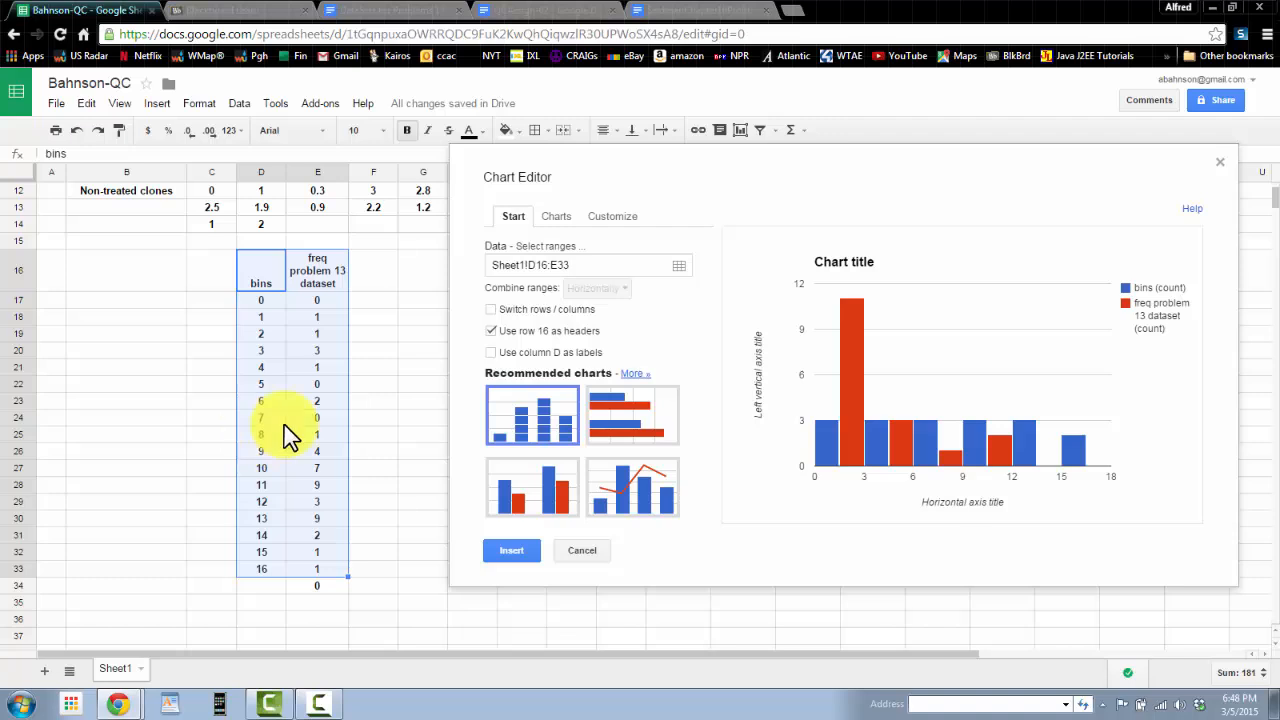
{"action": "left_click", "coordinate": [491, 354]}
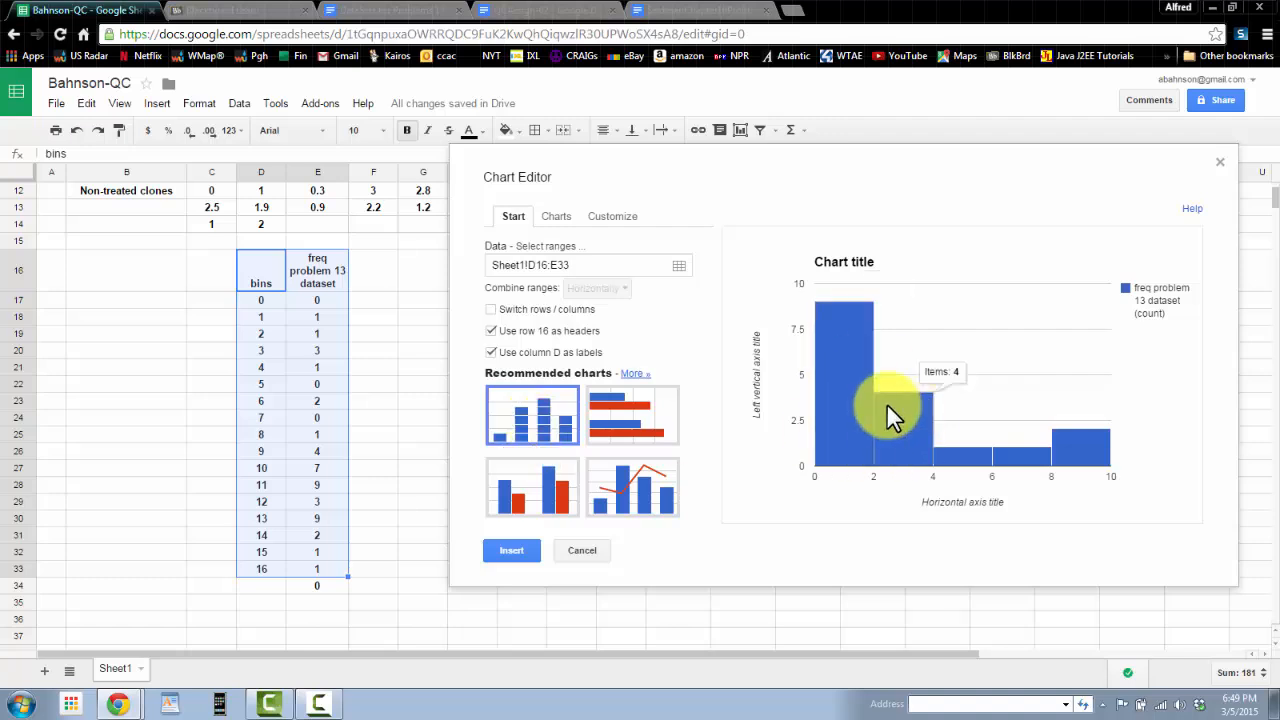
{"action": "mouse_move", "coordinate": [823, 333]}
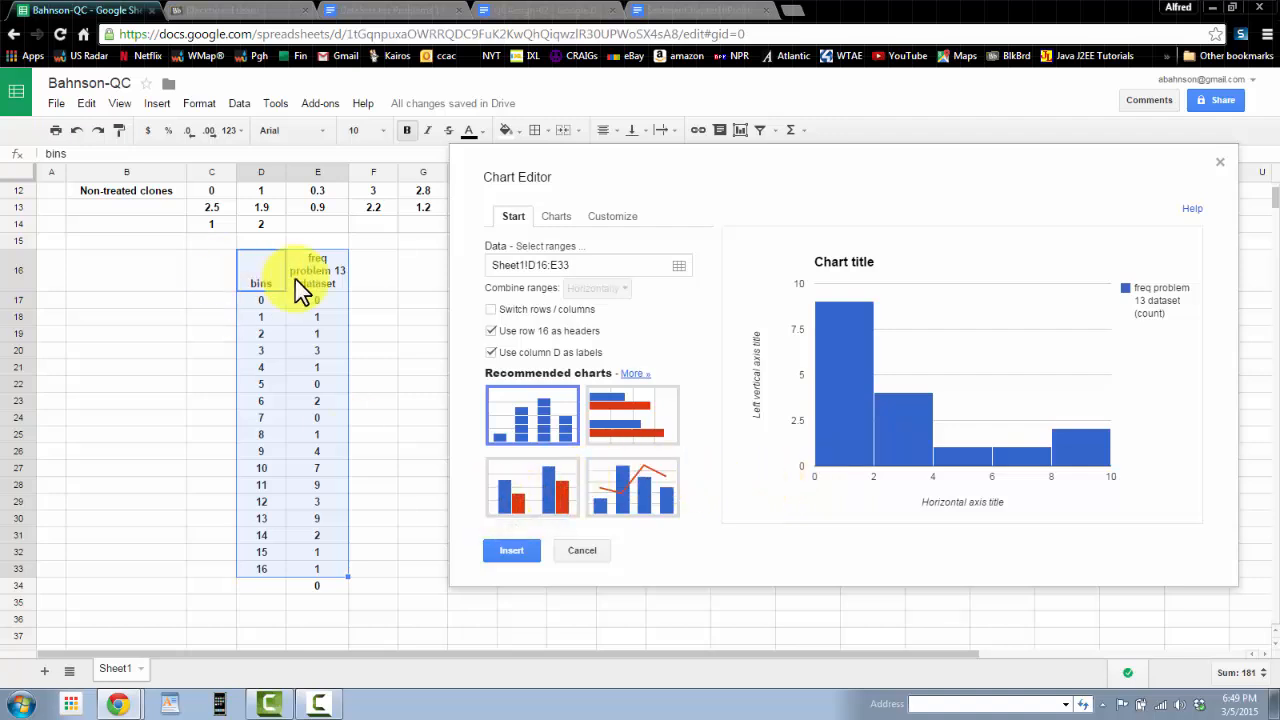
{"action": "left_click", "coordinate": [526, 501]}
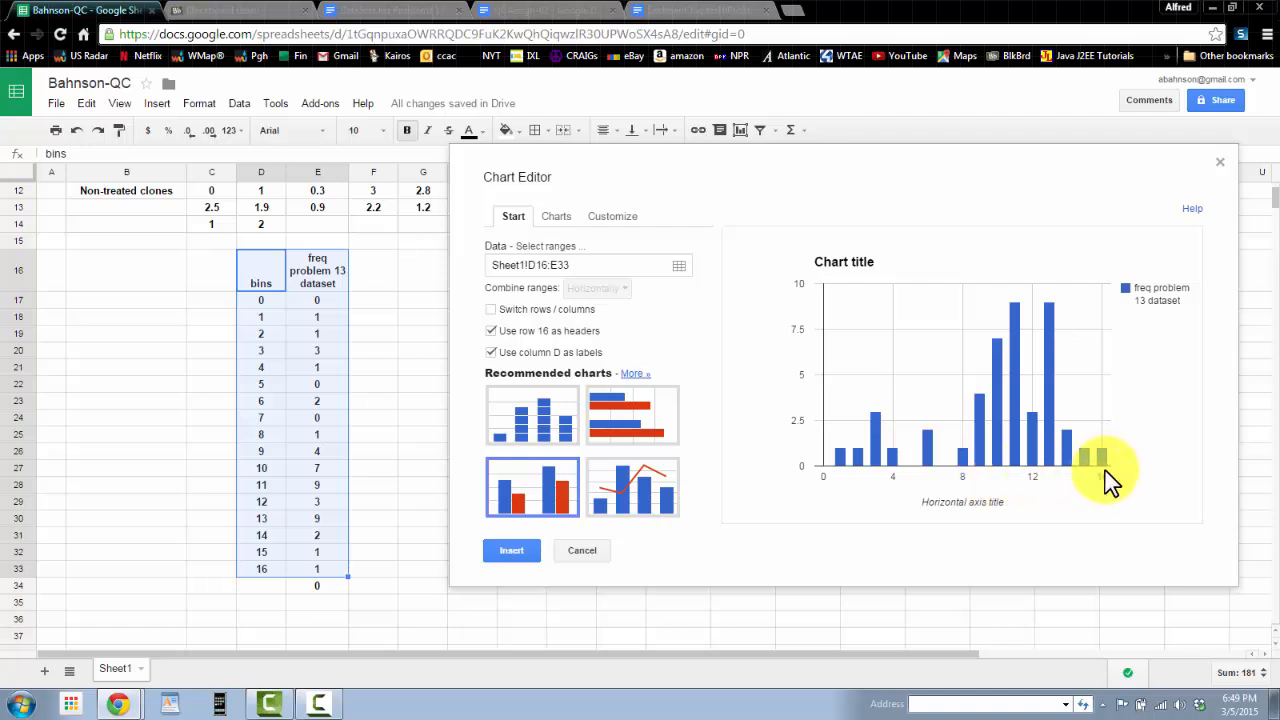
{"action": "mouse_move", "coordinate": [1014, 345]}
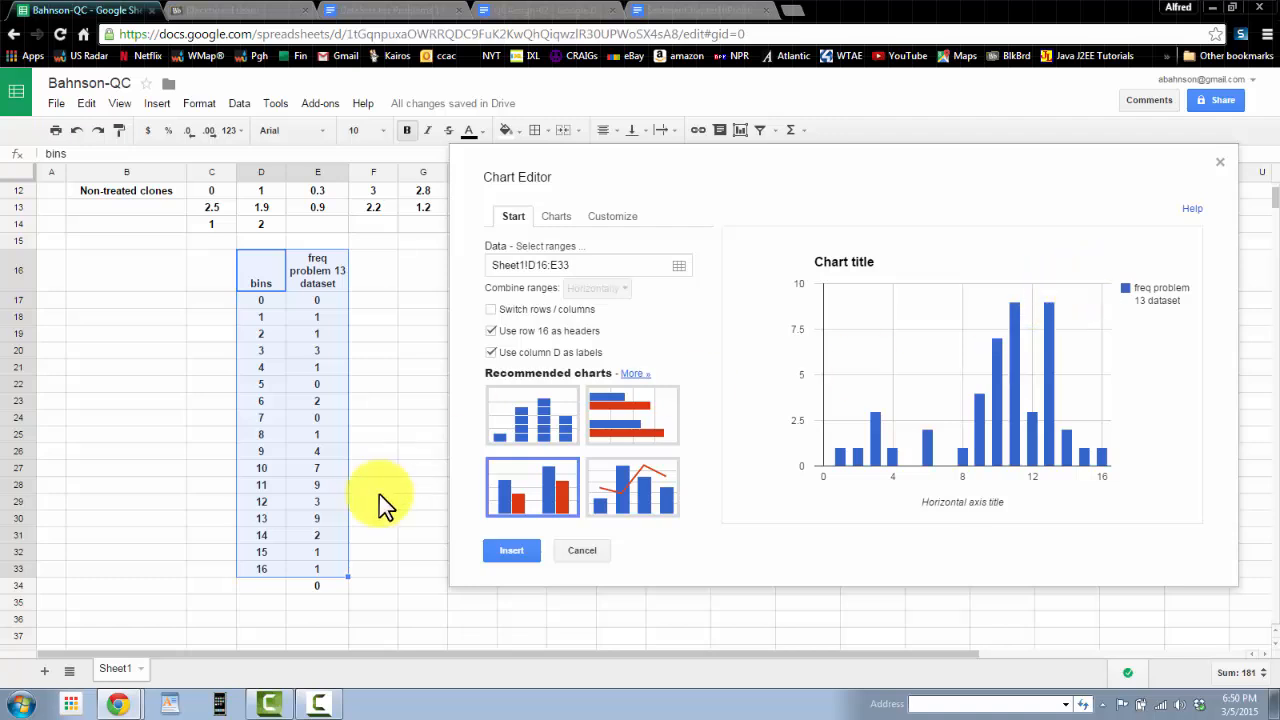
Step: Compare the chart preview's bars with the frequency counts in the table
{"action": "left_click", "coordinate": [318, 487]}
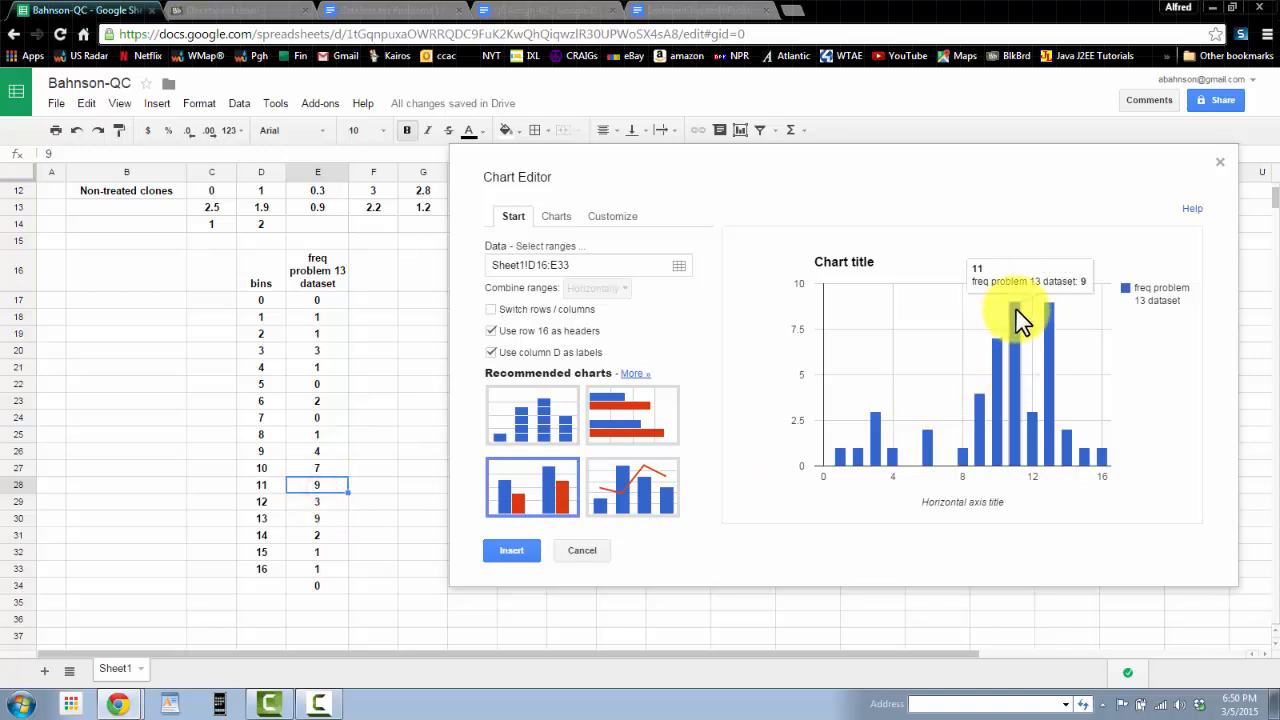
{"action": "mouse_move", "coordinate": [1037, 430]}
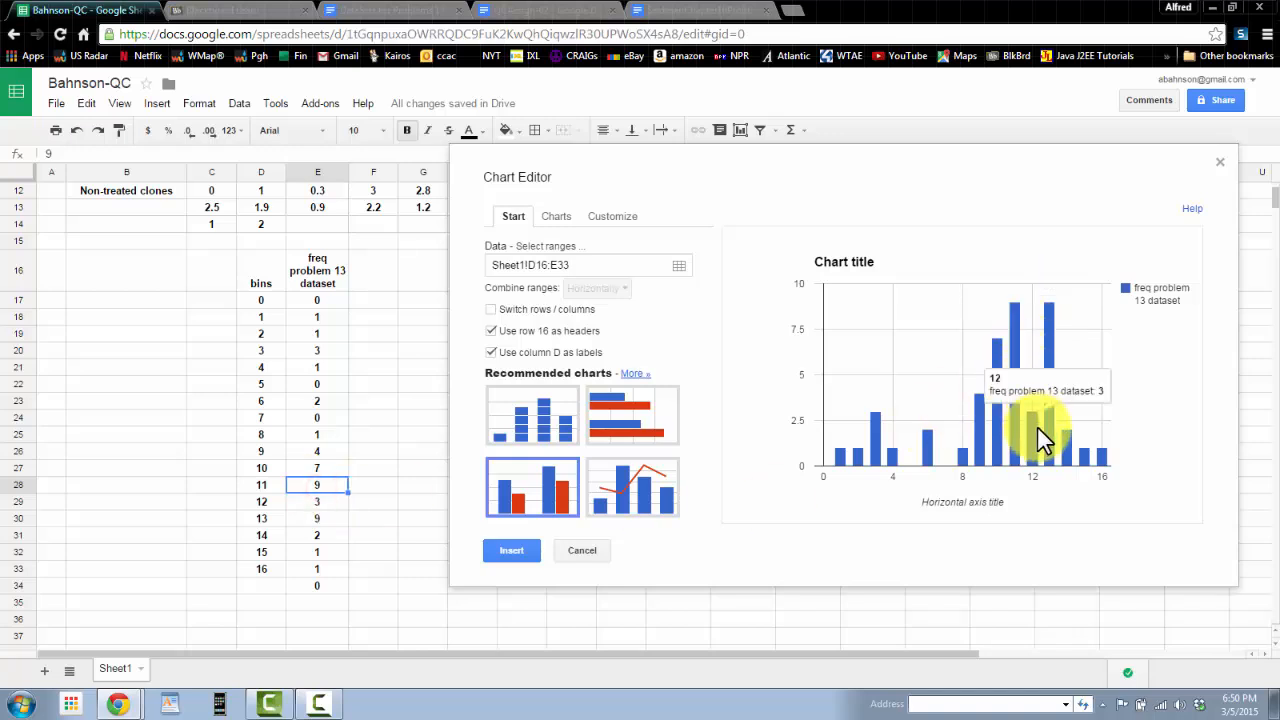
{"action": "mouse_move", "coordinate": [1010, 303]}
{"action": "left_click", "coordinate": [513, 553]}
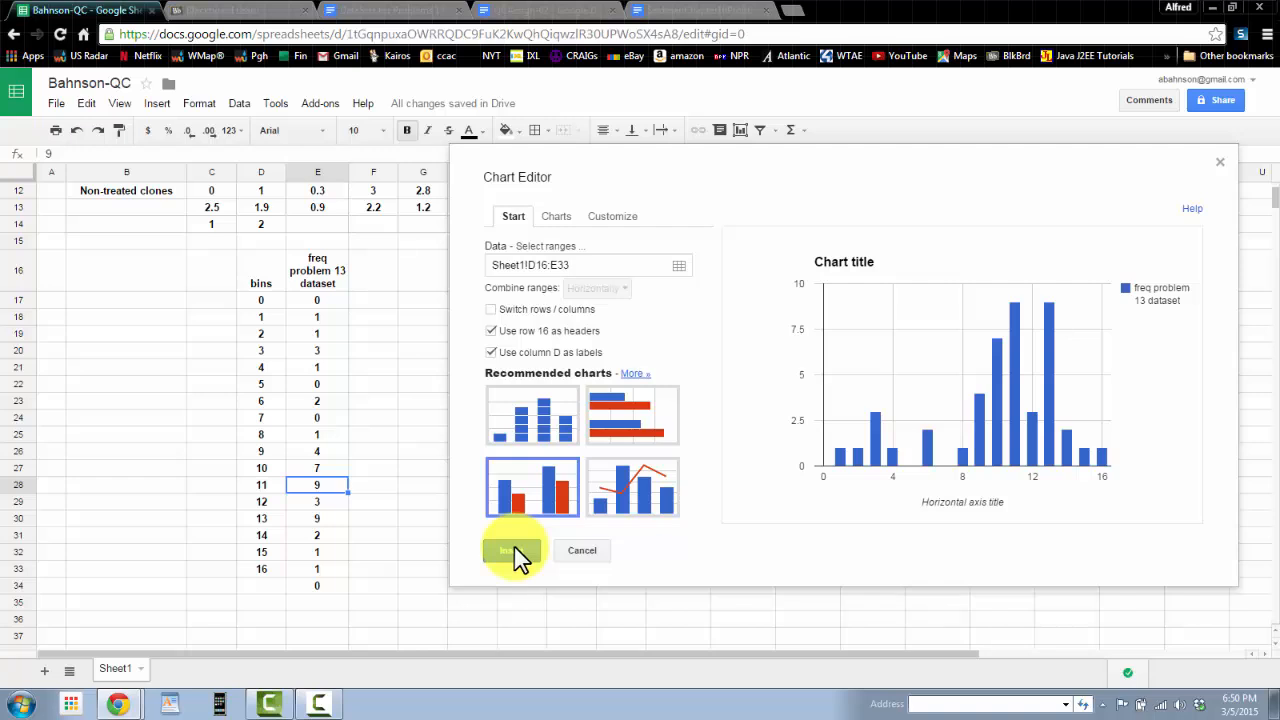
Step: Set the chart title to Histogram Problem 13 Dataset
{"action": "left_click", "coordinate": [559, 217]}
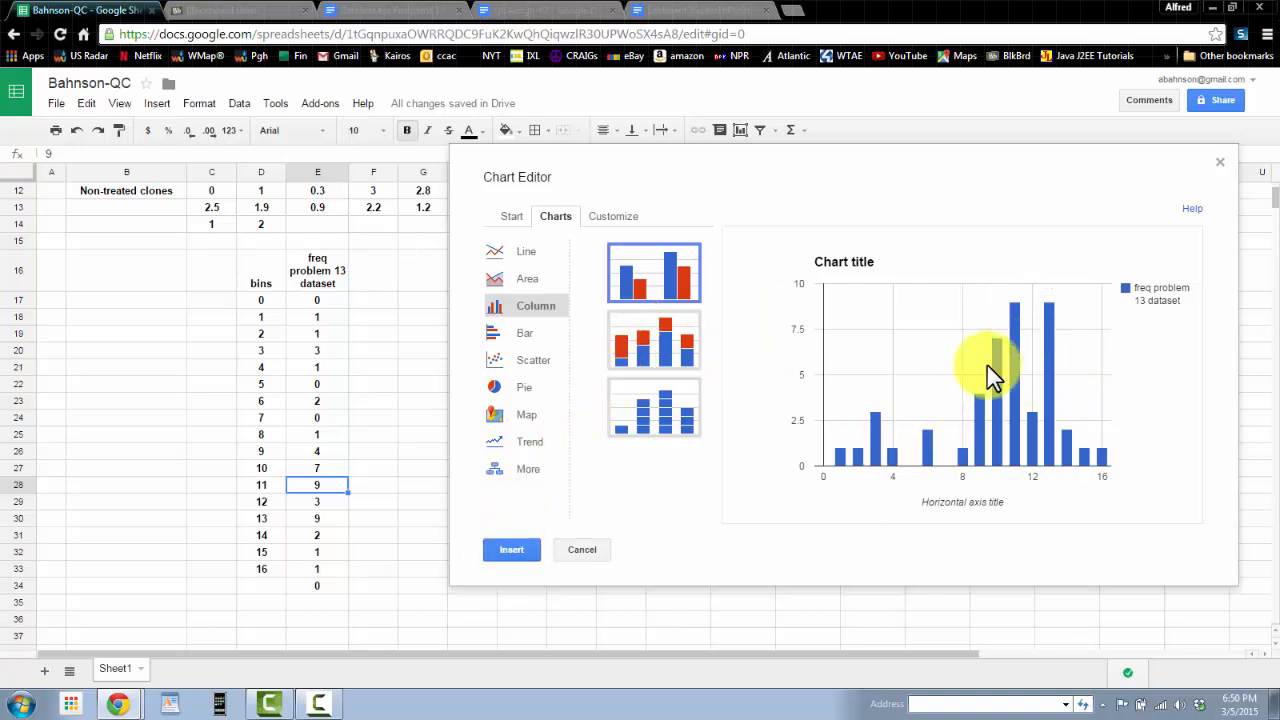
{"action": "left_click", "coordinate": [610, 218]}
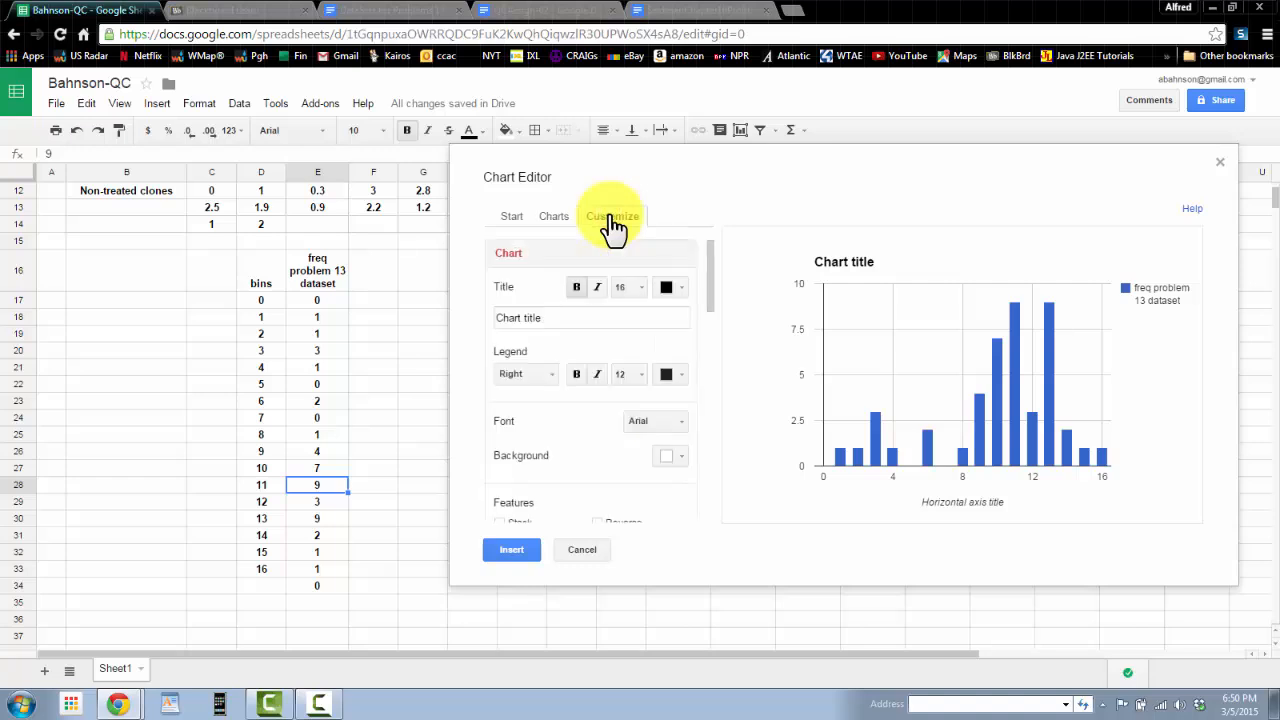
{"action": "left_click", "coordinate": [543, 318]}
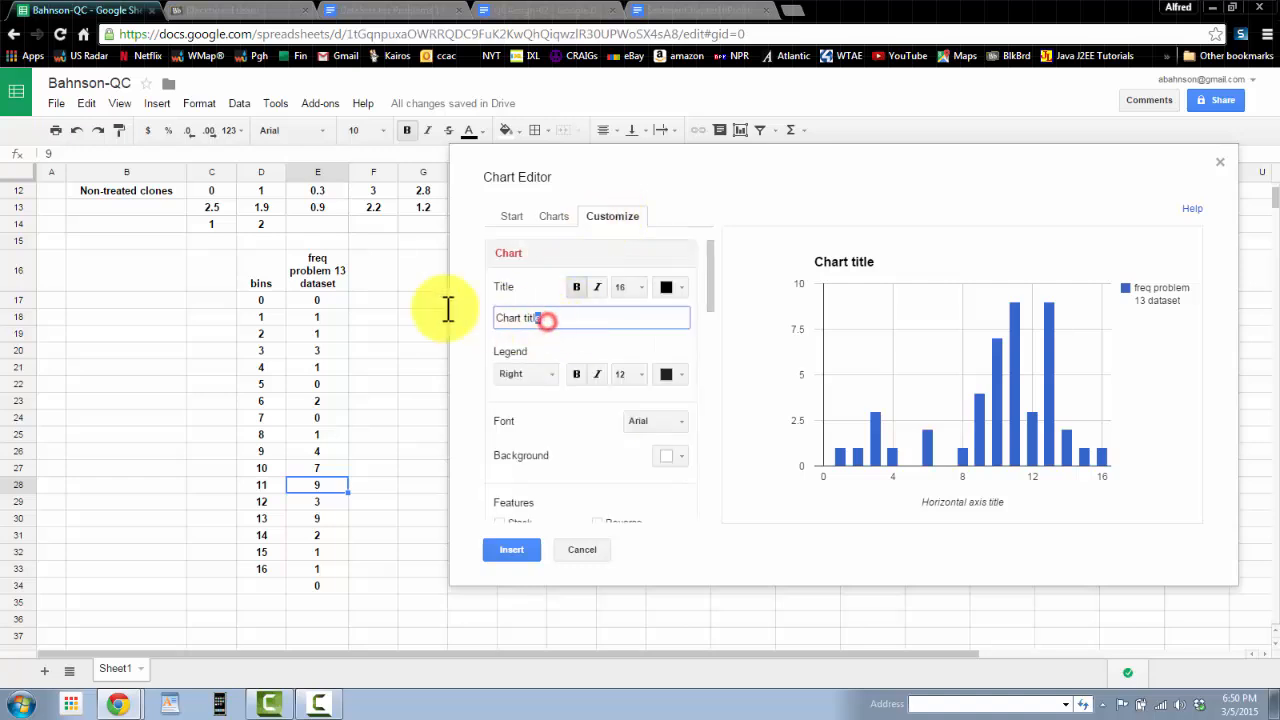
{"action": "type", "text": "H"}
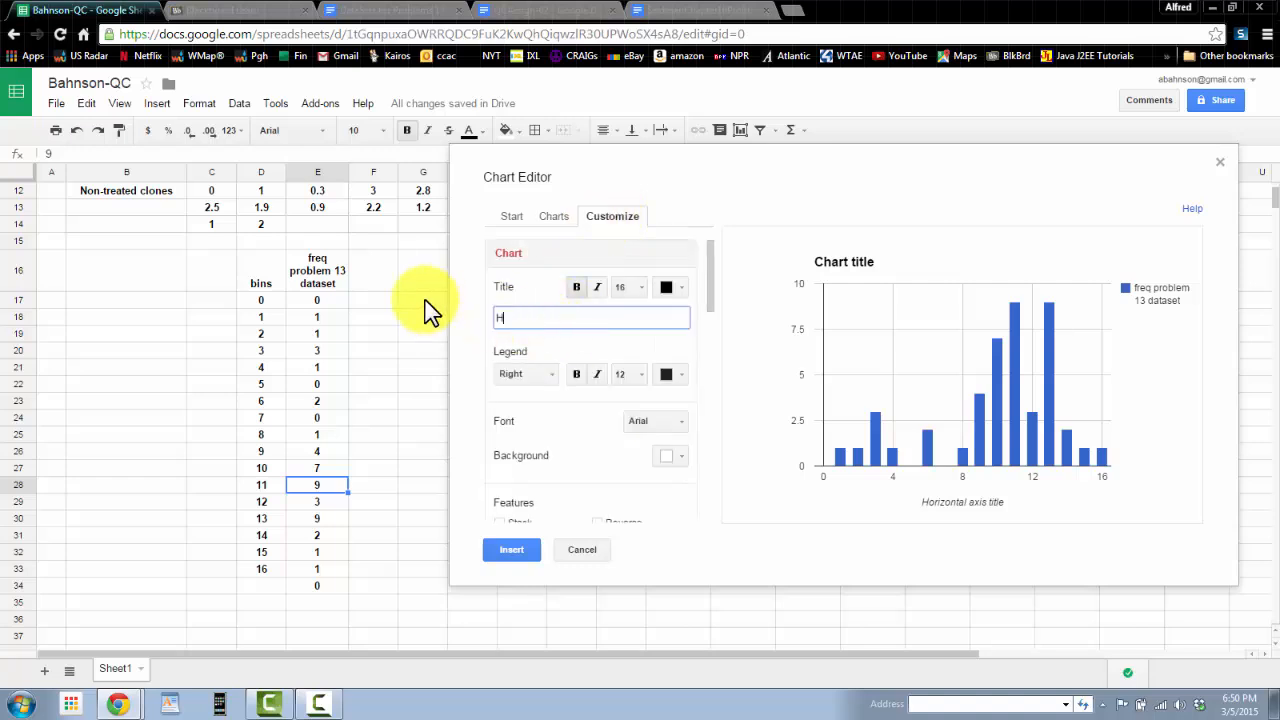
{"action": "type", "text": "istogram Problem 13 Dataset"}
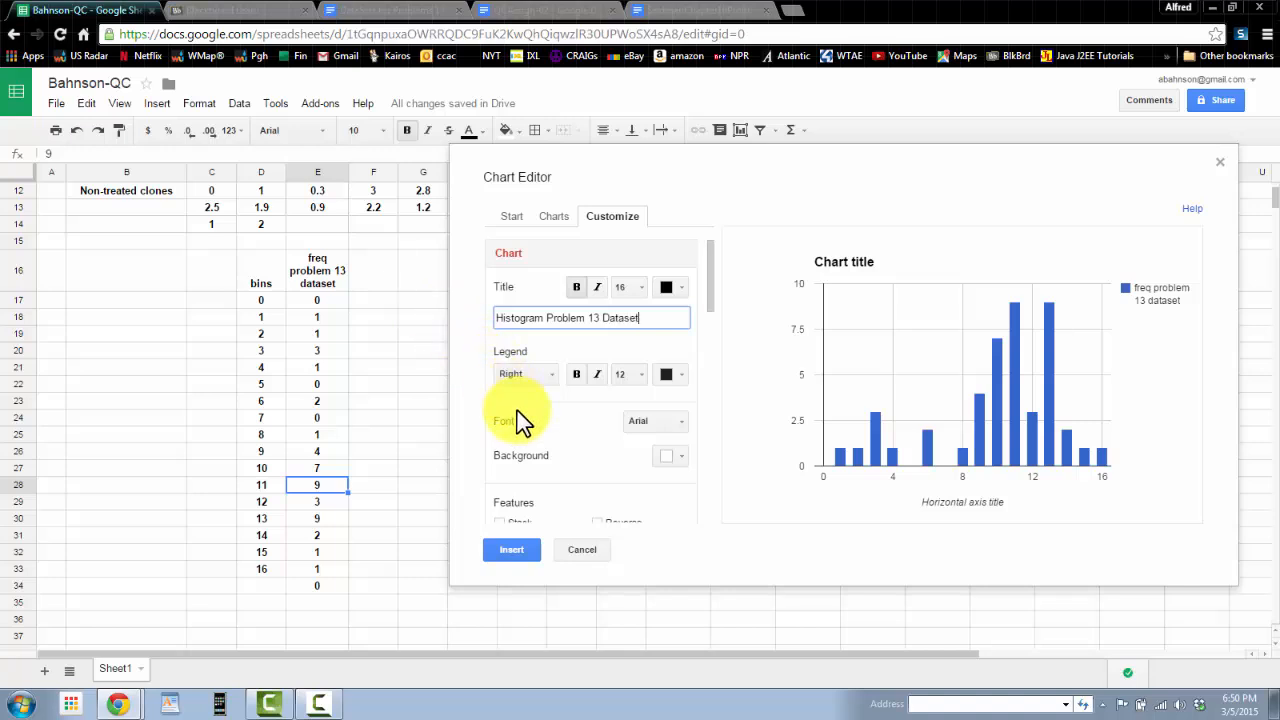
Step: Set the horizontal axis title to Bins (Enzyme Activity (ug/mg))
{"action": "scroll", "coordinate": [563, 388], "scroll_direction": "down", "scroll_amount": 1}
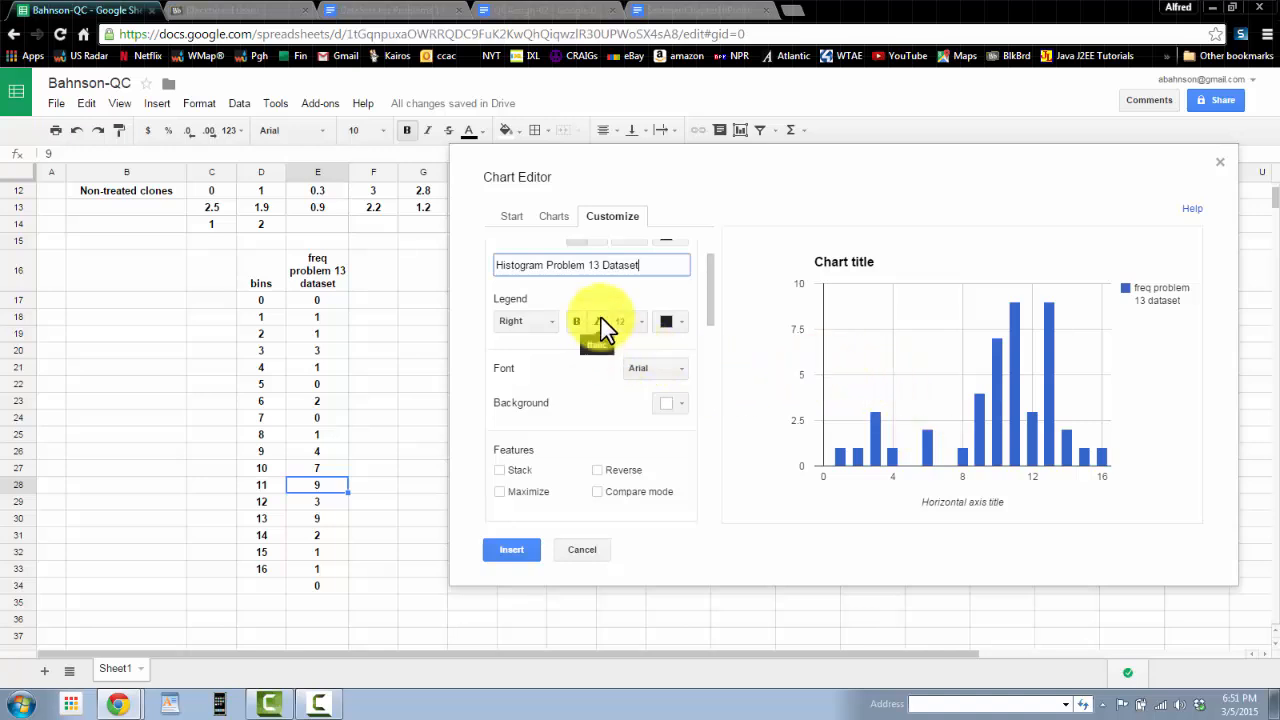
{"action": "scroll", "coordinate": [600, 325], "scroll_direction": "up", "scroll_amount": 1}
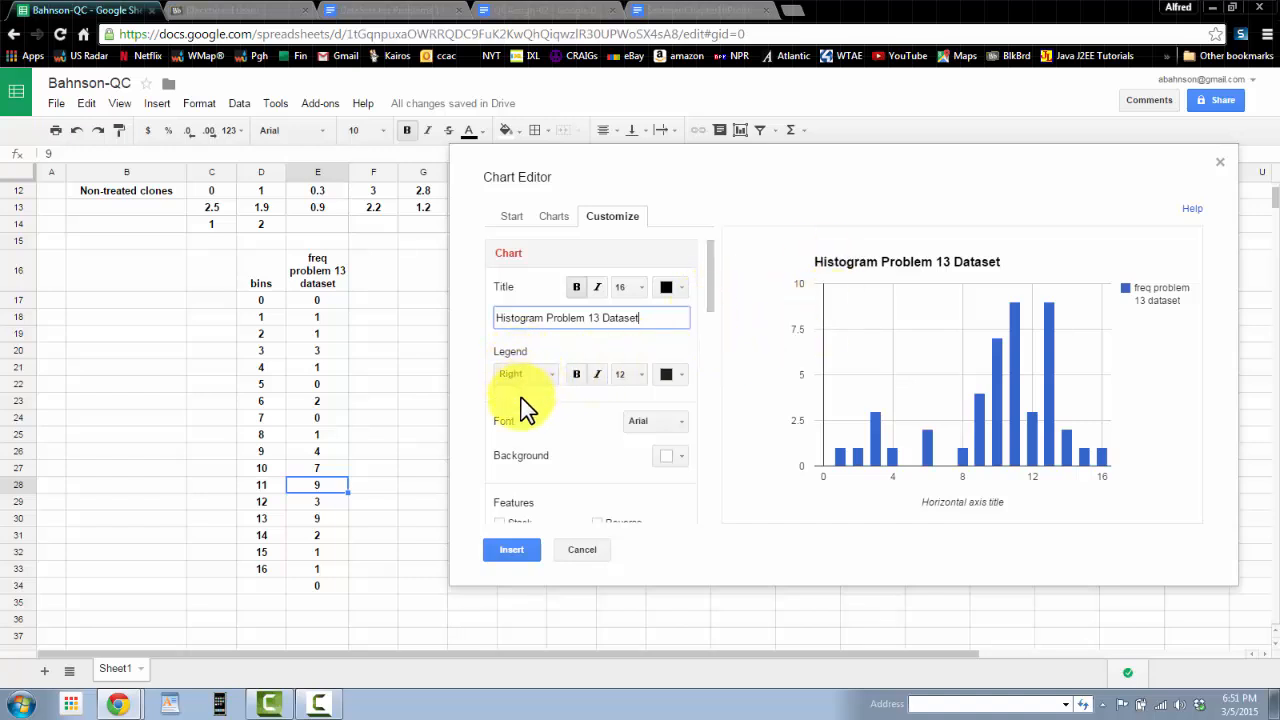
{"action": "scroll", "coordinate": [520, 424], "scroll_direction": "down", "scroll_amount": 1}
{"action": "scroll", "coordinate": [520, 424], "scroll_direction": "down", "scroll_amount": 1}
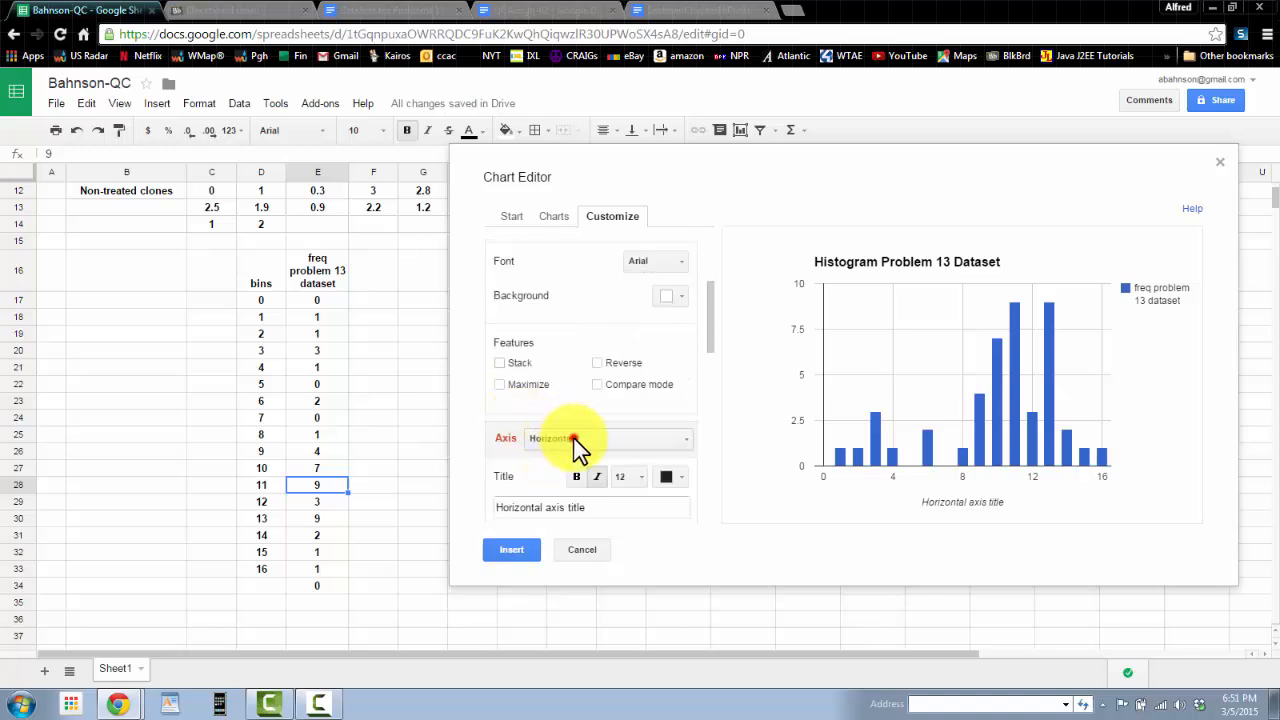
{"action": "left_click", "coordinate": [573, 443]}
{"action": "left_click", "coordinate": [581, 468]}
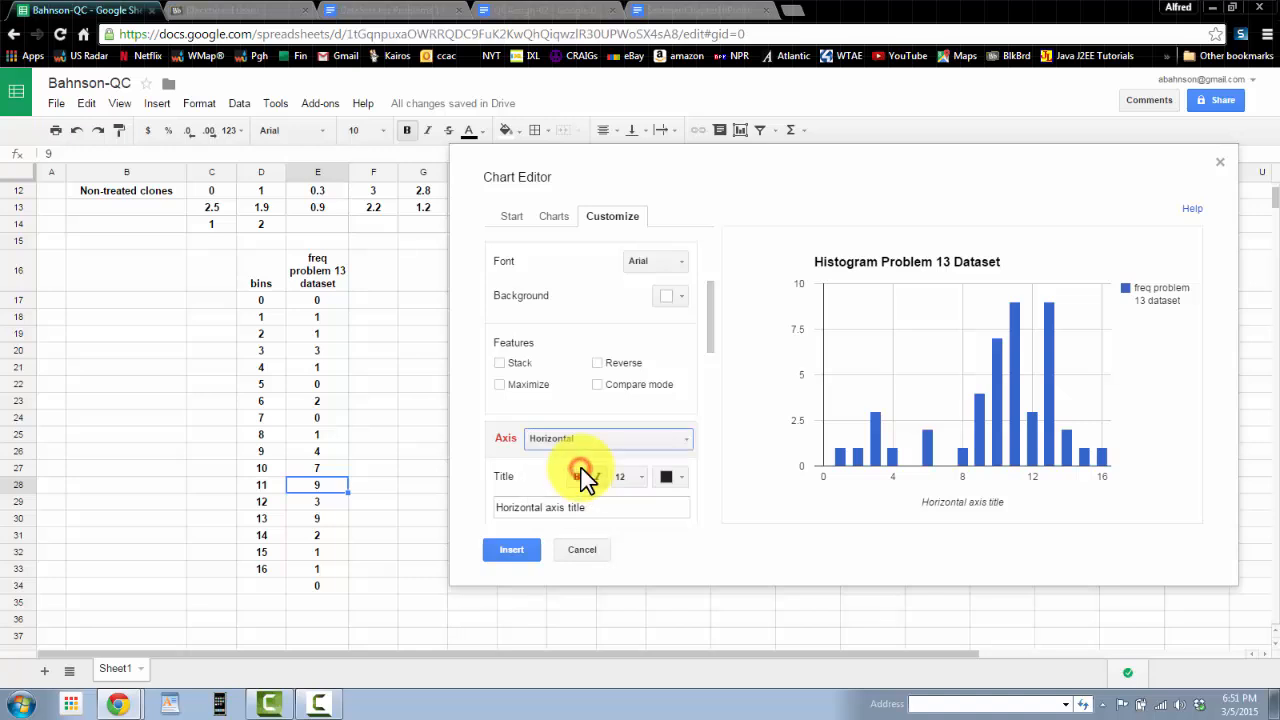
{"action": "scroll", "coordinate": [573, 500], "scroll_direction": "down", "scroll_amount": 1}
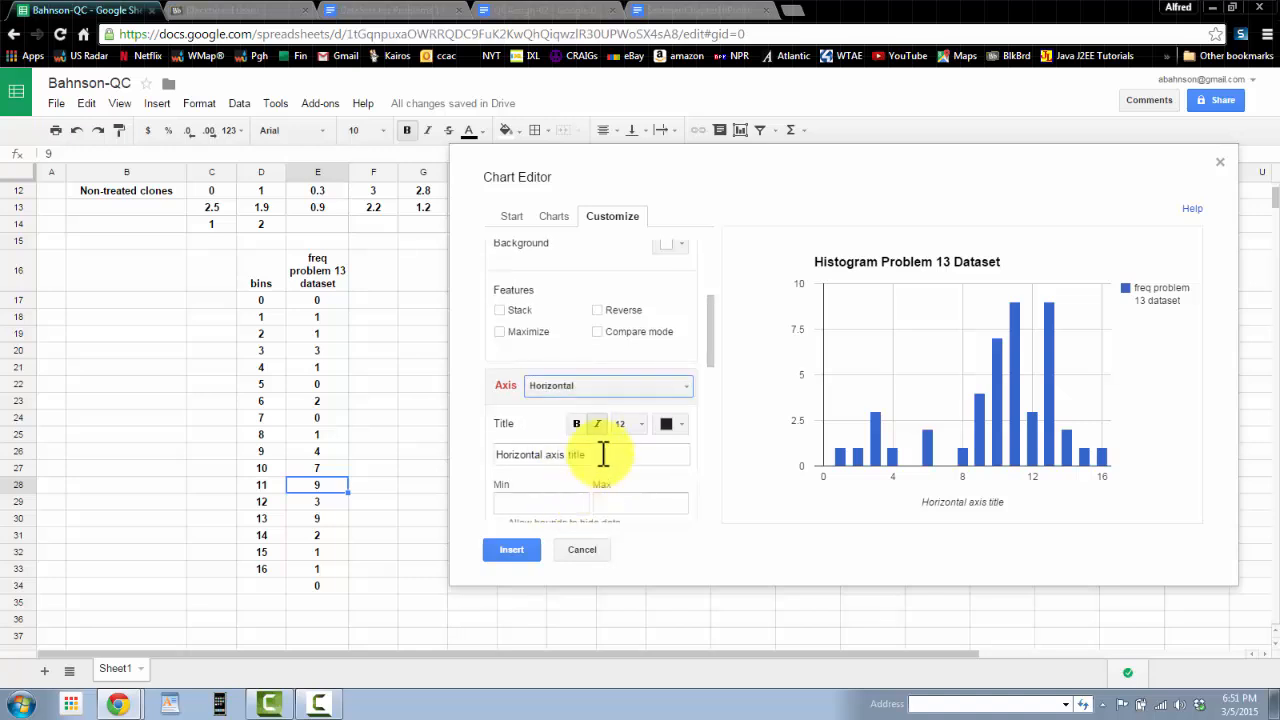
{"action": "left_click", "coordinate": [591, 455]}
{"action": "type", "text": "Bins"}
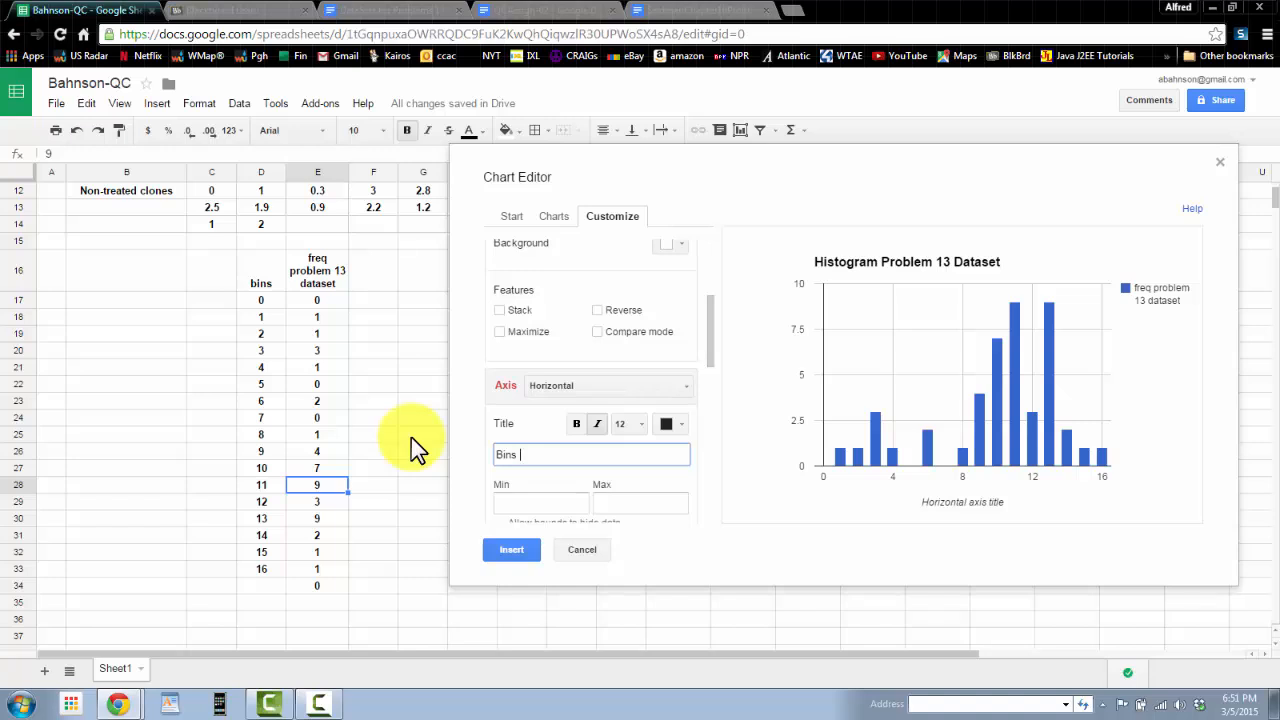
{"action": "type", "text": " (Enzyme Activity (ug/m"}
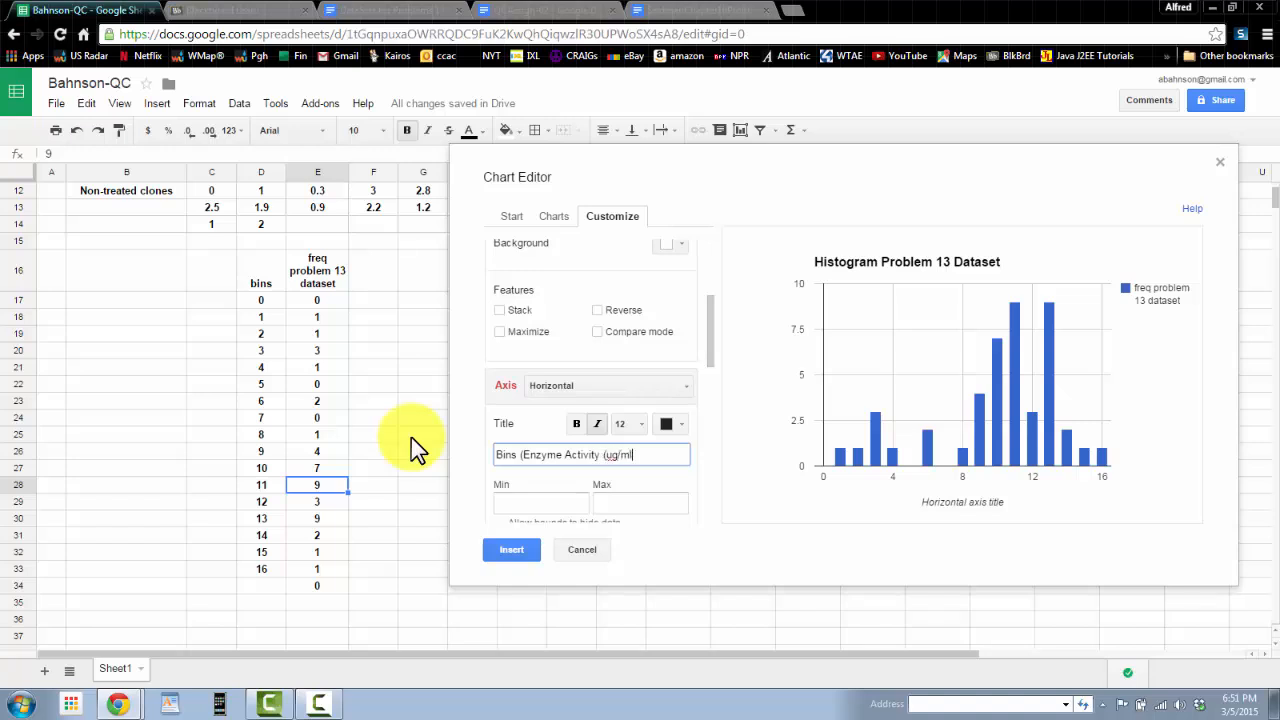
{"action": "type", "text": "g)"}
Step: Set the left vertical axis title to Frequency (count) and insert the chart
{"action": "mouse_move", "coordinate": [877, 473]}
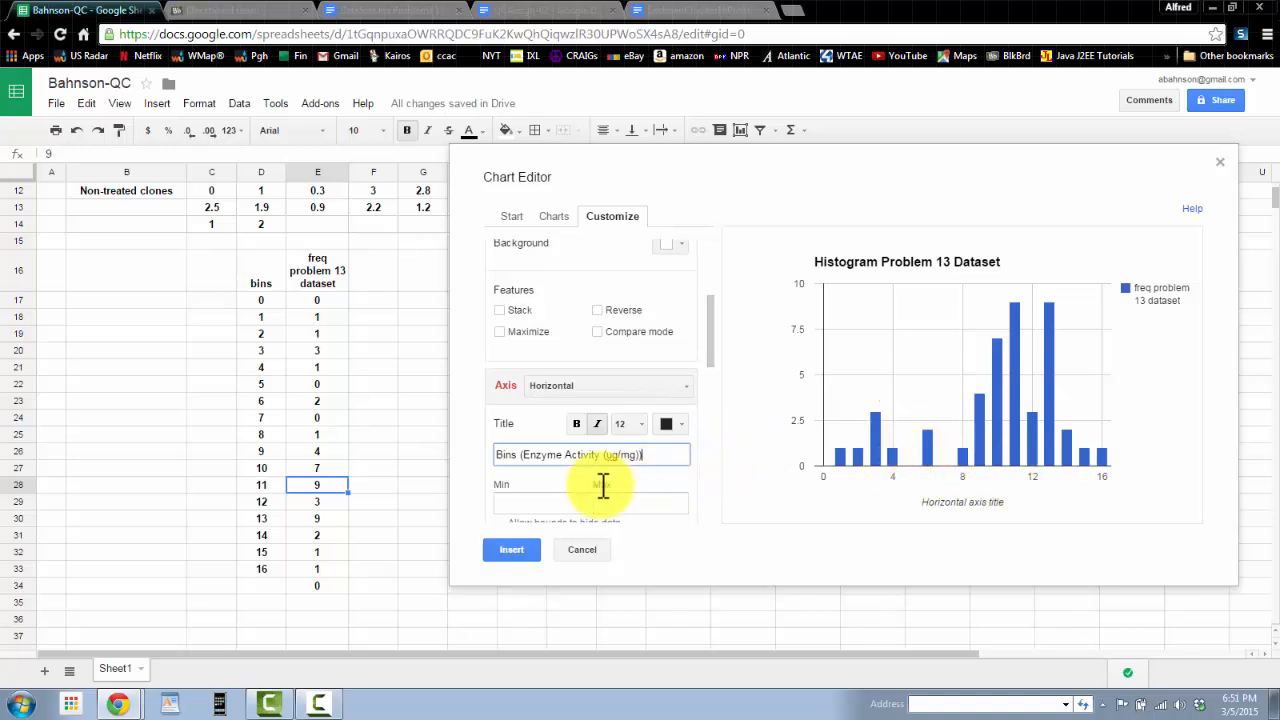
{"action": "left_click", "coordinate": [525, 548]}
{"action": "scroll", "coordinate": [586, 512], "scroll_direction": "down", "scroll_amount": 2}
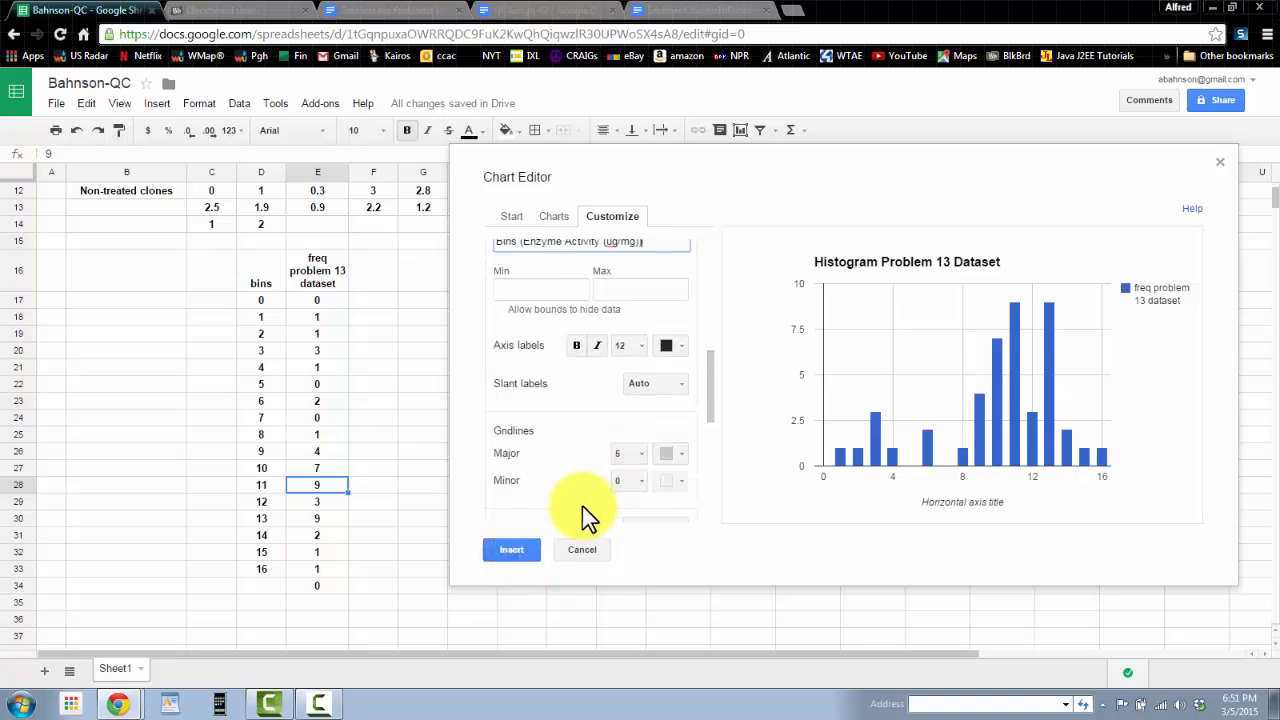
{"action": "scroll", "coordinate": [586, 500], "scroll_direction": "up", "scroll_amount": 1}
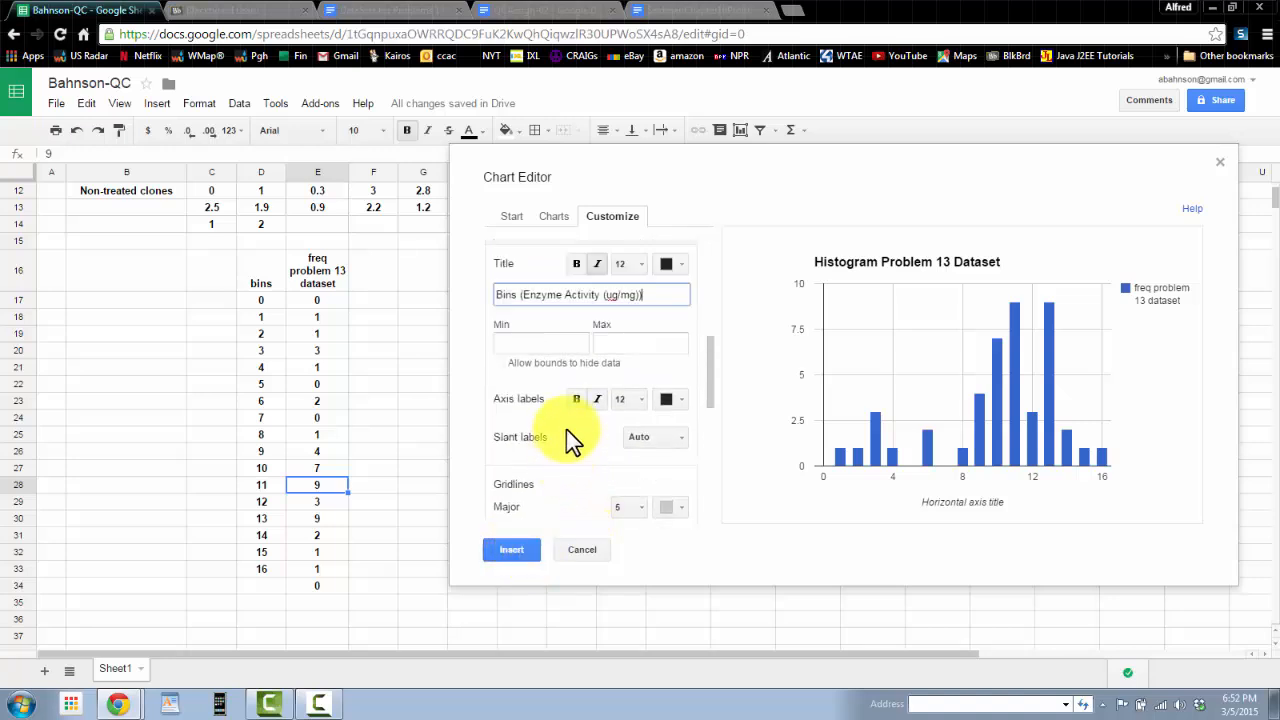
{"action": "scroll", "coordinate": [566, 400], "scroll_direction": "up", "scroll_amount": 1}
{"action": "scroll", "coordinate": [567, 390], "scroll_direction": "up", "scroll_amount": 1}
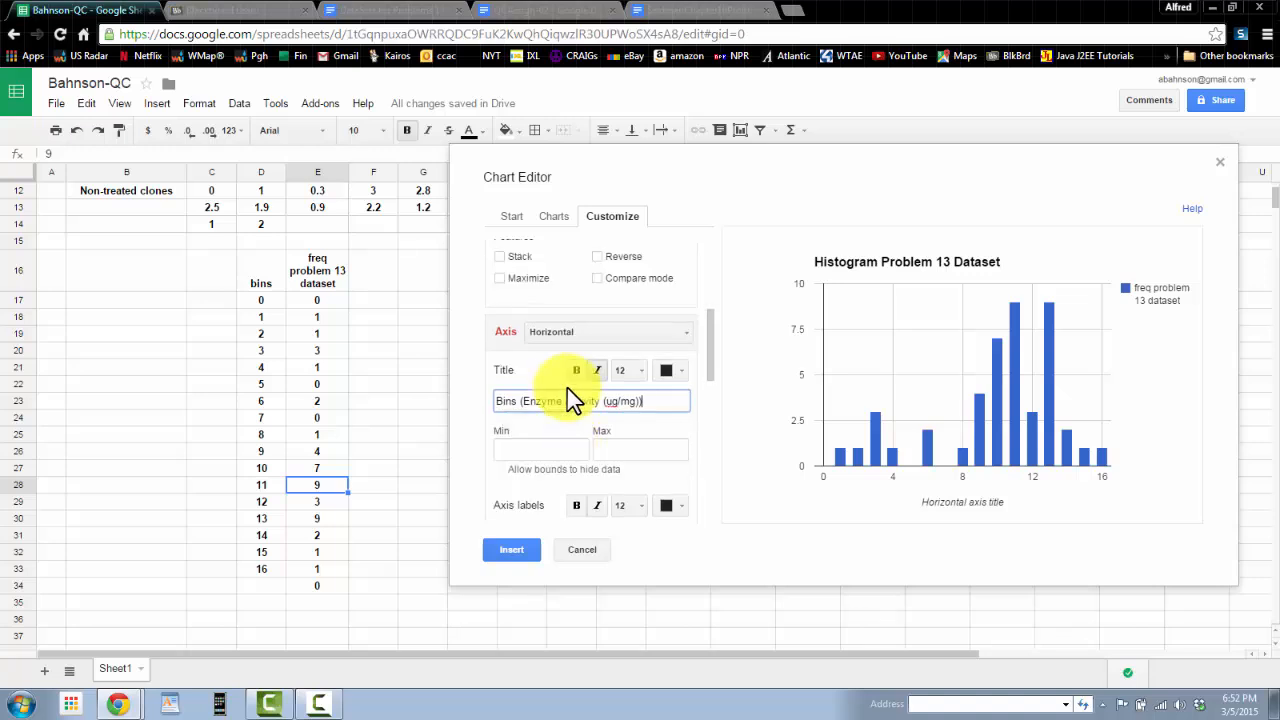
{"action": "left_click", "coordinate": [684, 336]}
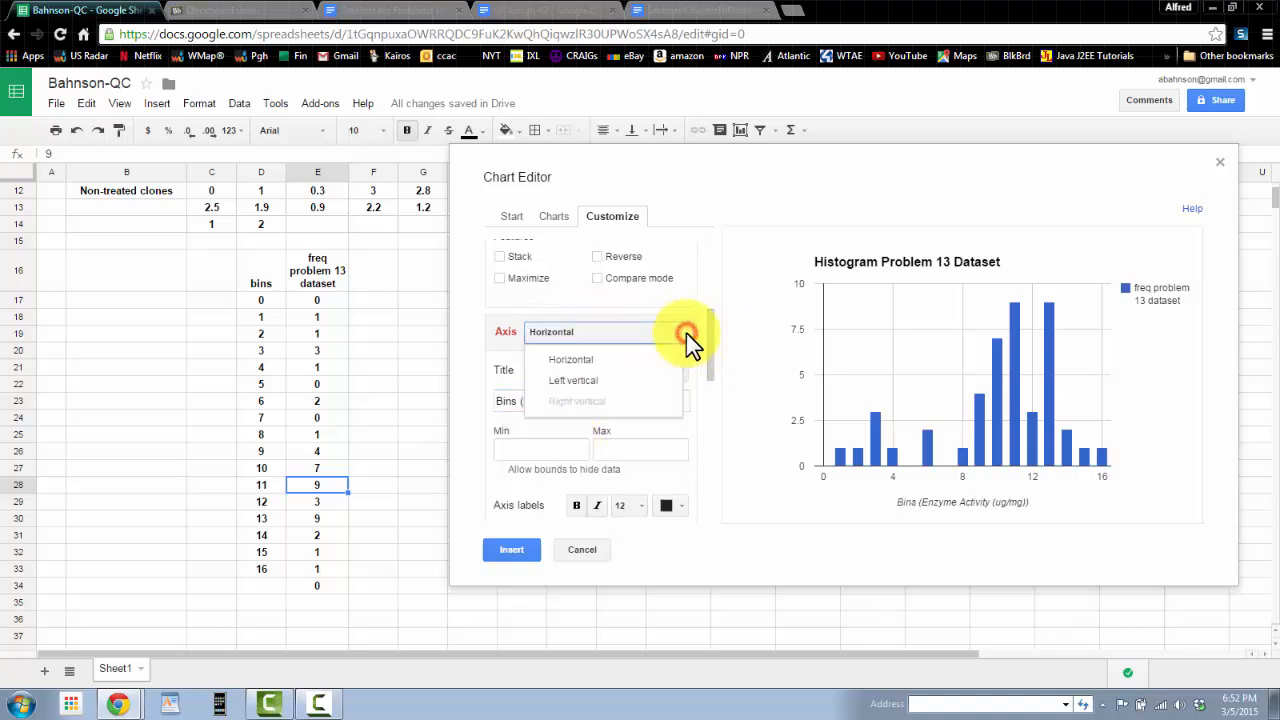
{"action": "left_click", "coordinate": [572, 384]}
{"action": "left_click", "coordinate": [539, 400]}
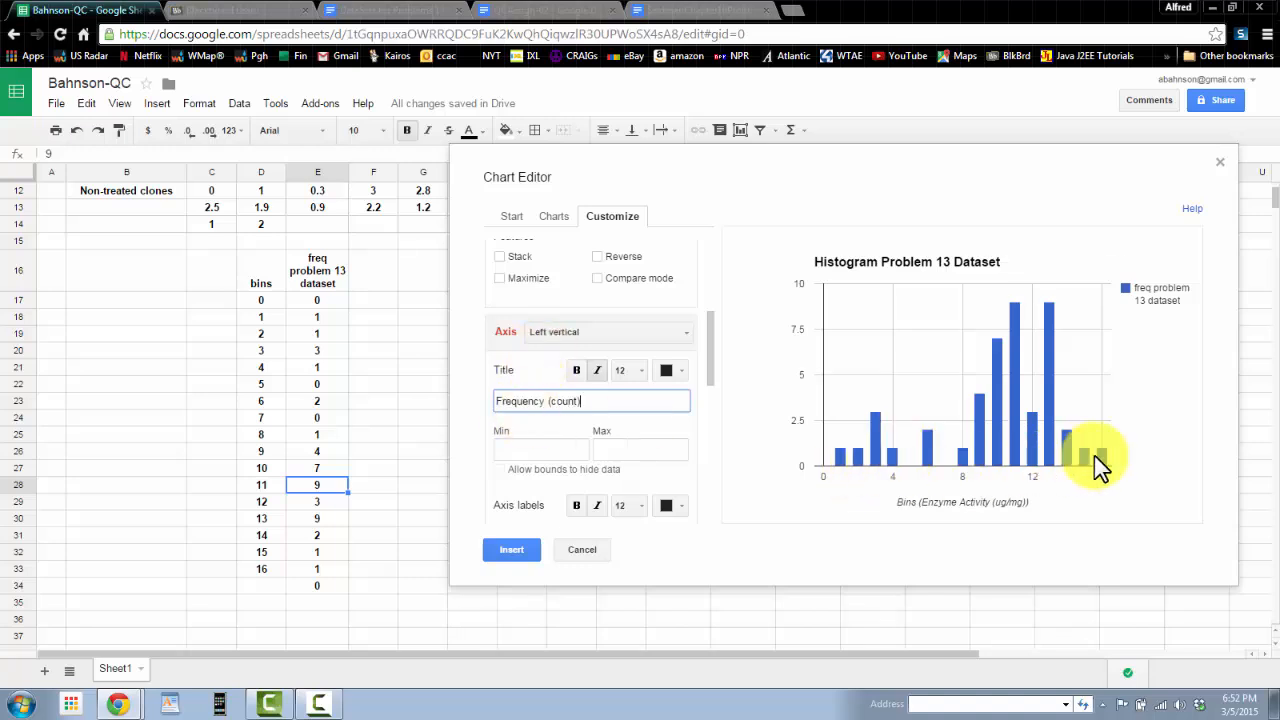
{"action": "left_click", "coordinate": [507, 550]}
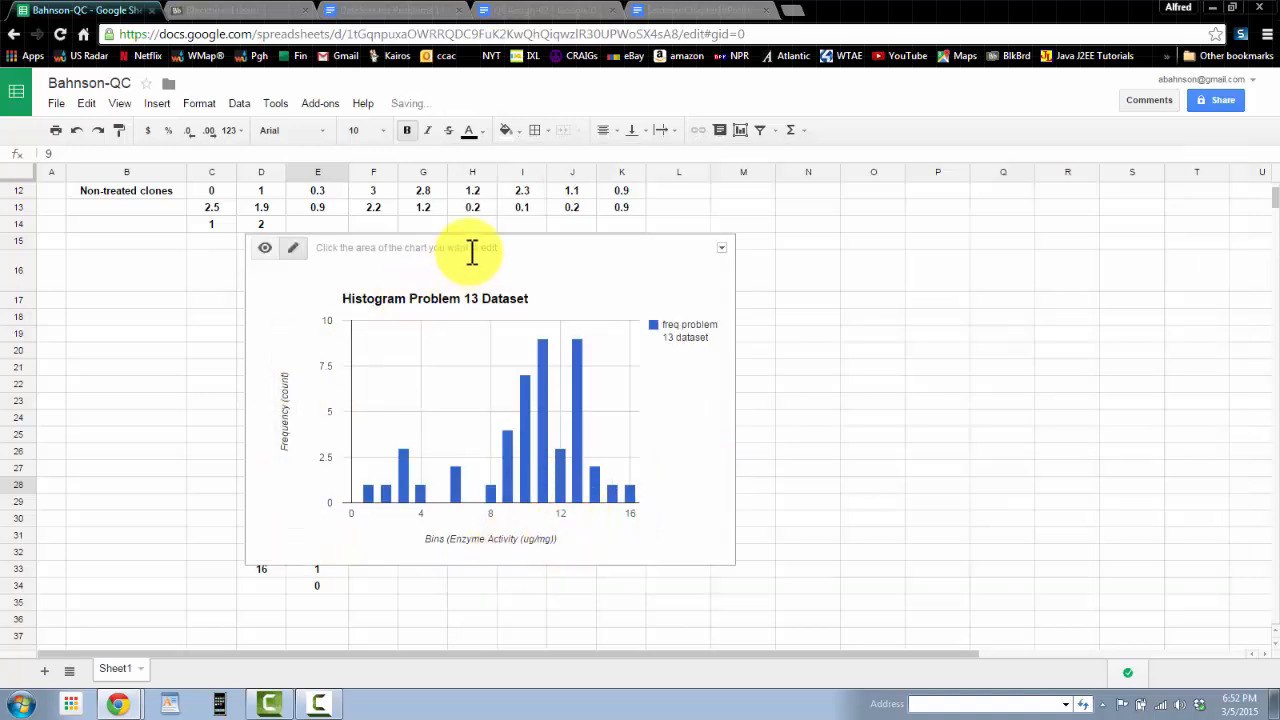
Step: Move the histogram to the upper right of the sheet beside the summary statistics
{"action": "left_click_drag", "start_coordinate": [515, 248], "coordinate": [952, 243]}
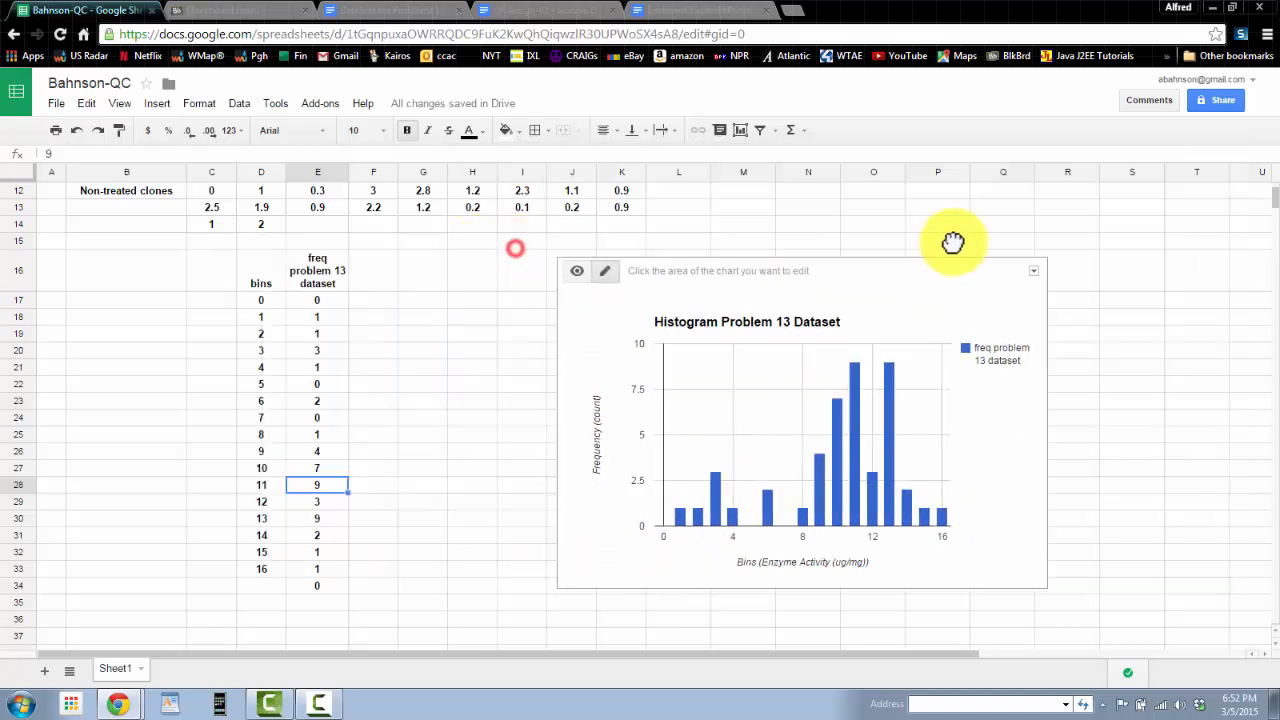
{"action": "scroll", "coordinate": [922, 448], "scroll_direction": "up", "scroll_amount": 3}
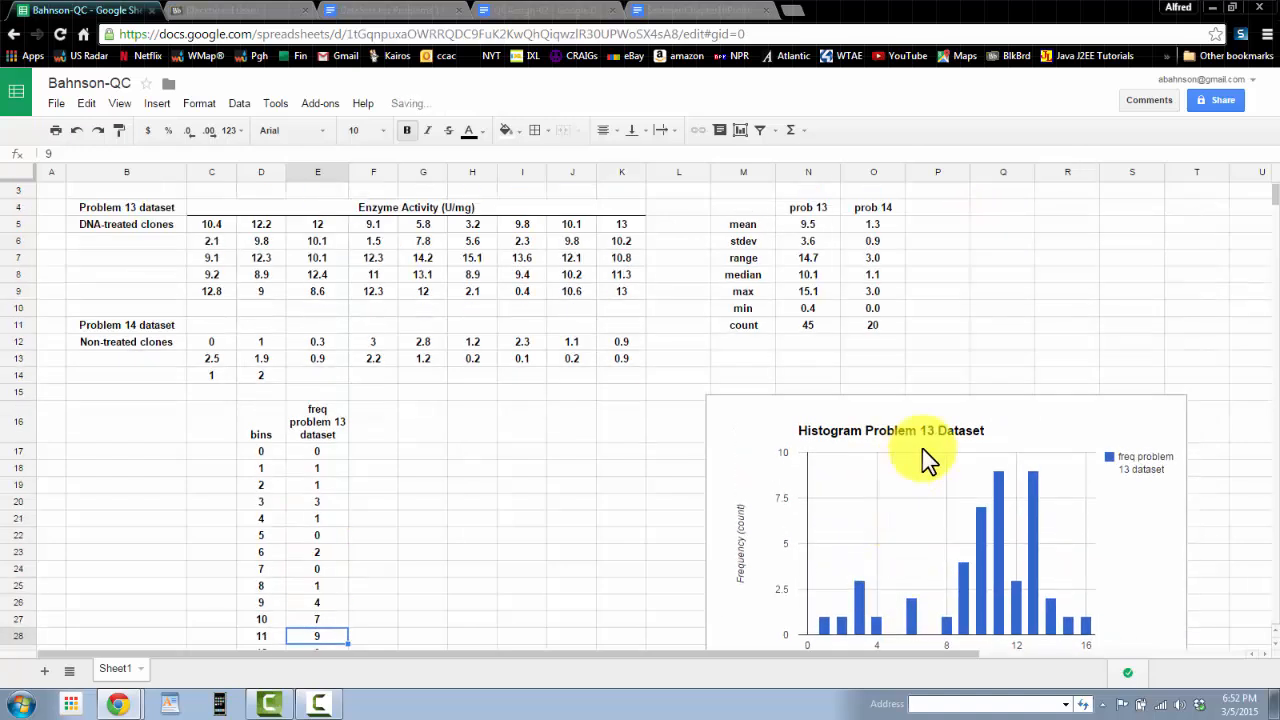
{"action": "left_click", "coordinate": [1022, 410]}
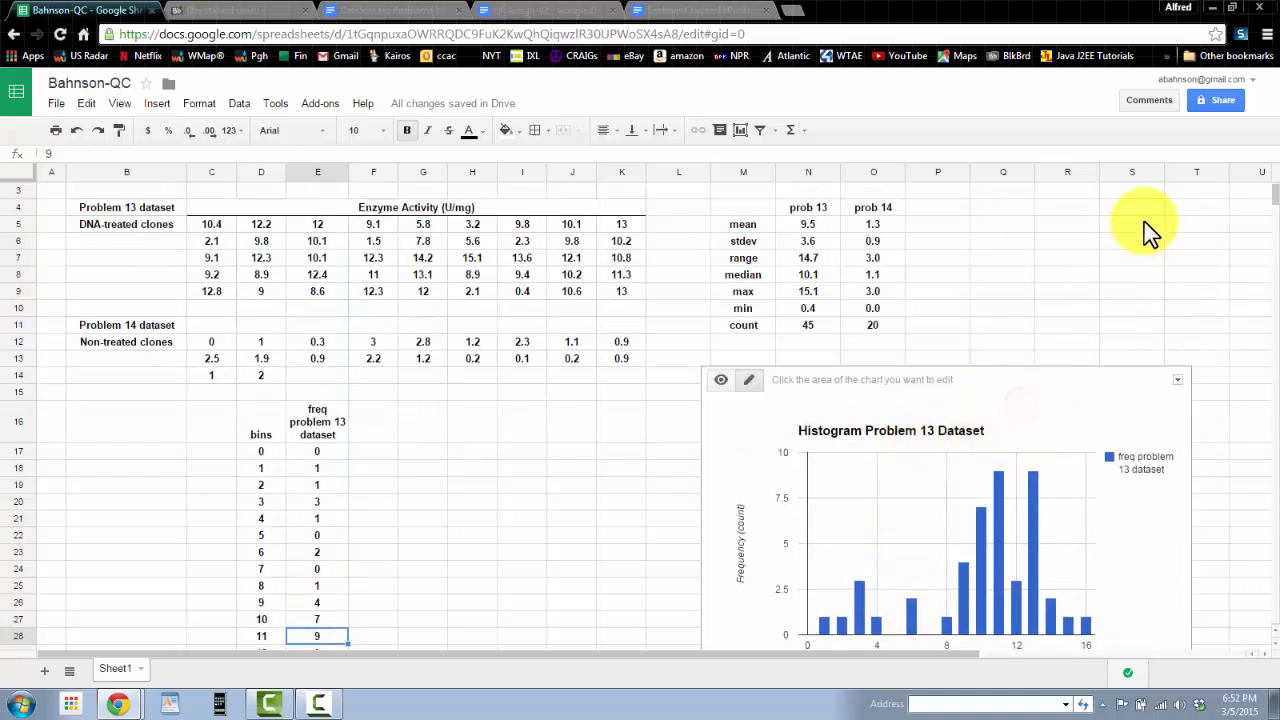
{"action": "left_click_drag", "start_coordinate": [966, 375], "coordinate": [1166, 143]}
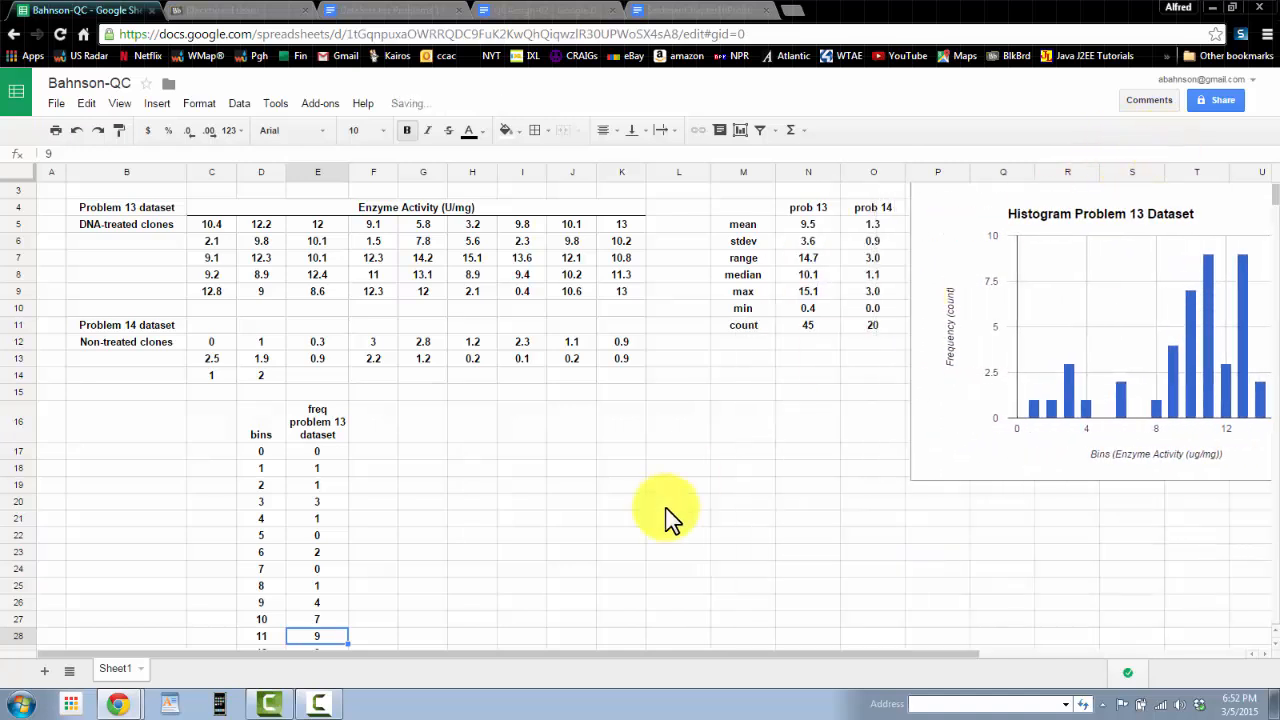
{"action": "left_click", "coordinate": [1219, 188]}
{"action": "left_click", "coordinate": [1187, 197]}
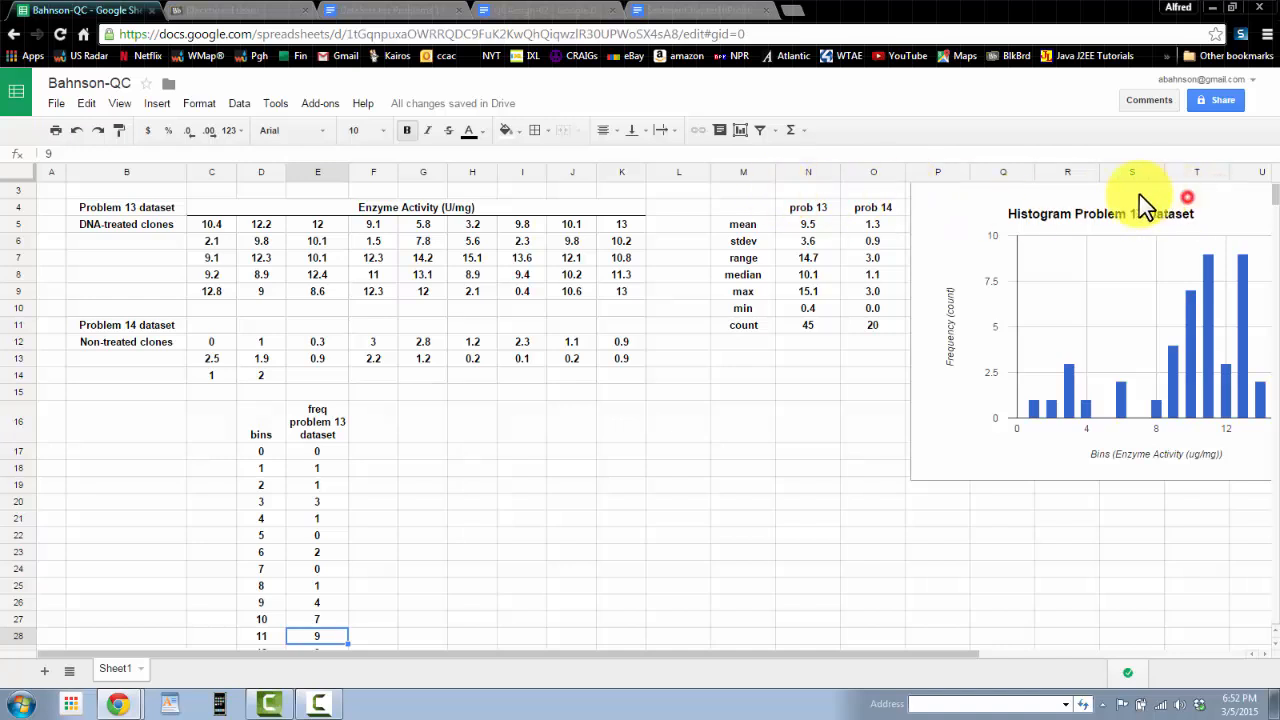
{"action": "left_click", "coordinate": [1214, 194]}
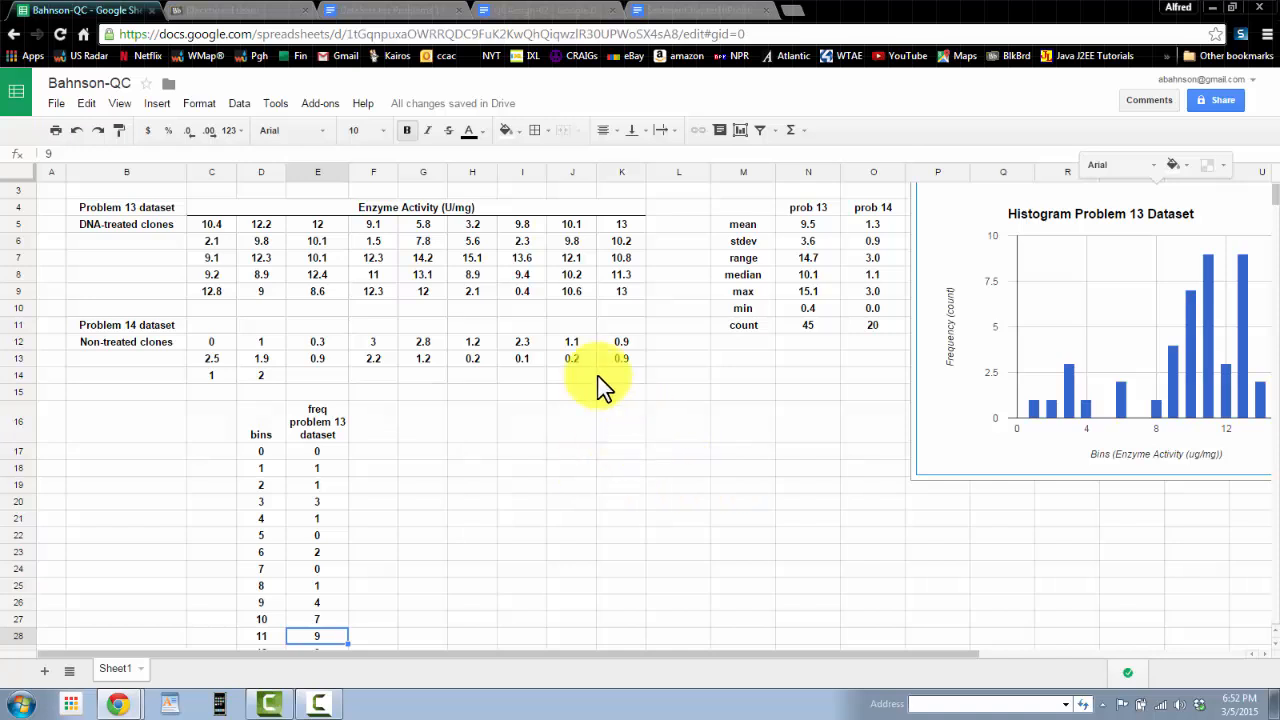
Step: Start a new bins column in G with header bins, 0 in G17 and =G17+.5 in G18
{"action": "left_click", "coordinate": [871, 292]}
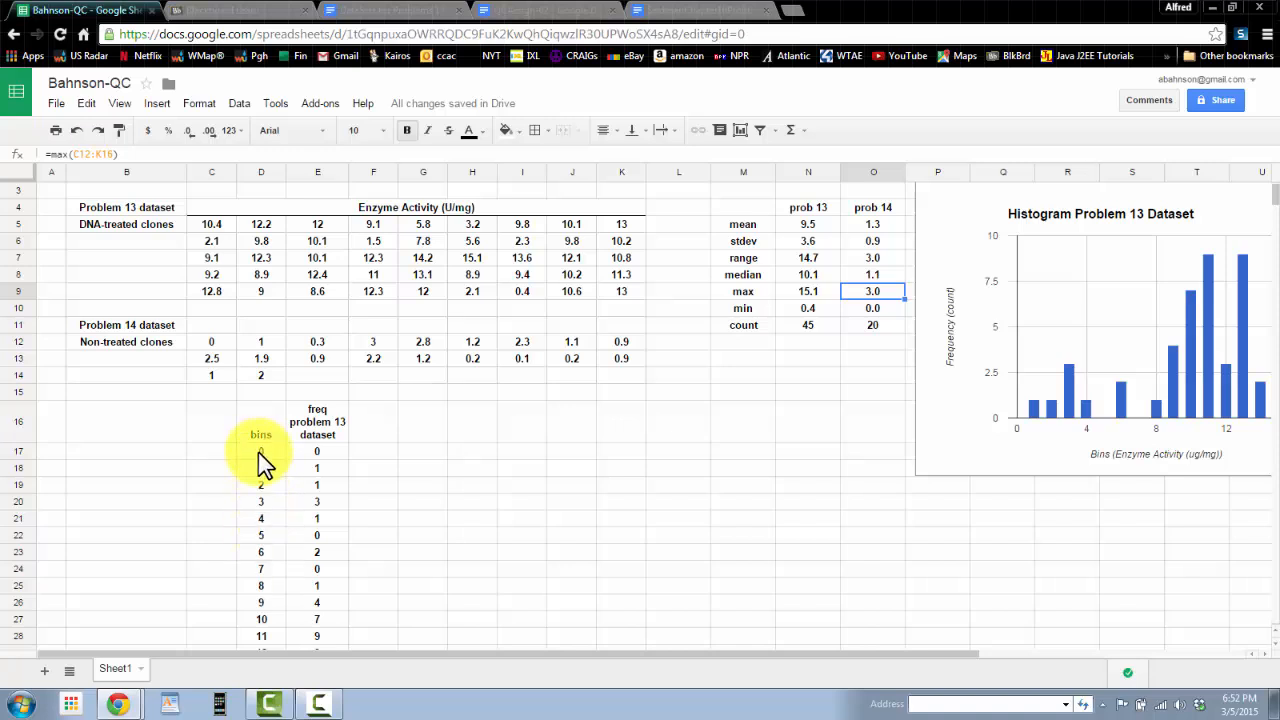
{"action": "left_click", "coordinate": [442, 438]}
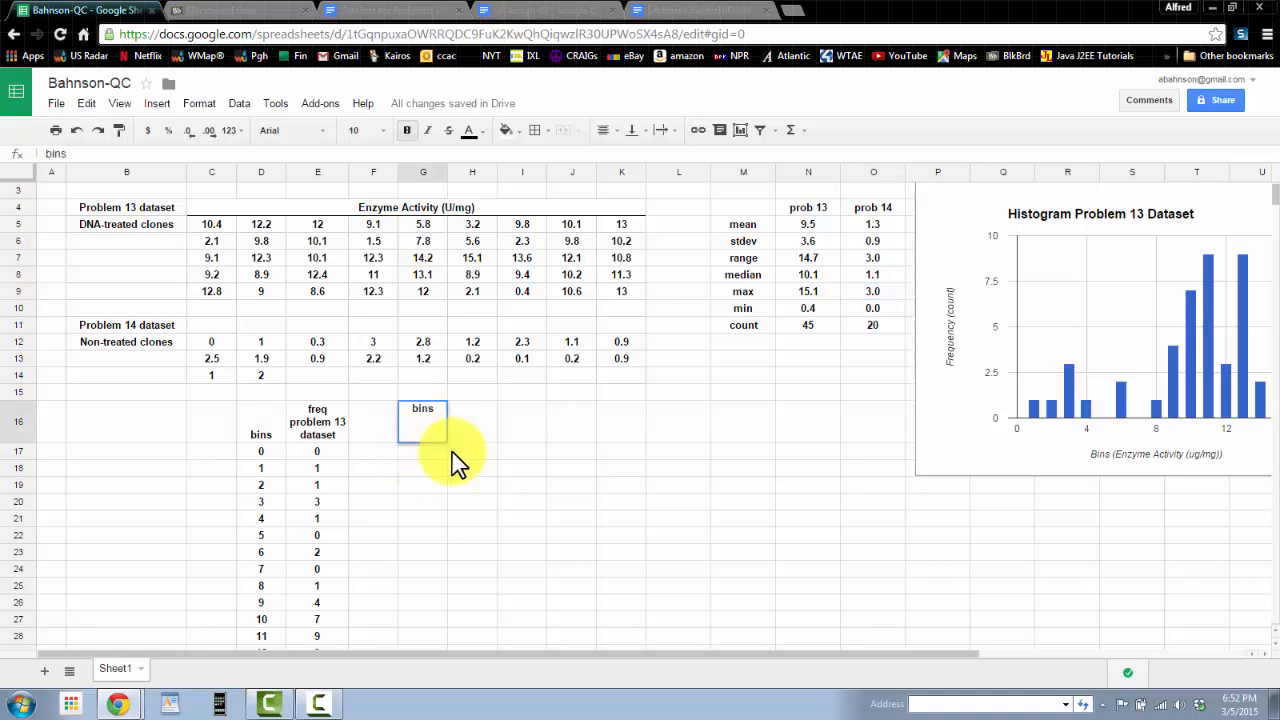
{"action": "key", "text": "Return"}
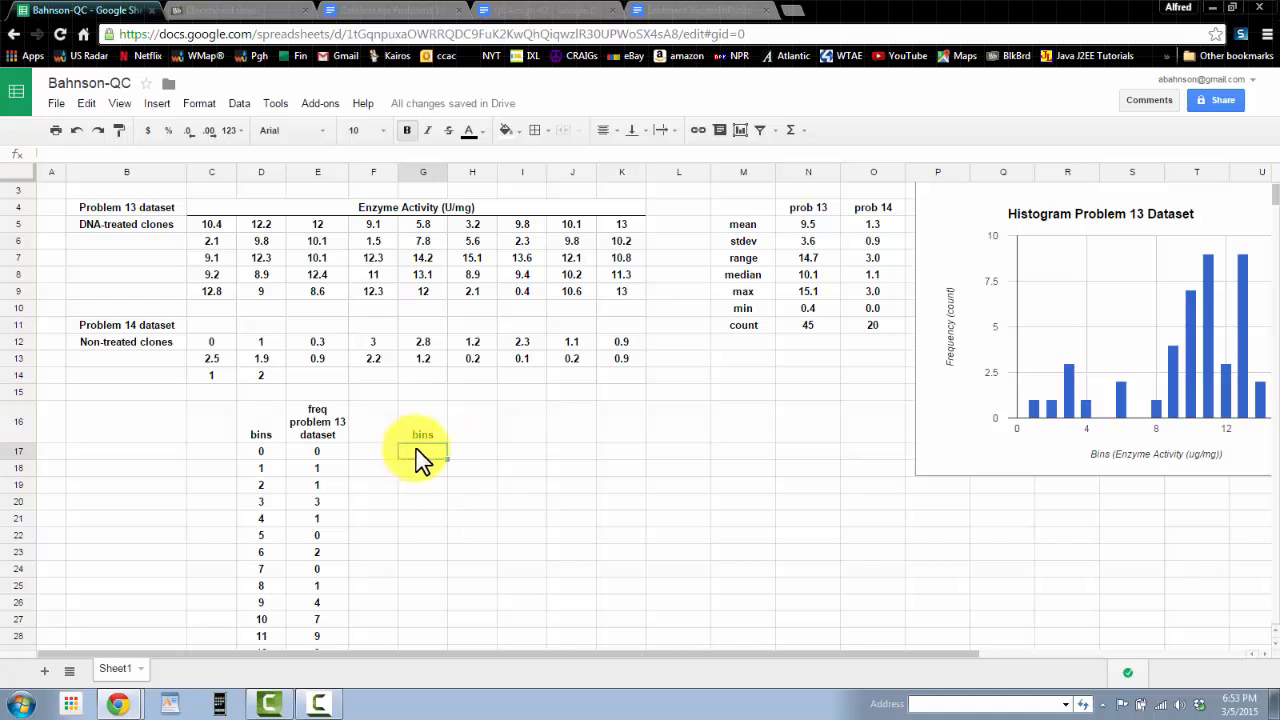
{"action": "type", "text": "0"}
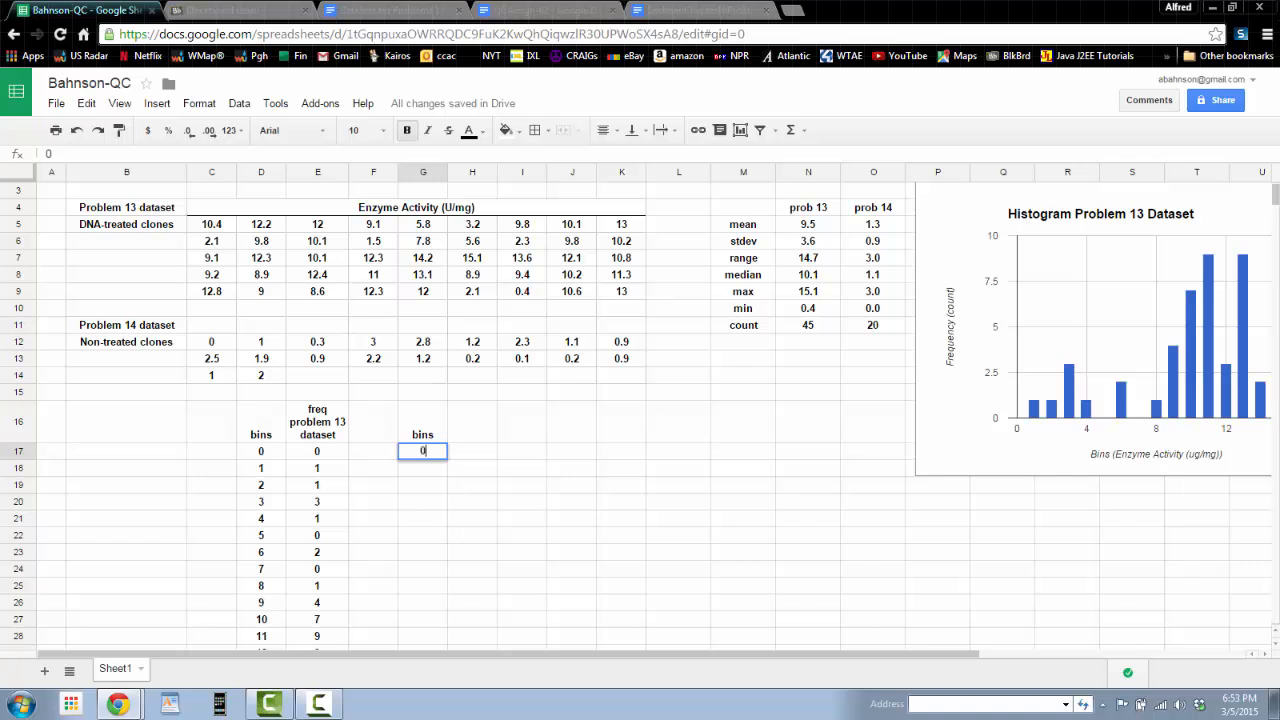
{"action": "key", "text": "Return"}
{"action": "type", "text": "=G17"}
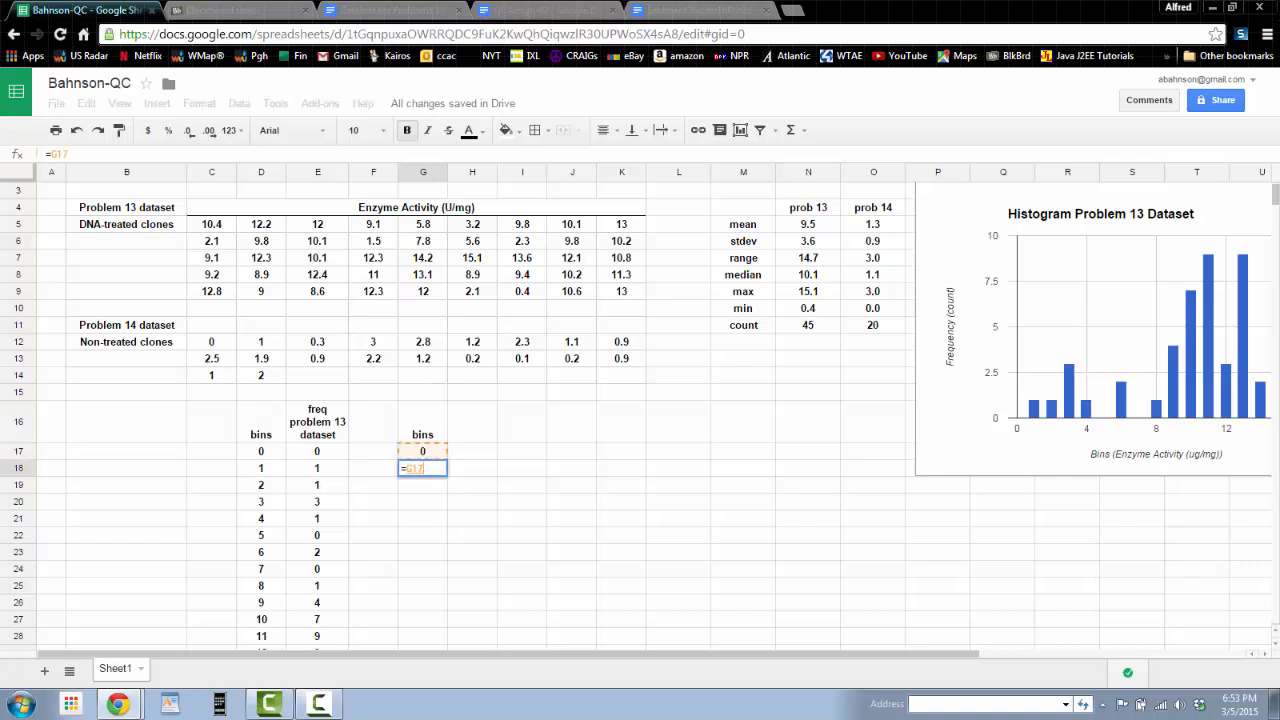
{"action": "type", "text": "+.5"}
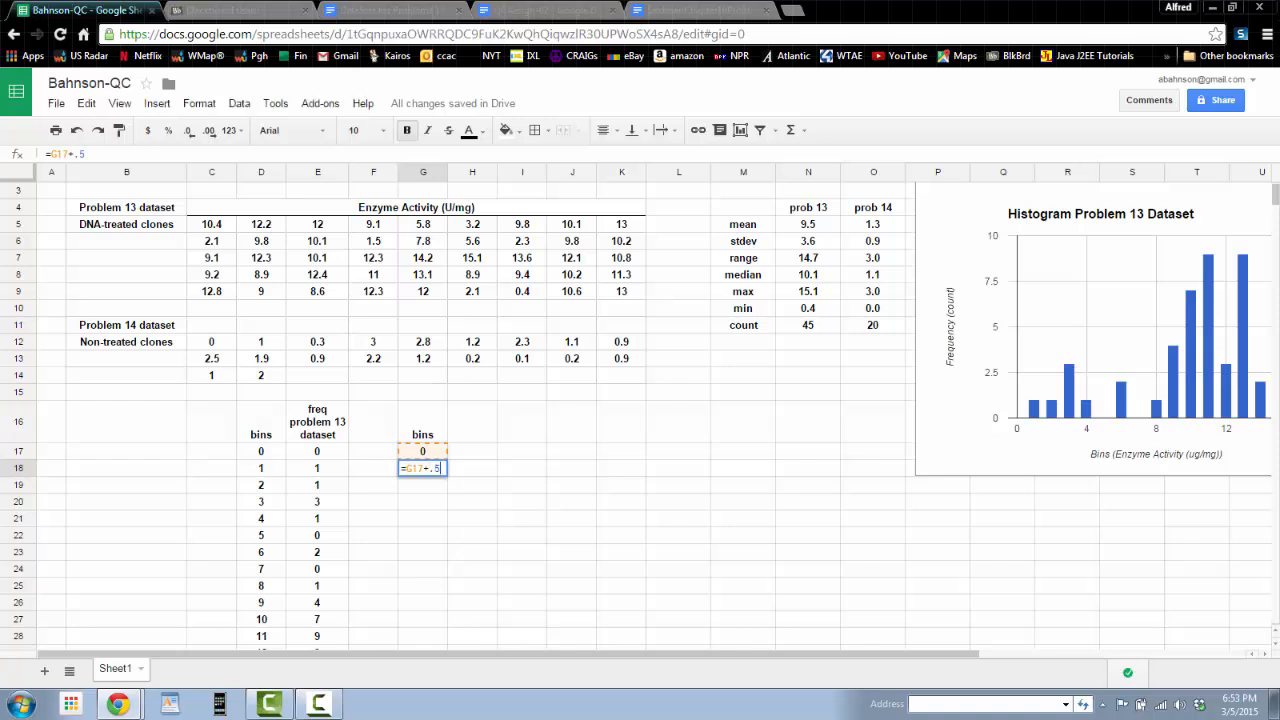
{"action": "key", "text": "Return"}
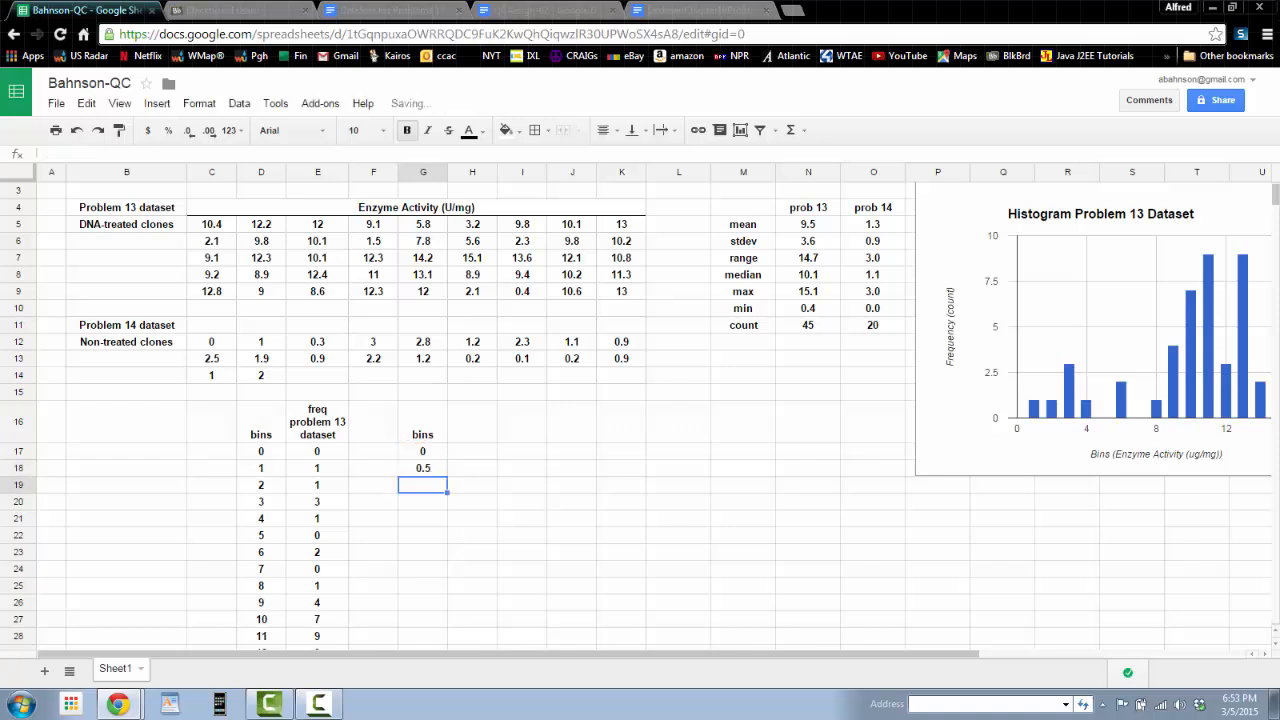
Step: Copy the =G17+.5 formula from G18 down the bins column through G27
{"action": "left_click", "coordinate": [428, 470]}
{"action": "right_click", "coordinate": [434, 474]}
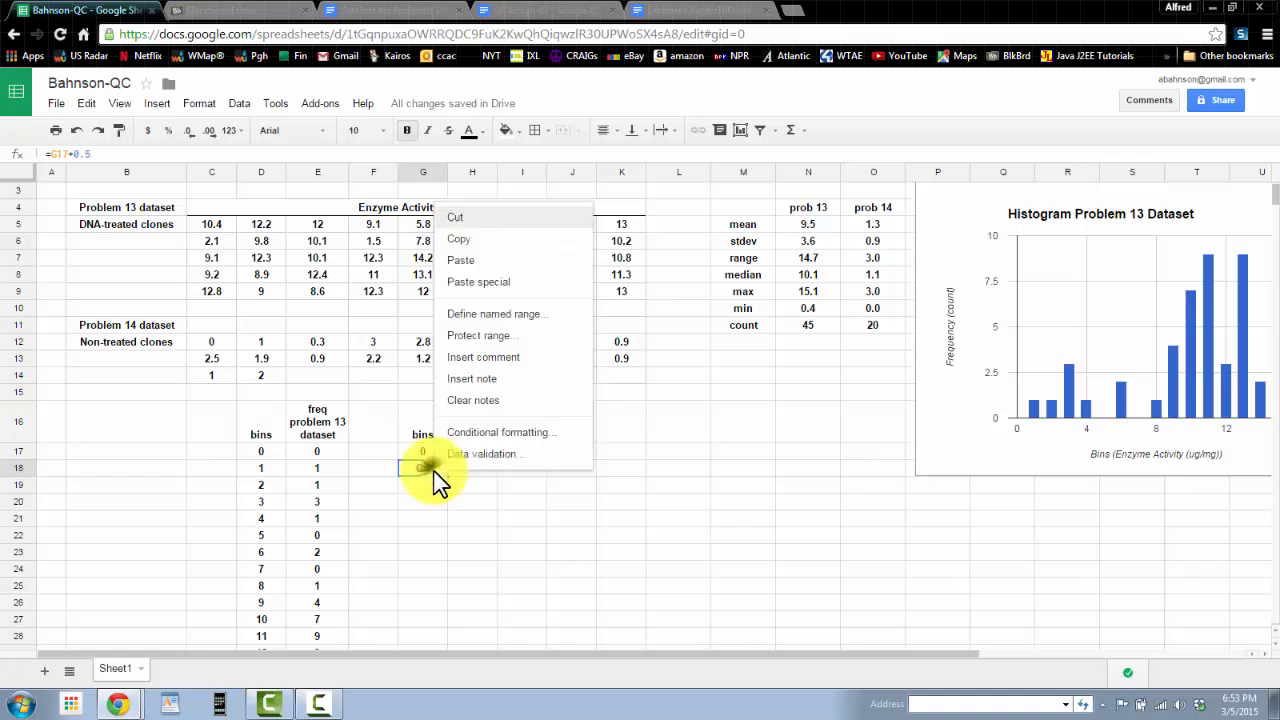
{"action": "left_click", "coordinate": [478, 240]}
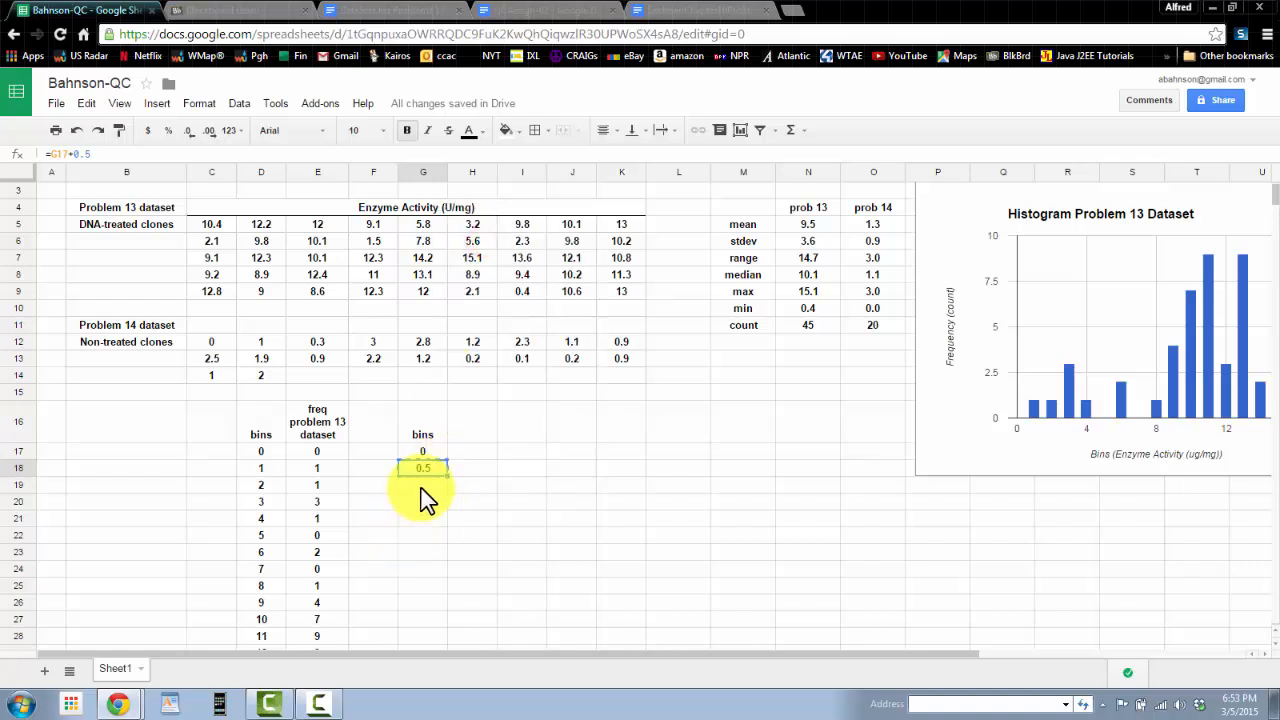
{"action": "left_click_drag", "start_coordinate": [420, 488], "coordinate": [410, 624]}
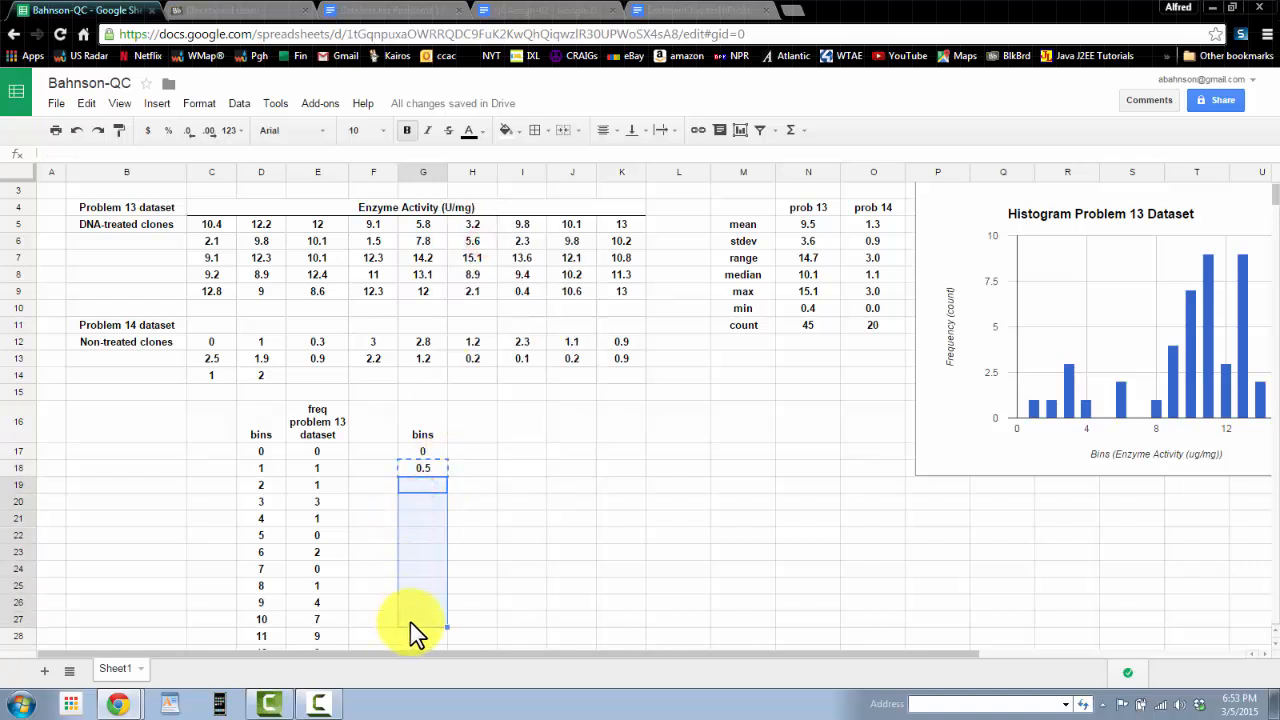
{"action": "right_click", "coordinate": [410, 622]}
{"action": "left_click", "coordinate": [455, 352]}
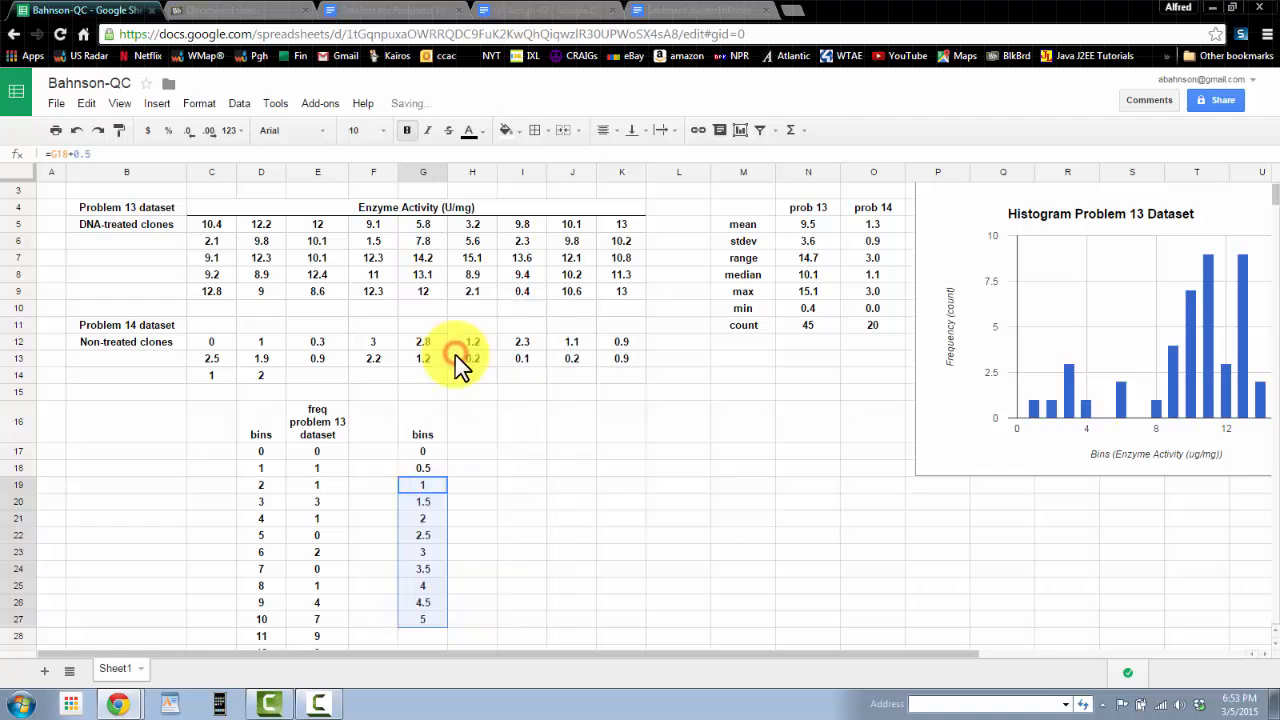
Step: Clear the extra bins in G25:G27 so the bins stop at 3.5
{"action": "left_click", "coordinate": [487, 624]}
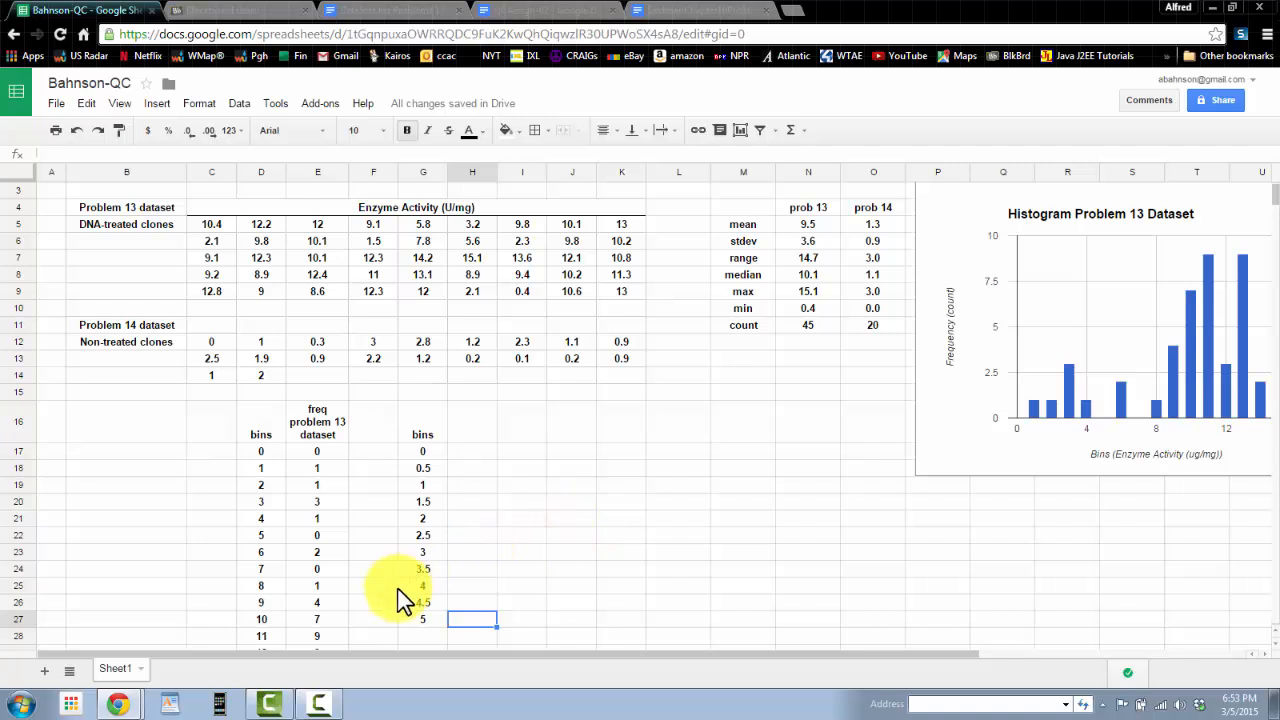
{"action": "left_click_drag", "start_coordinate": [414, 583], "coordinate": [411, 614]}
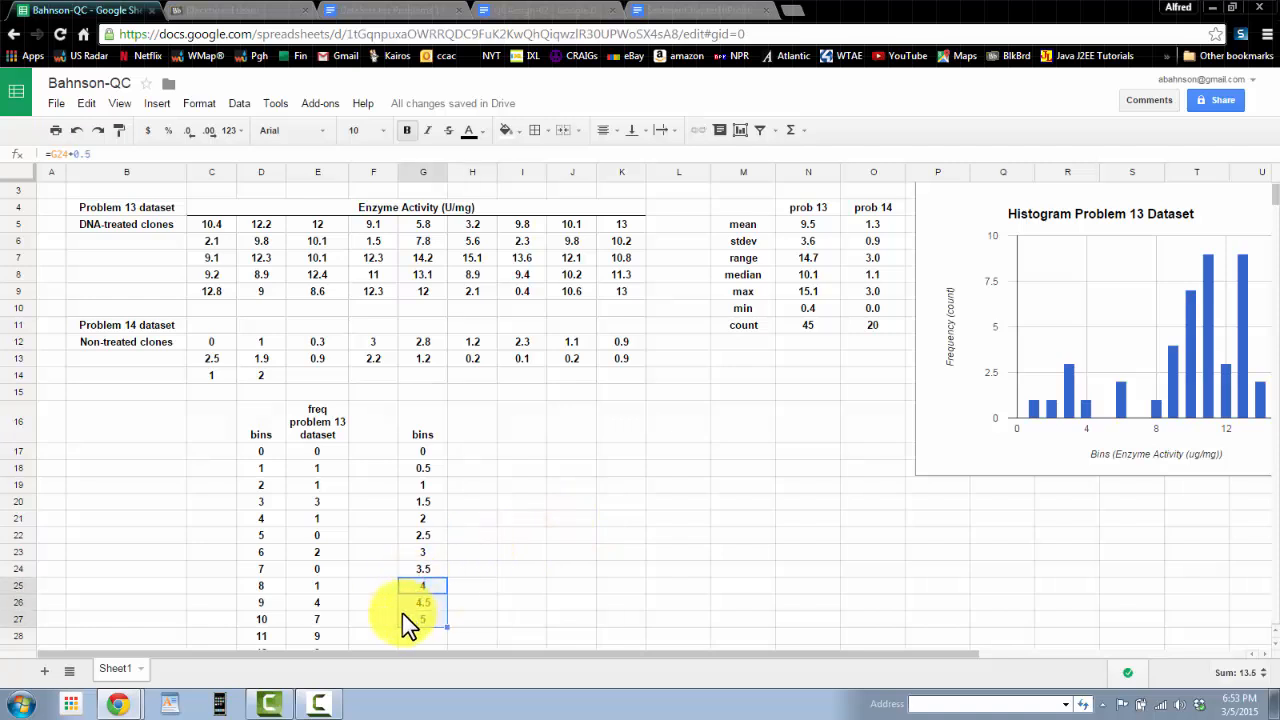
{"action": "key", "text": "Delete"}
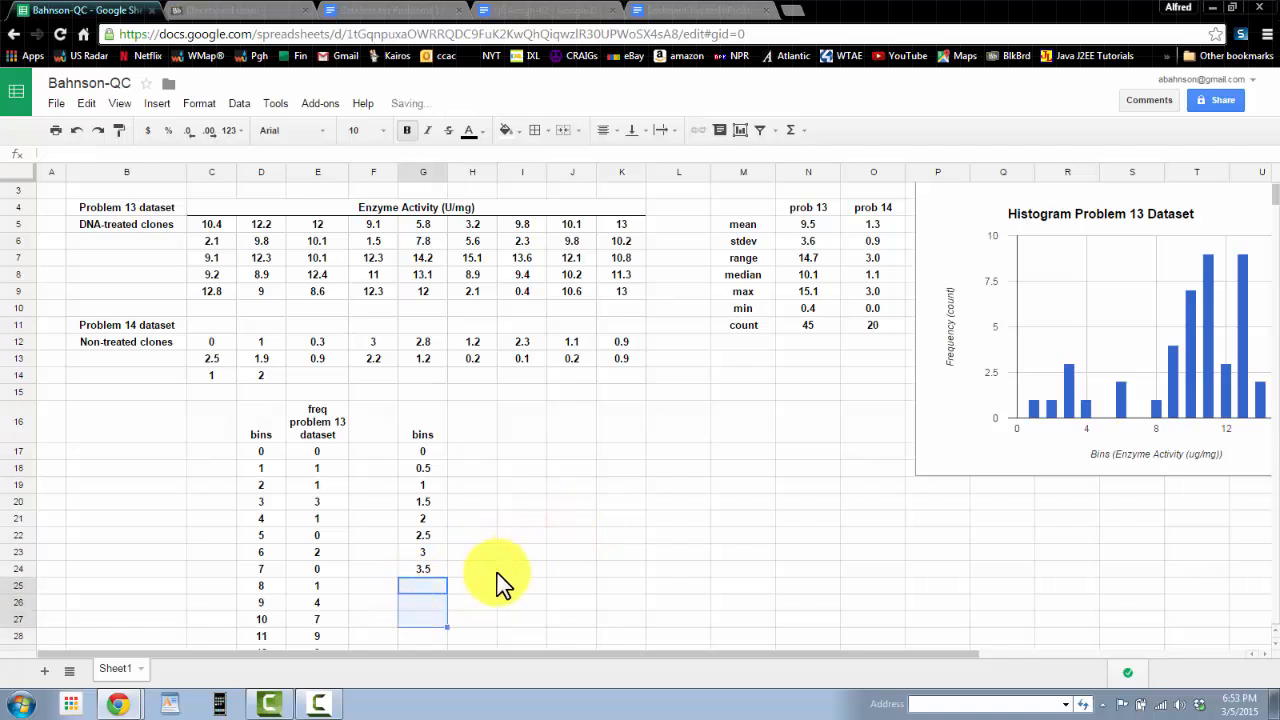
Step: Enter the header freq problem 14 dataset in H16
{"action": "left_click", "coordinate": [499, 570]}
{"action": "left_click", "coordinate": [468, 440]}
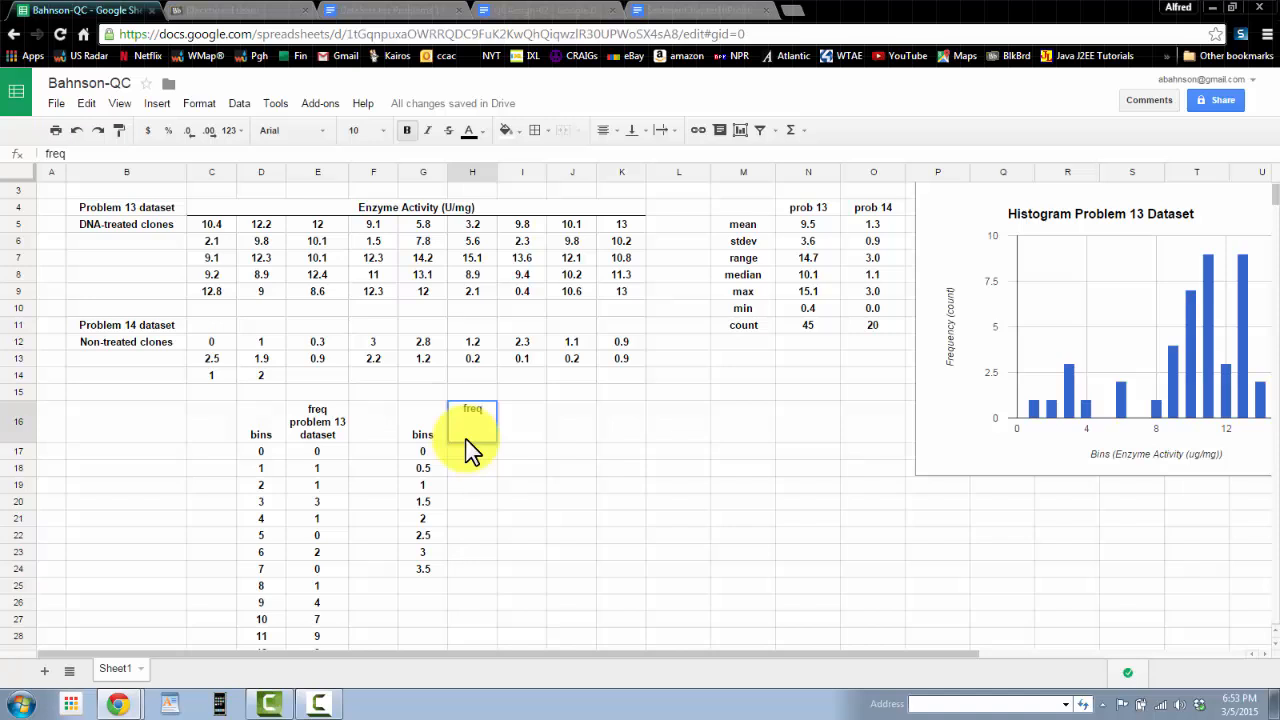
{"action": "type", "text": "freq problem"}
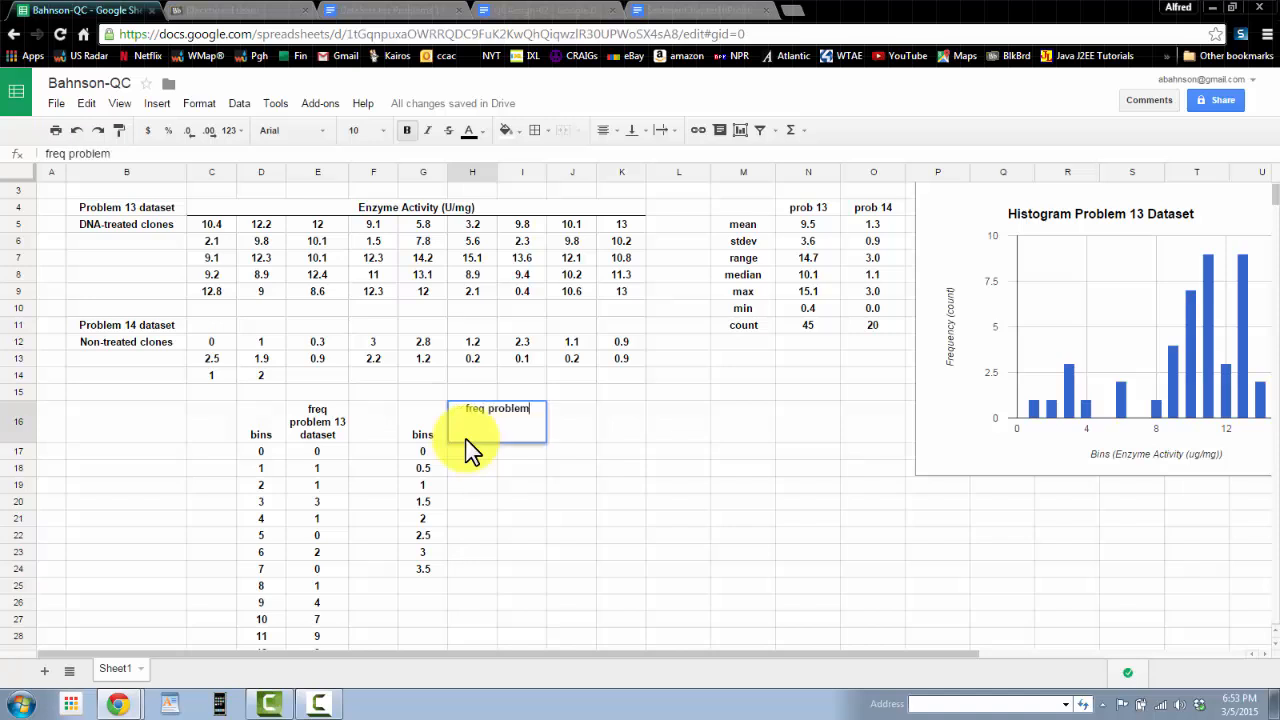
{"action": "type", "text": " 14 data"}
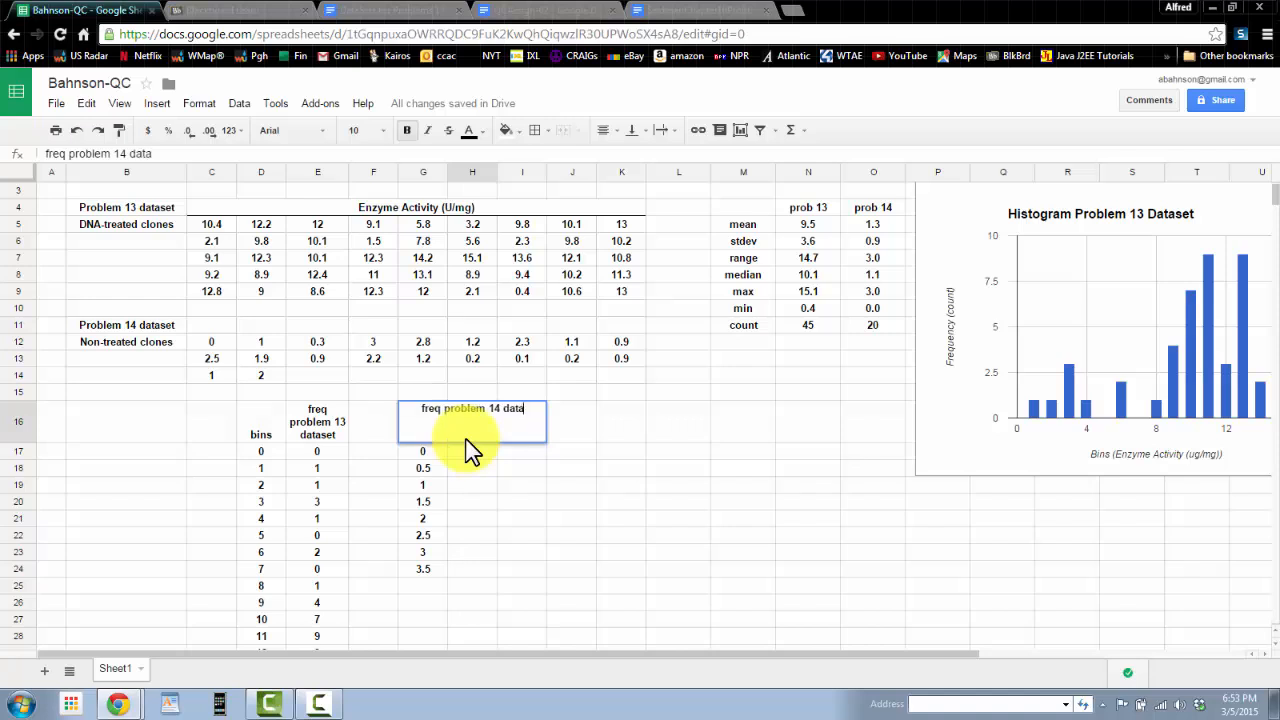
{"action": "type", "text": "set"}
{"action": "key", "text": "Return"}
Step: Set the H16 header to wrap its text
{"action": "left_click", "coordinate": [452, 434]}
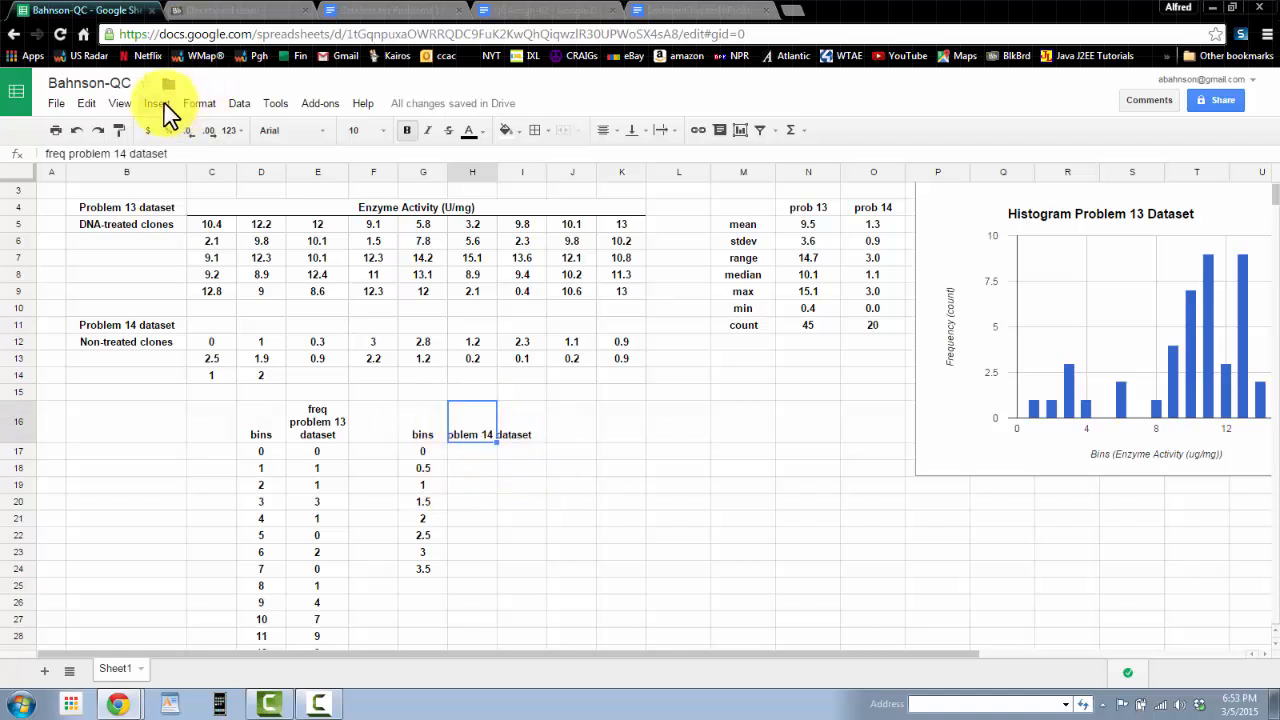
{"action": "left_click", "coordinate": [195, 104]}
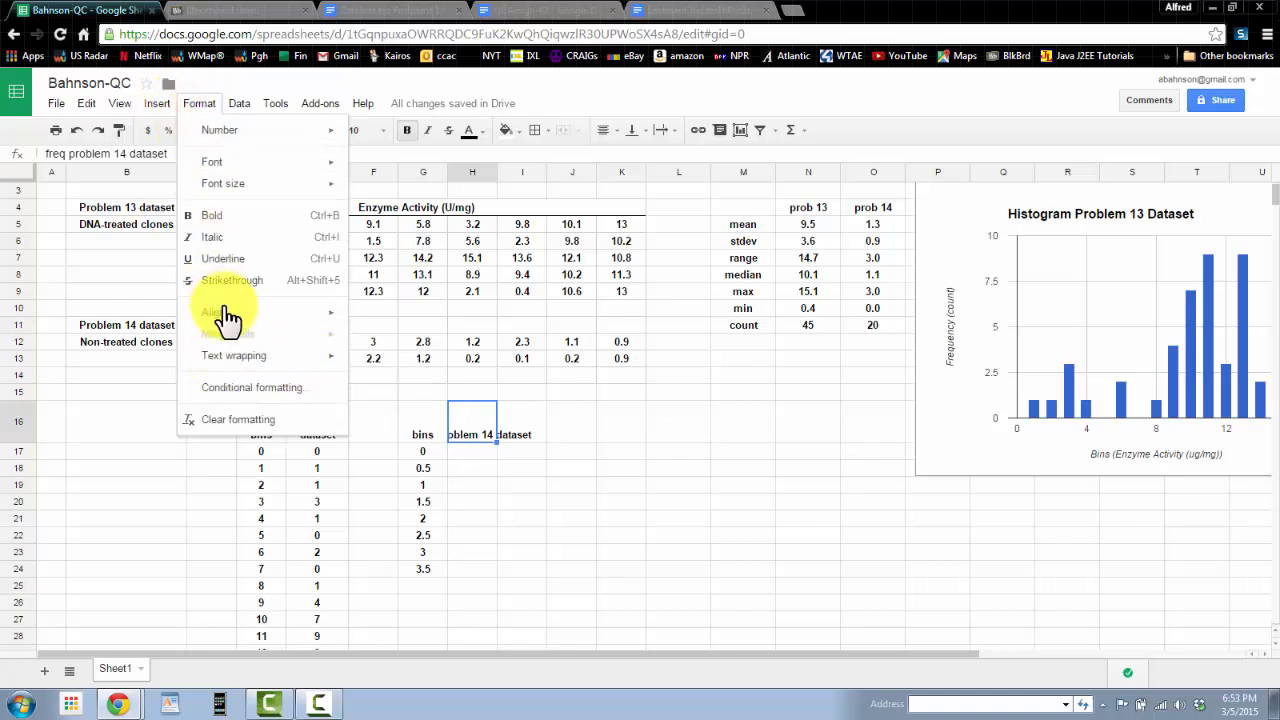
{"action": "mouse_move", "coordinate": [235, 318]}
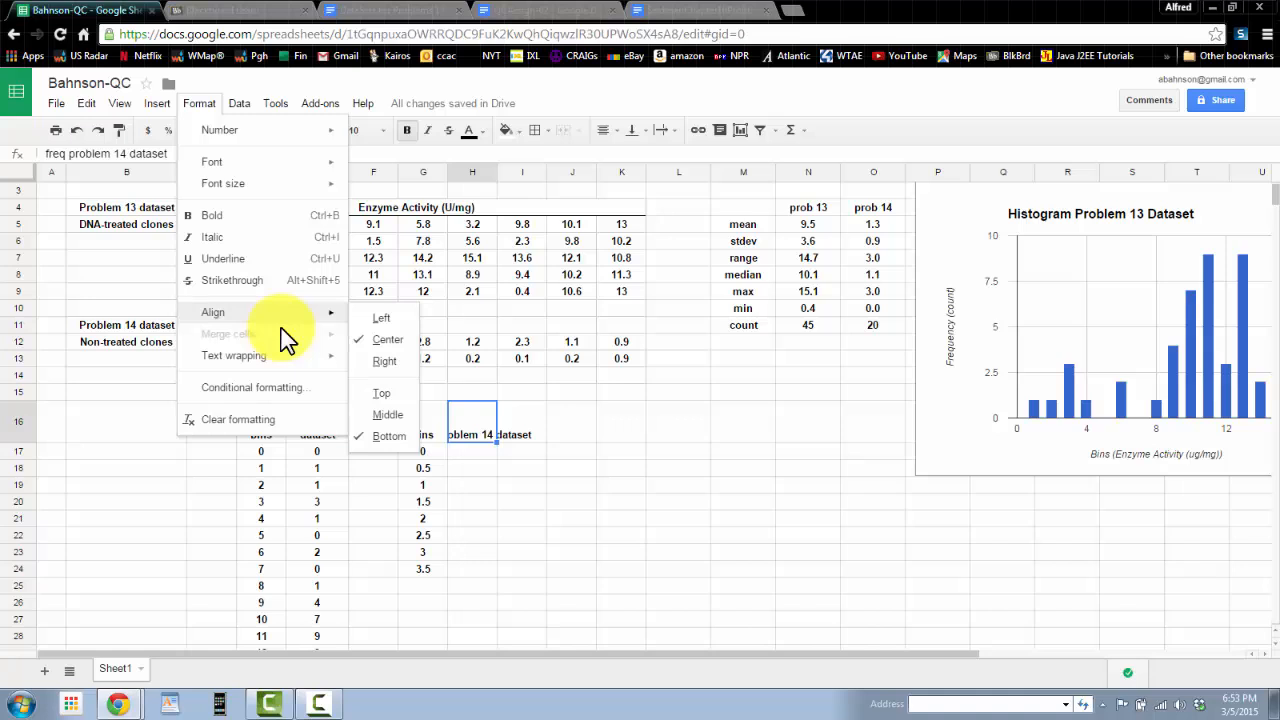
{"action": "mouse_move", "coordinate": [330, 358]}
{"action": "left_click", "coordinate": [385, 395]}
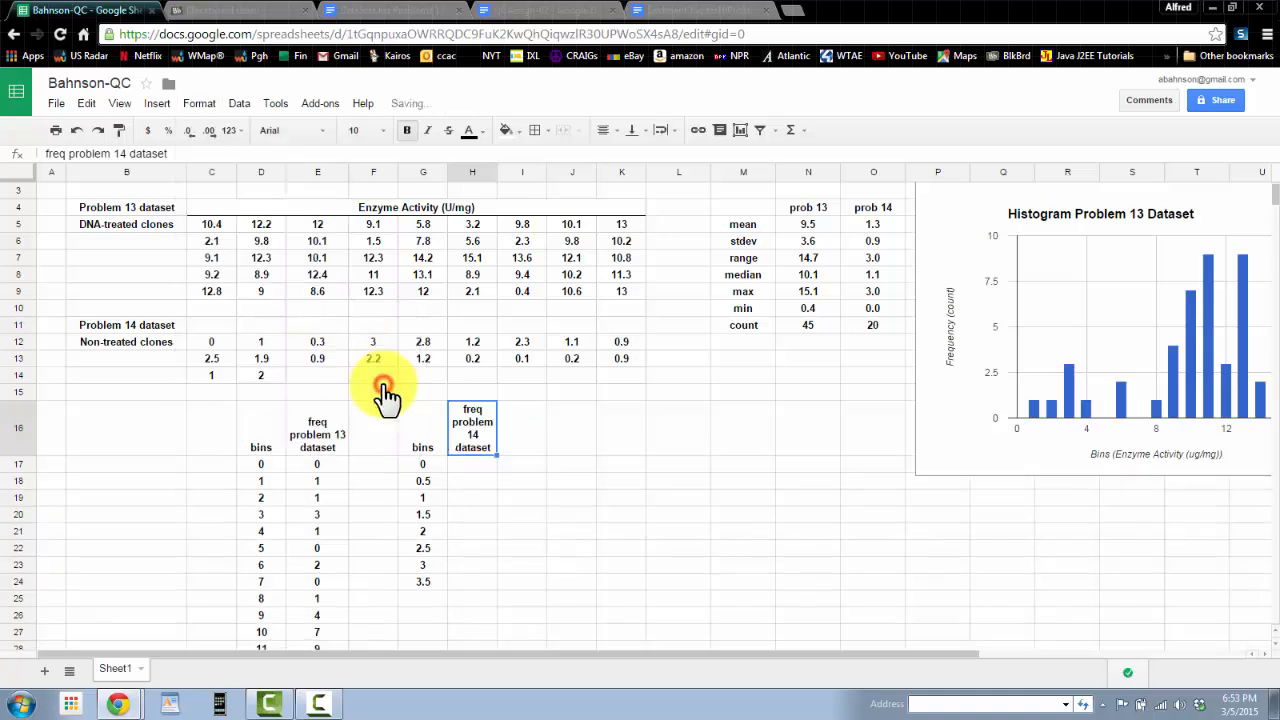
Step: Enter =frequency(C12:K14,G17:G24) in H17 to count the problem 14 data into the bins
{"action": "left_click", "coordinate": [487, 481]}
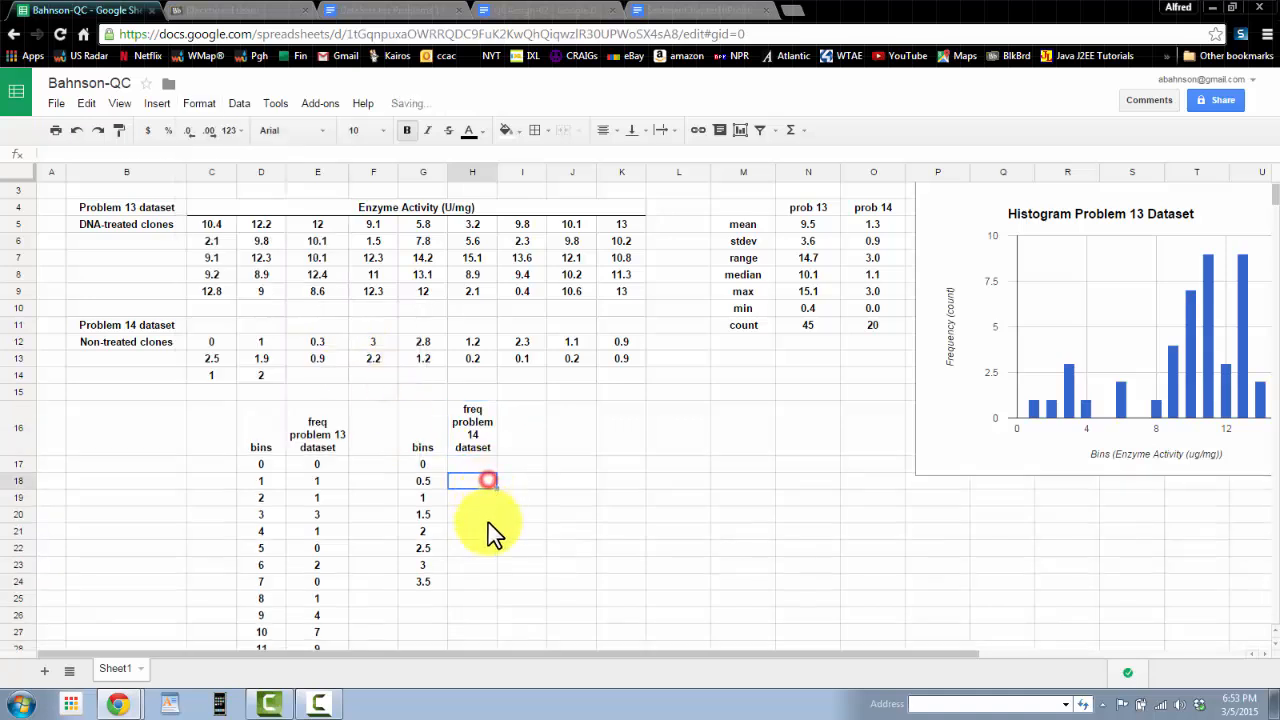
{"action": "left_click", "coordinate": [466, 464]}
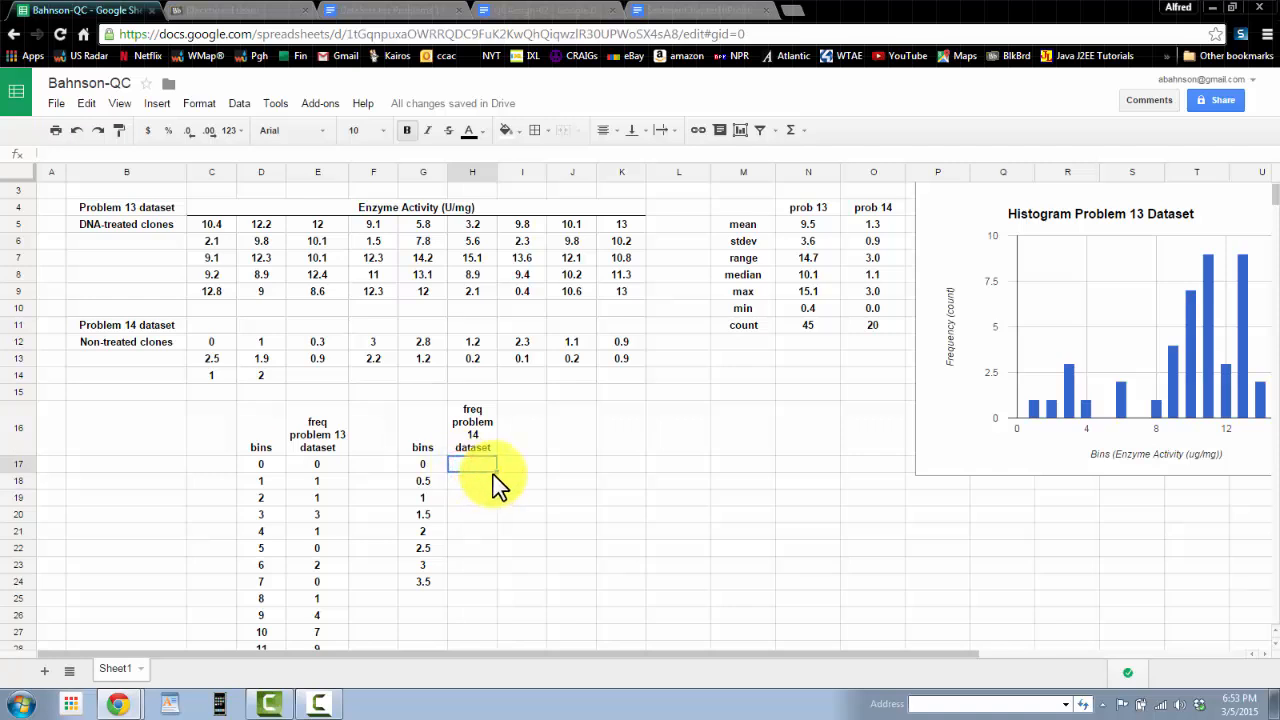
{"action": "type", "text": "=fr"}
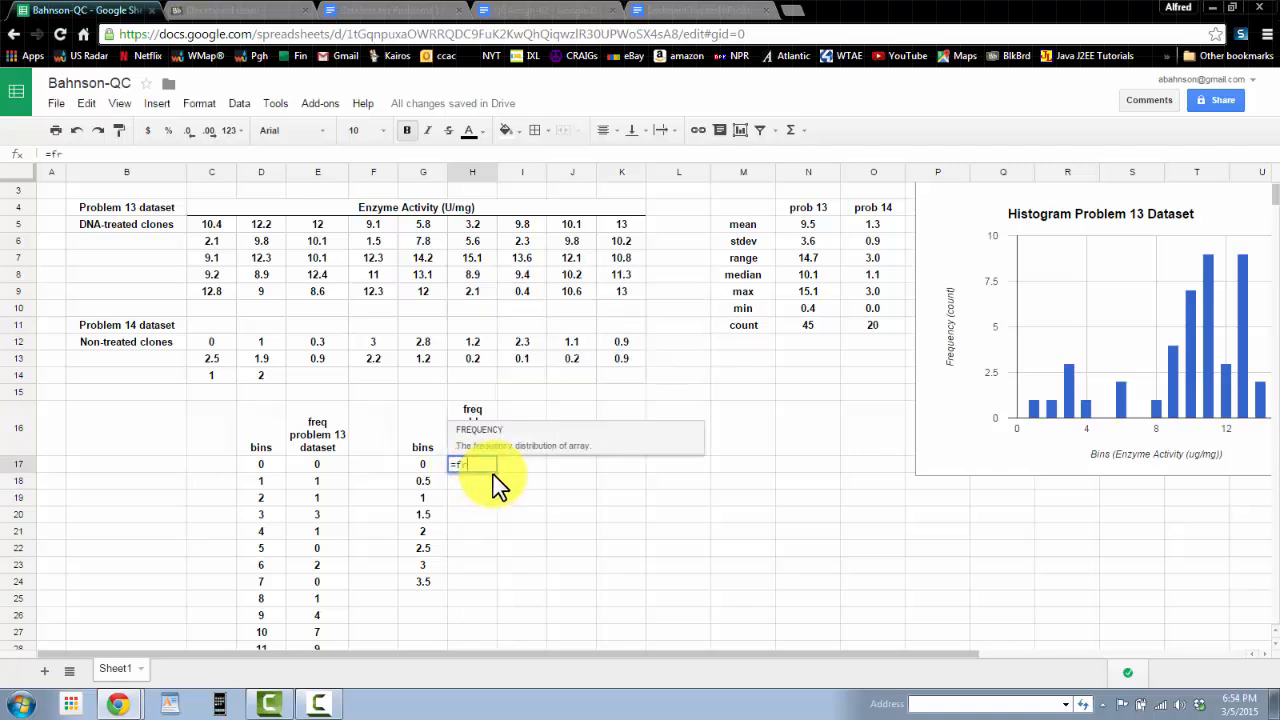
{"action": "type", "text": "equency("}
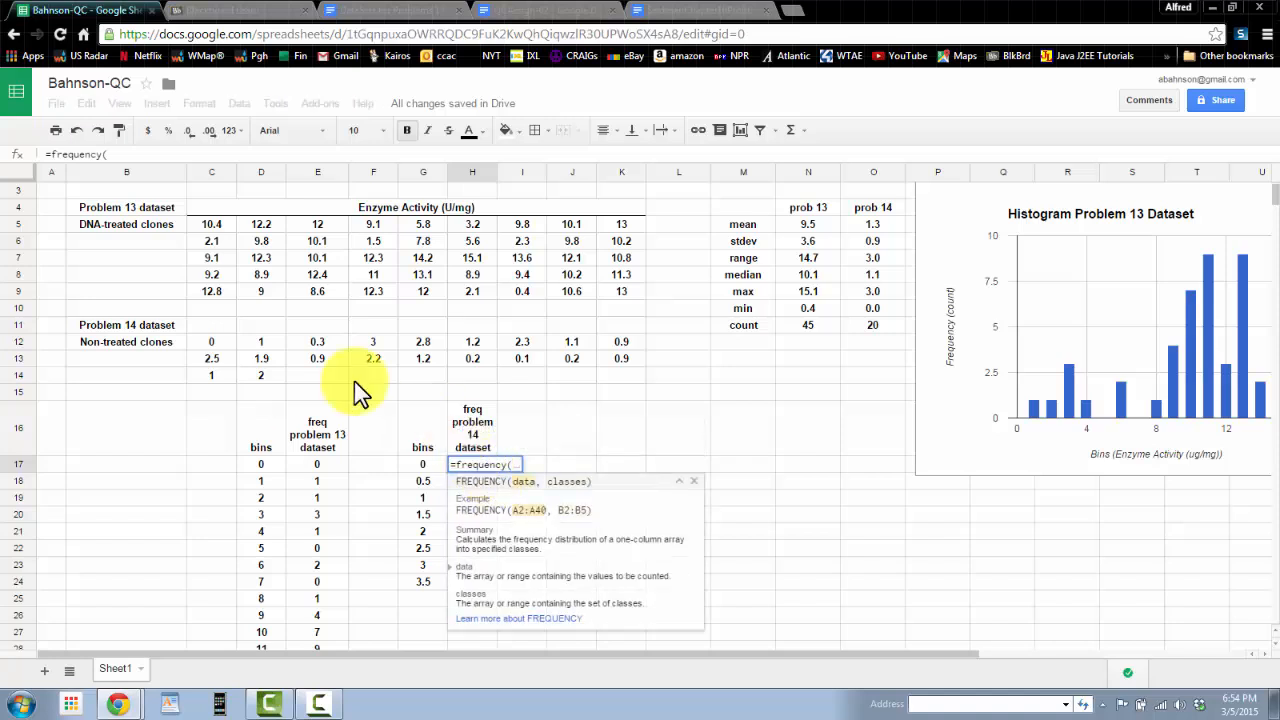
{"action": "left_click_drag", "start_coordinate": [195, 340], "coordinate": [615, 388]}
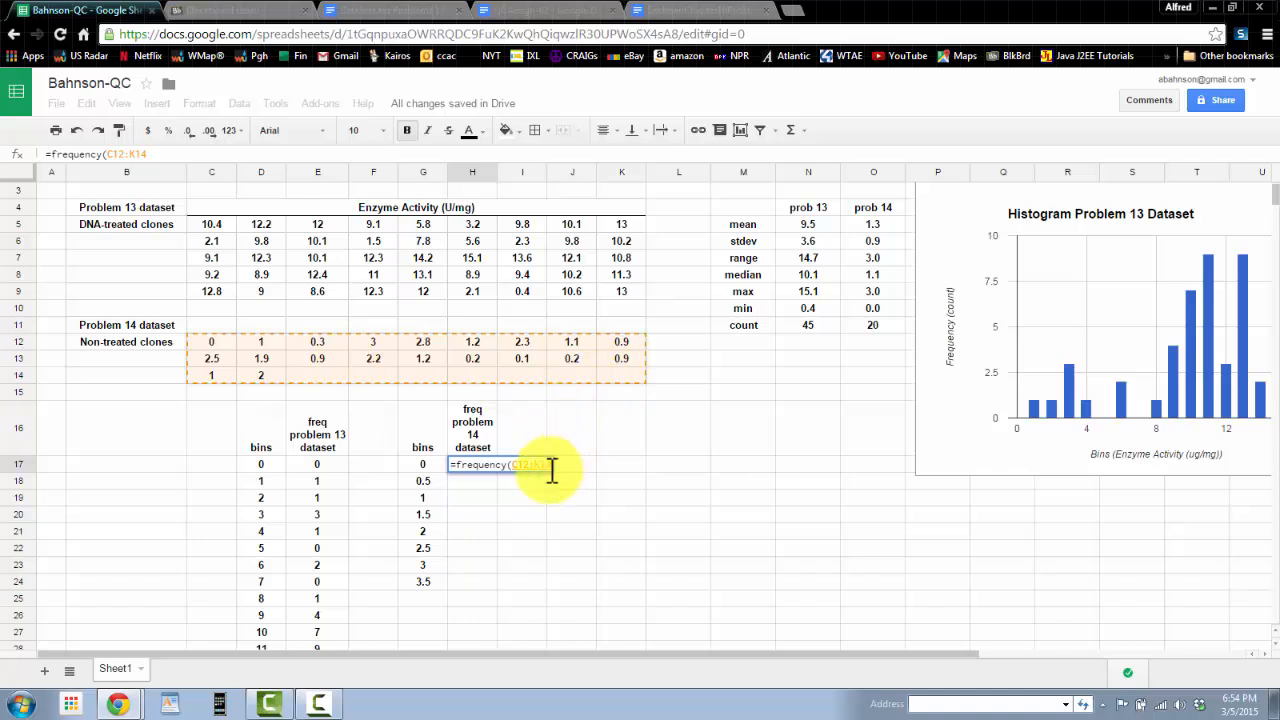
{"action": "type", "text": ","}
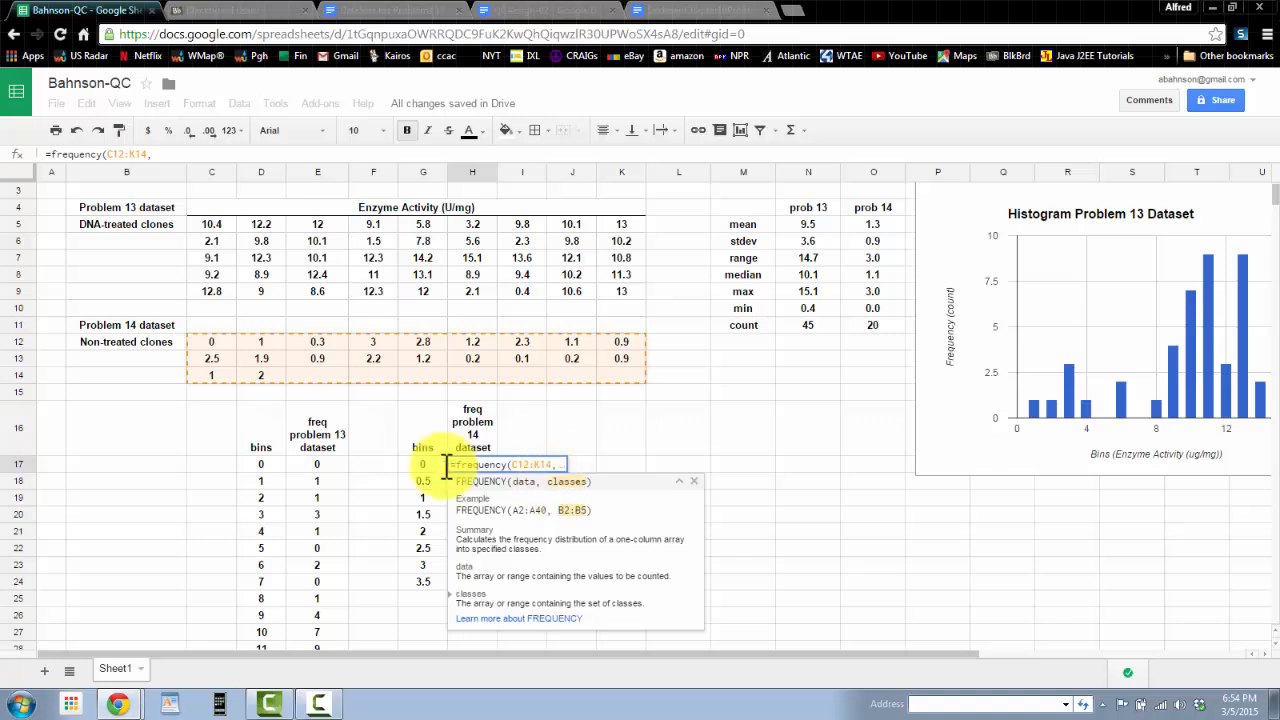
{"action": "left_click", "coordinate": [422, 465]}
{"action": "left_click_drag", "start_coordinate": [418, 478], "coordinate": [419, 582]}
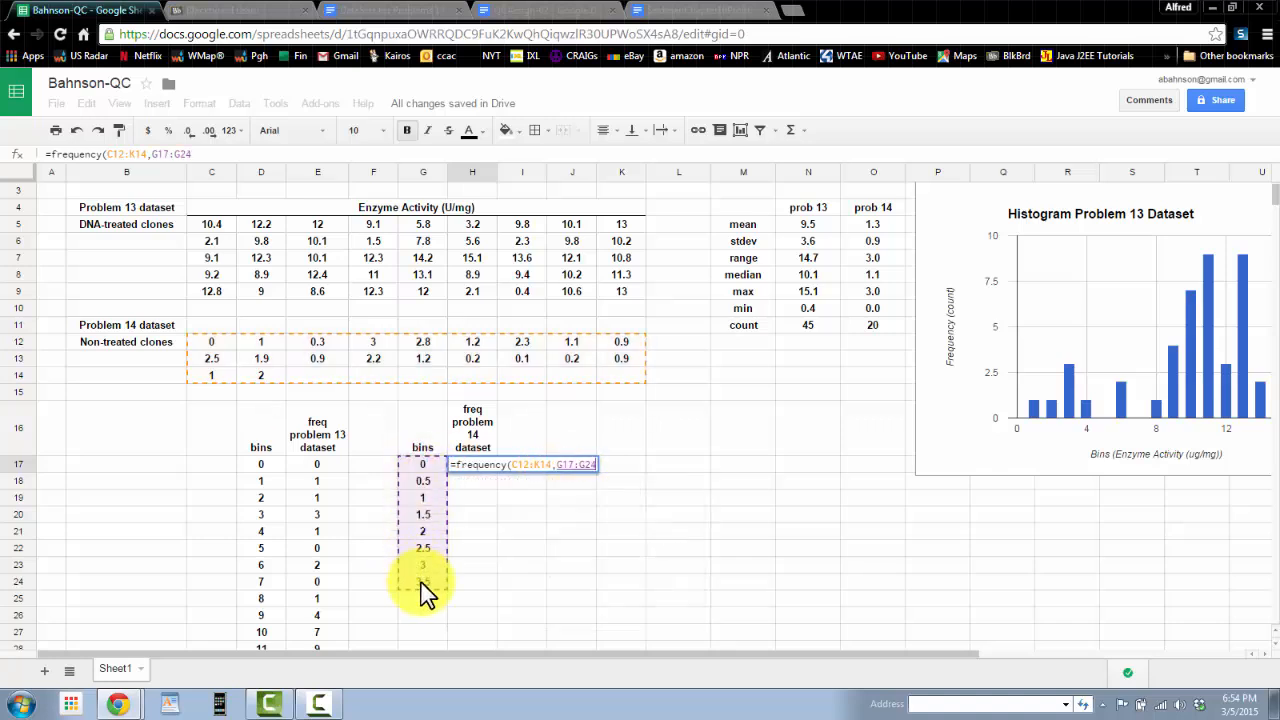
{"action": "key", "text": "Return"}
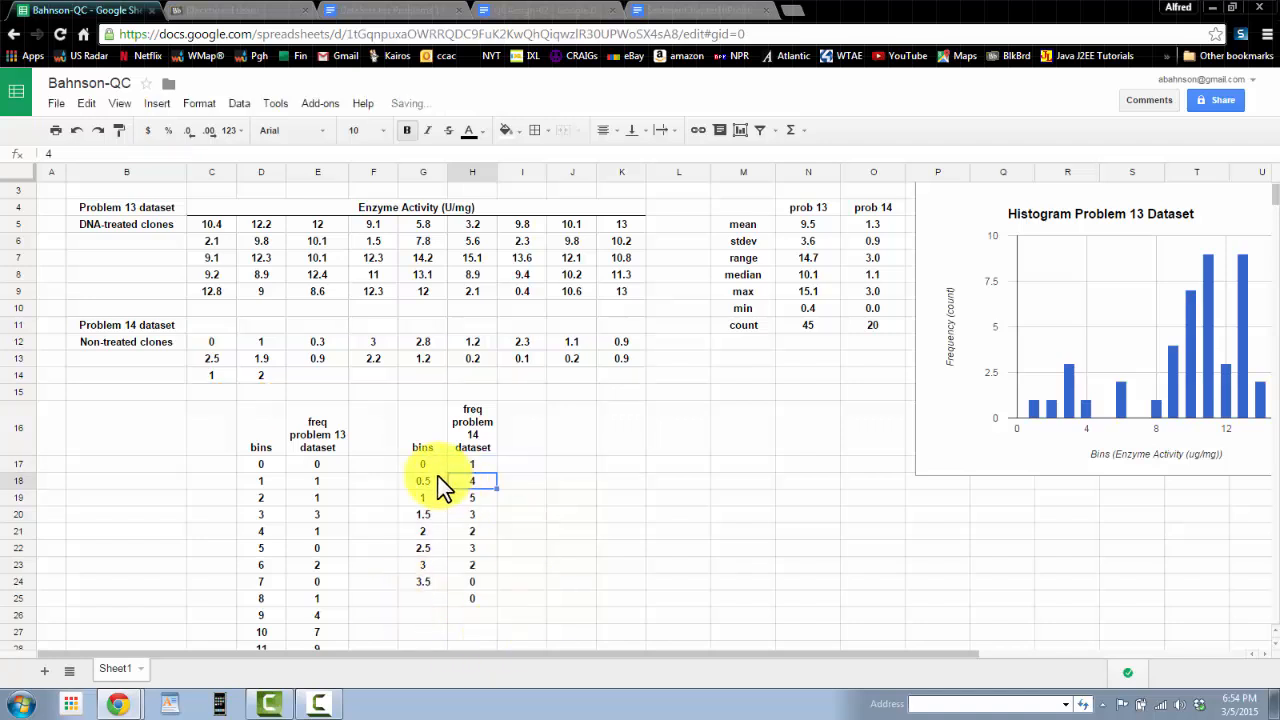
Step: Review the frequency counts in column H against the bins and the problem 14 data
{"action": "left_click", "coordinate": [481, 481]}
{"action": "left_click", "coordinate": [514, 600]}
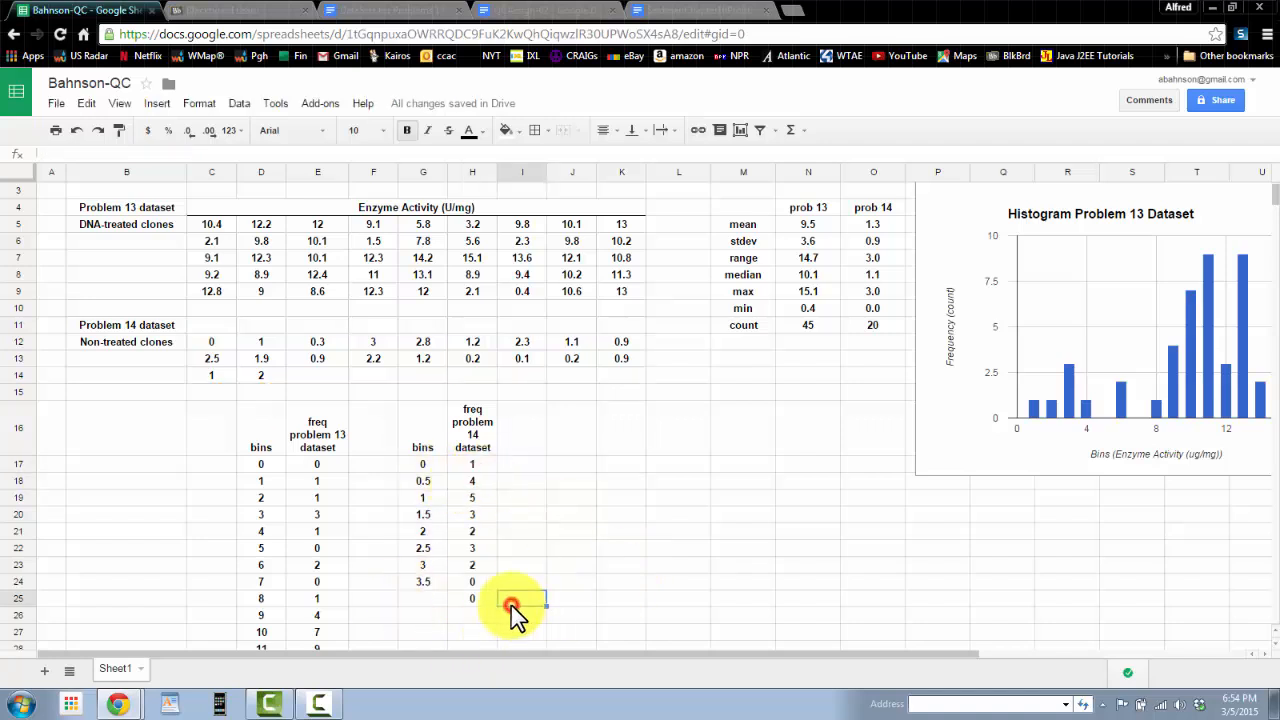
{"action": "left_click", "coordinate": [474, 481]}
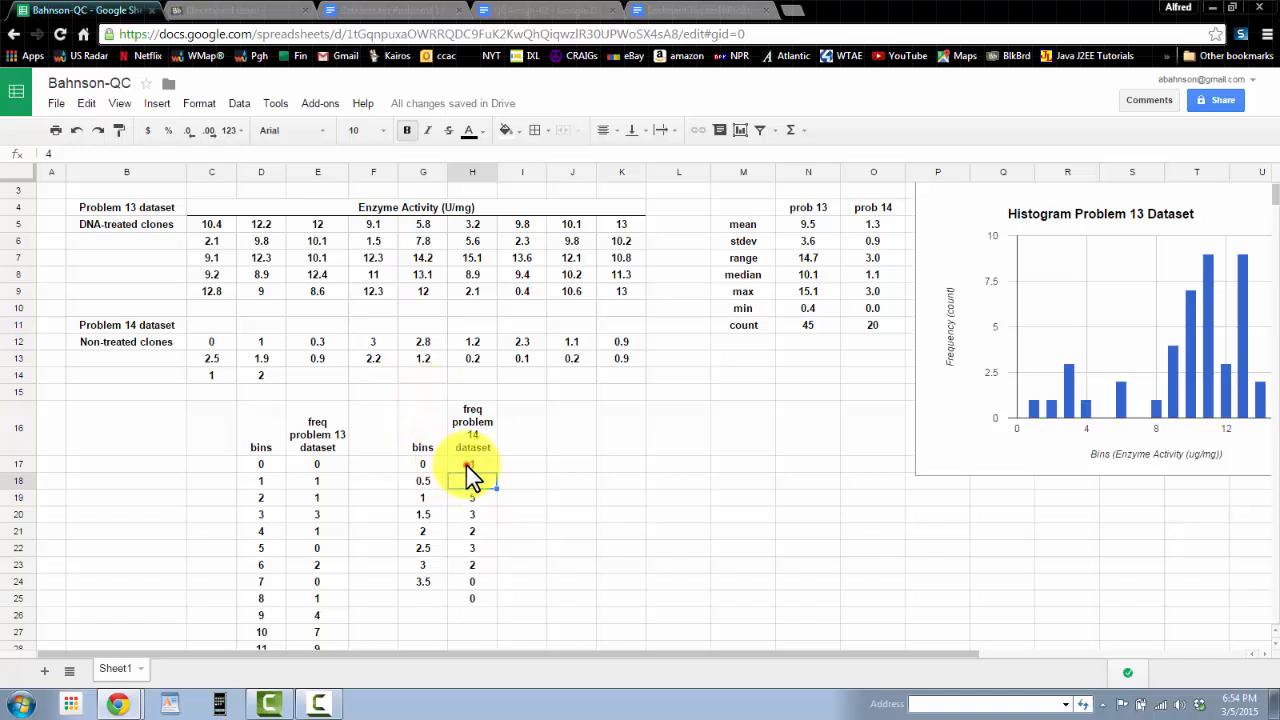
{"action": "left_click", "coordinate": [466, 465]}
{"action": "left_click", "coordinate": [208, 342]}
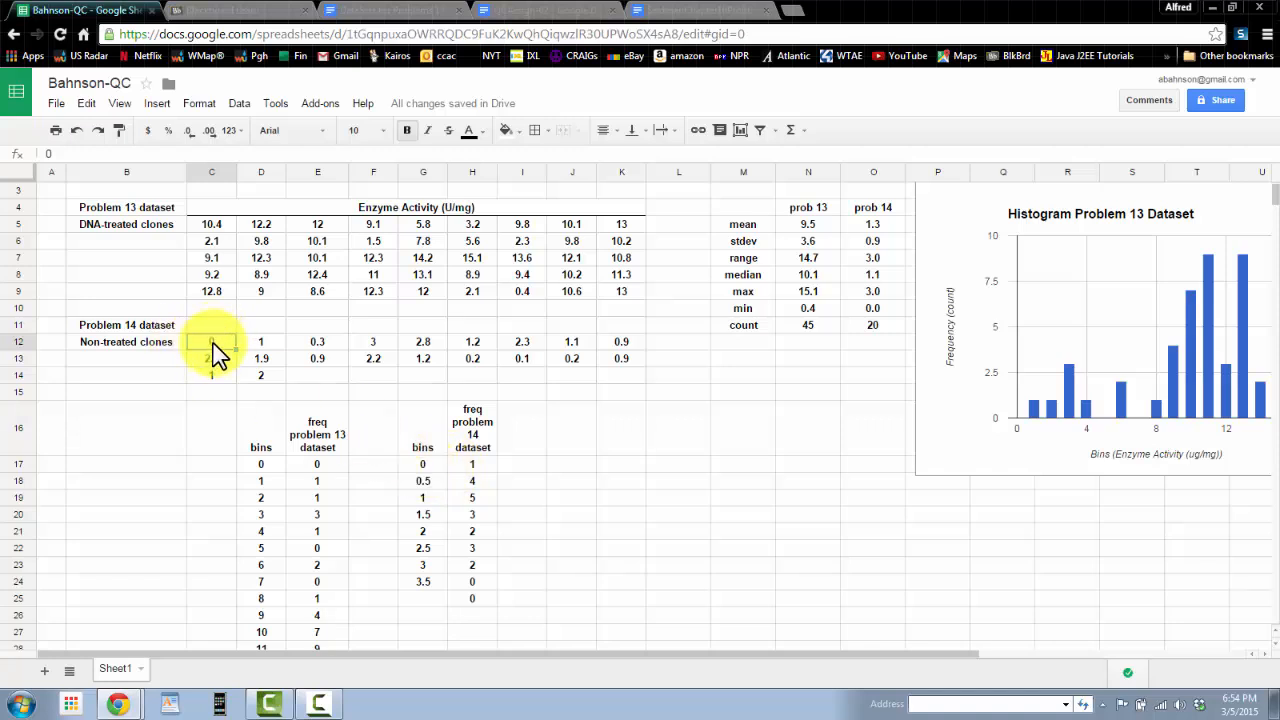
{"action": "left_click", "coordinate": [422, 467]}
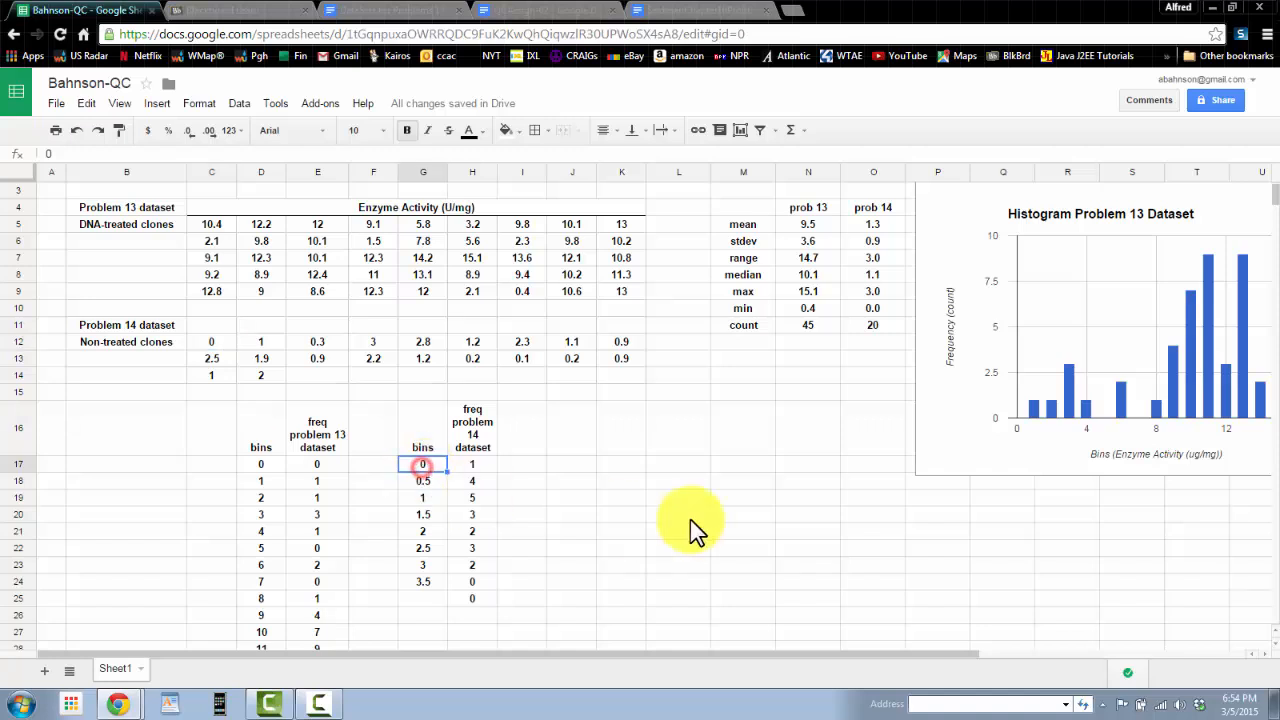
{"action": "left_click", "coordinate": [586, 530]}
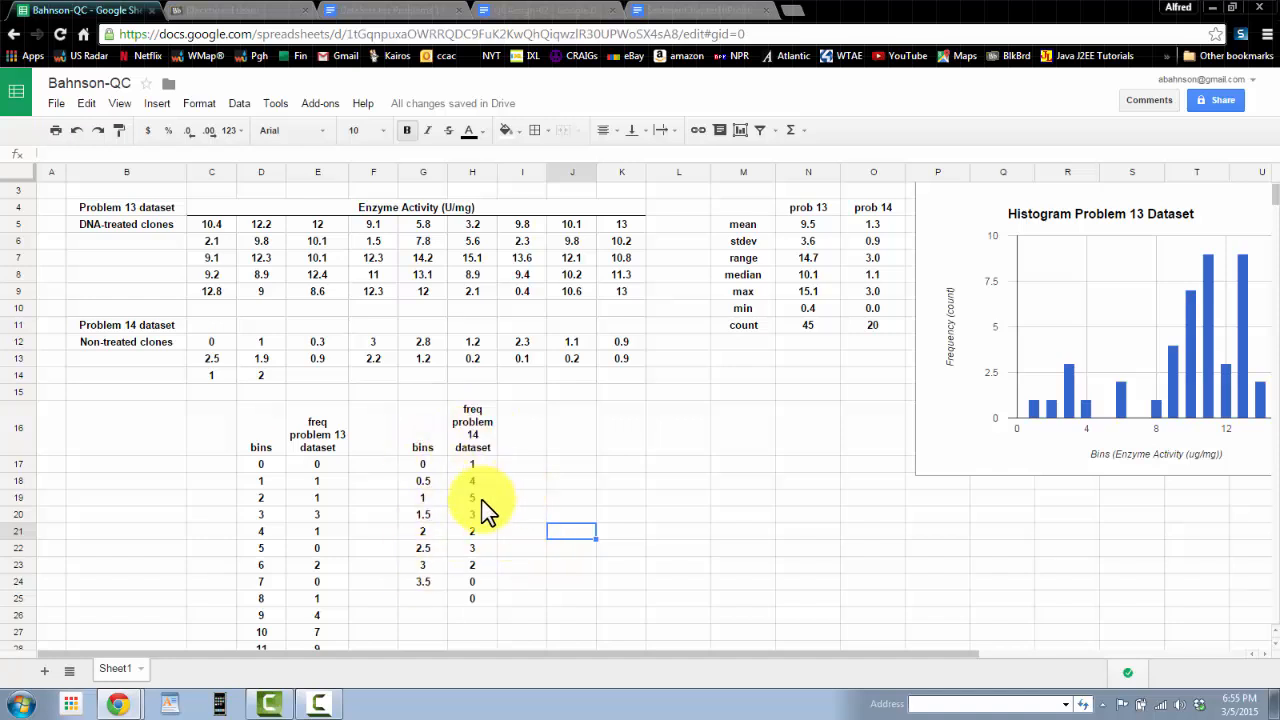
Step: Insert a column chart from G16:H24, using row 16 as headers and column G as labels
{"action": "left_click_drag", "start_coordinate": [430, 440], "coordinate": [471, 593]}
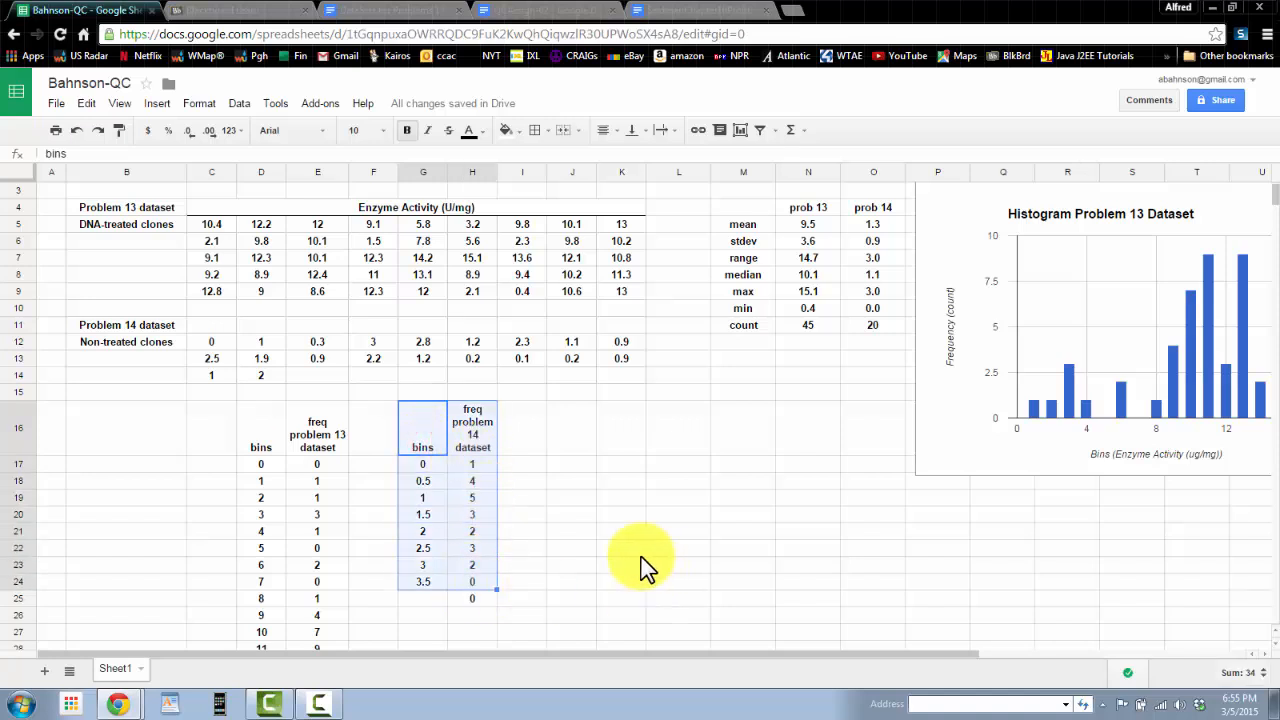
{"action": "left_click", "coordinate": [157, 103]}
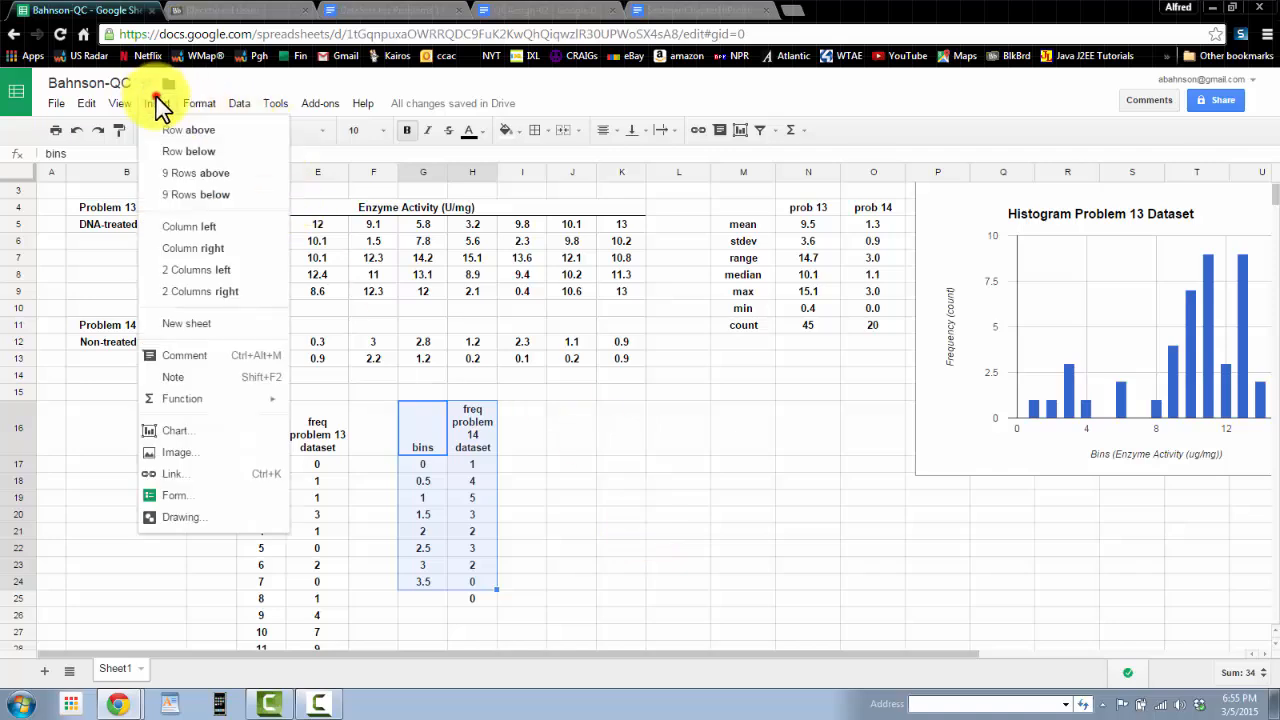
{"action": "left_click", "coordinate": [190, 432]}
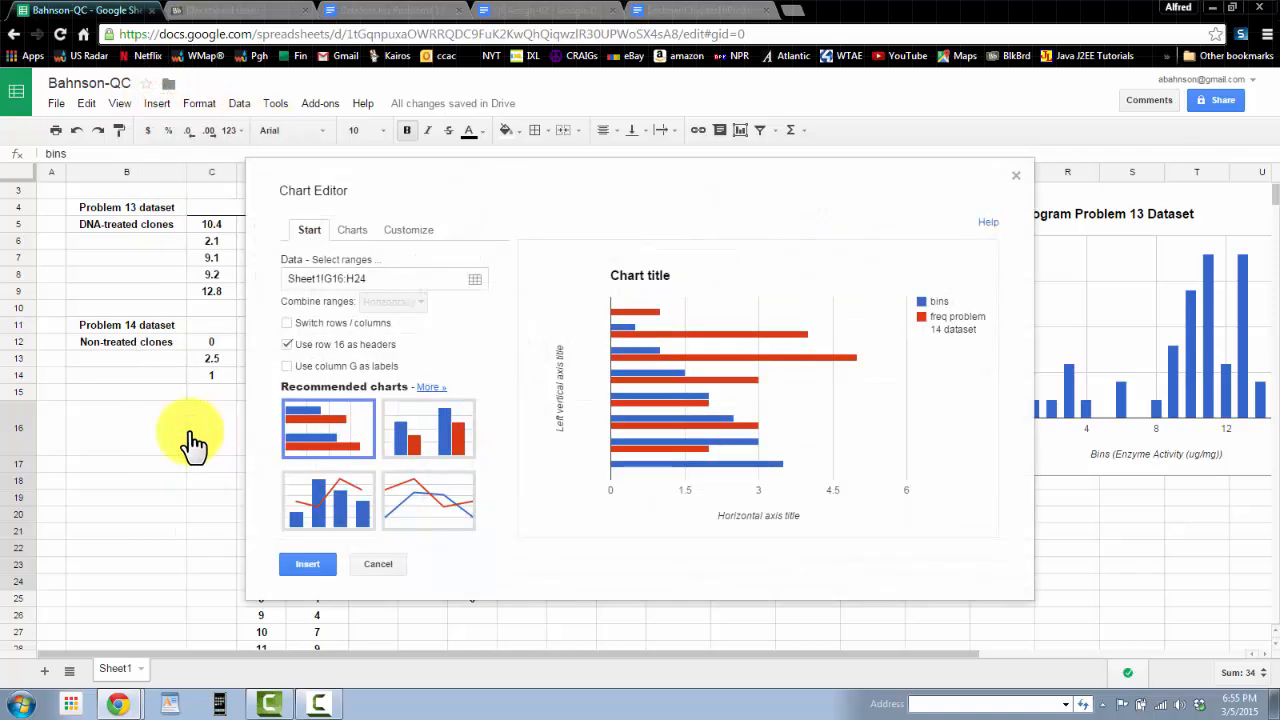
{"action": "left_click", "coordinate": [289, 368]}
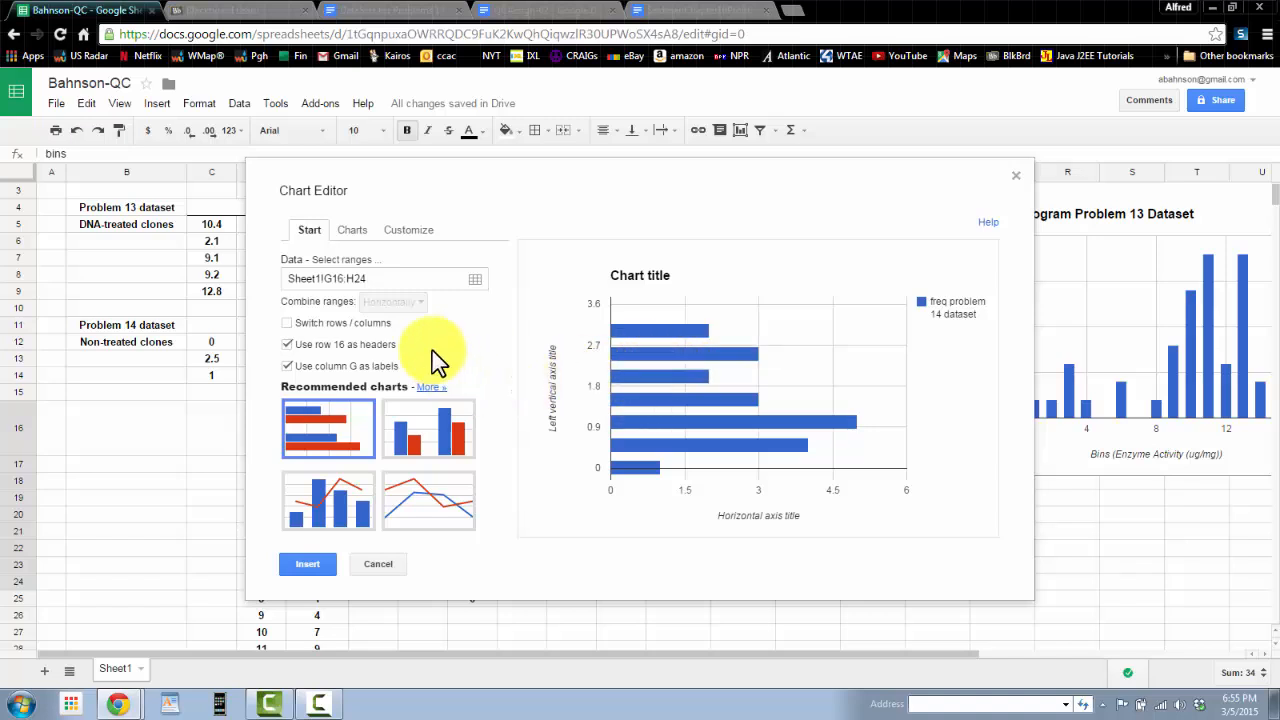
{"action": "left_click", "coordinate": [355, 232]}
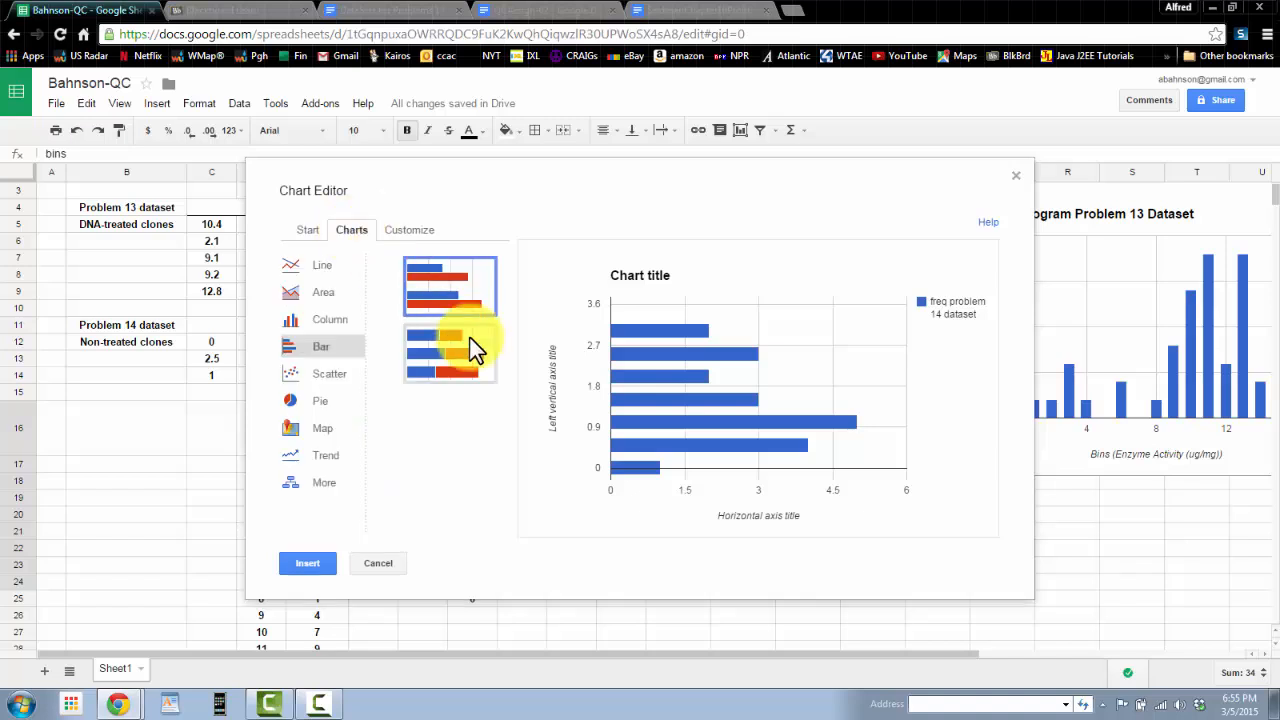
{"action": "left_click", "coordinate": [330, 325]}
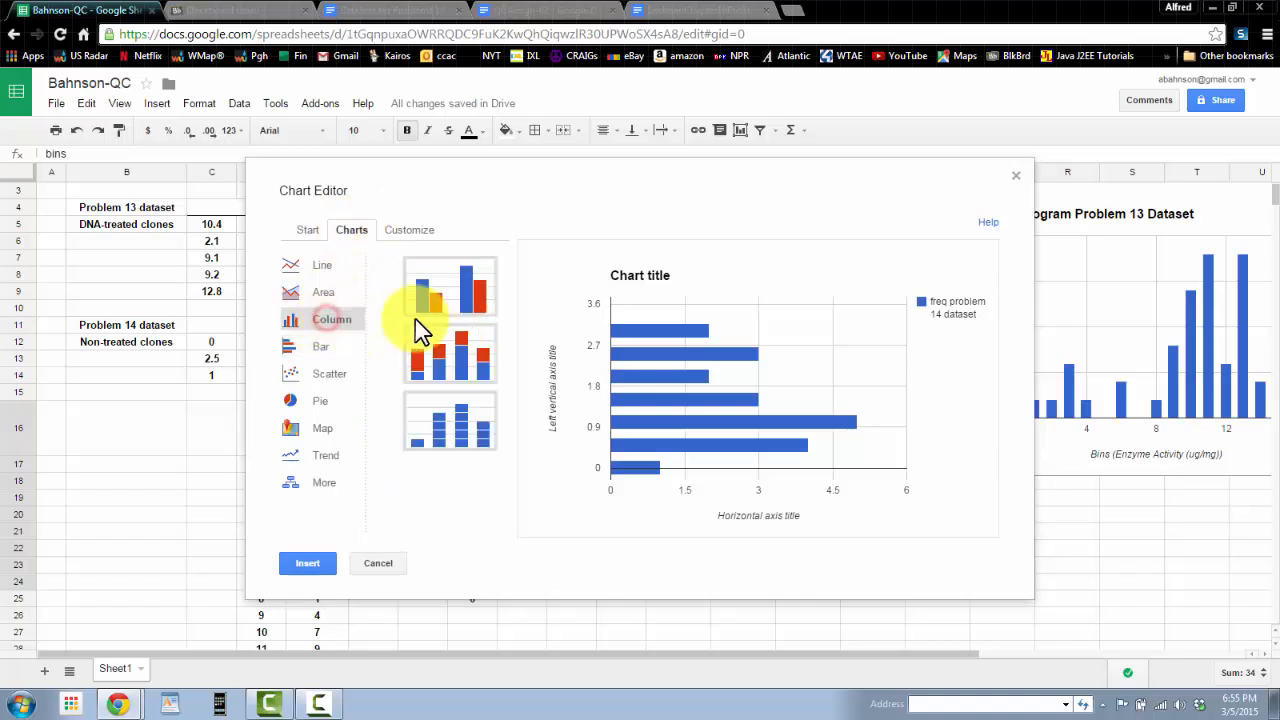
{"action": "left_click", "coordinate": [438, 314]}
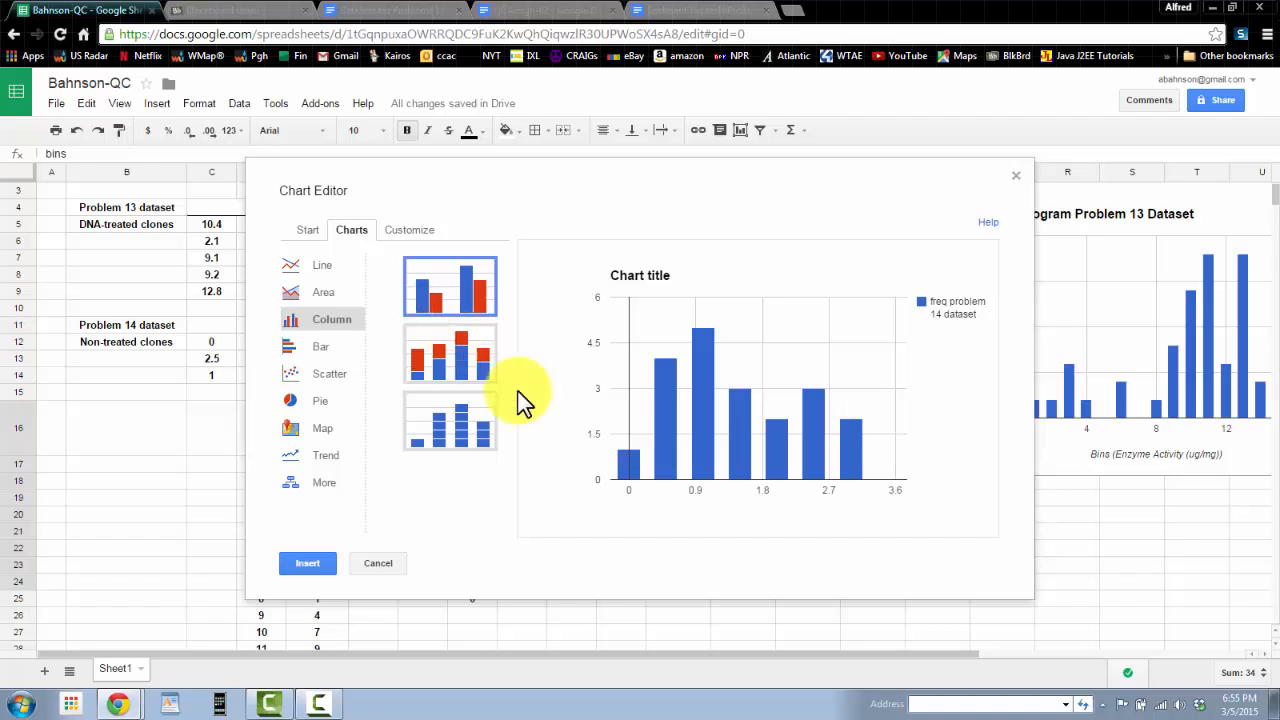
{"action": "left_click", "coordinate": [312, 566]}
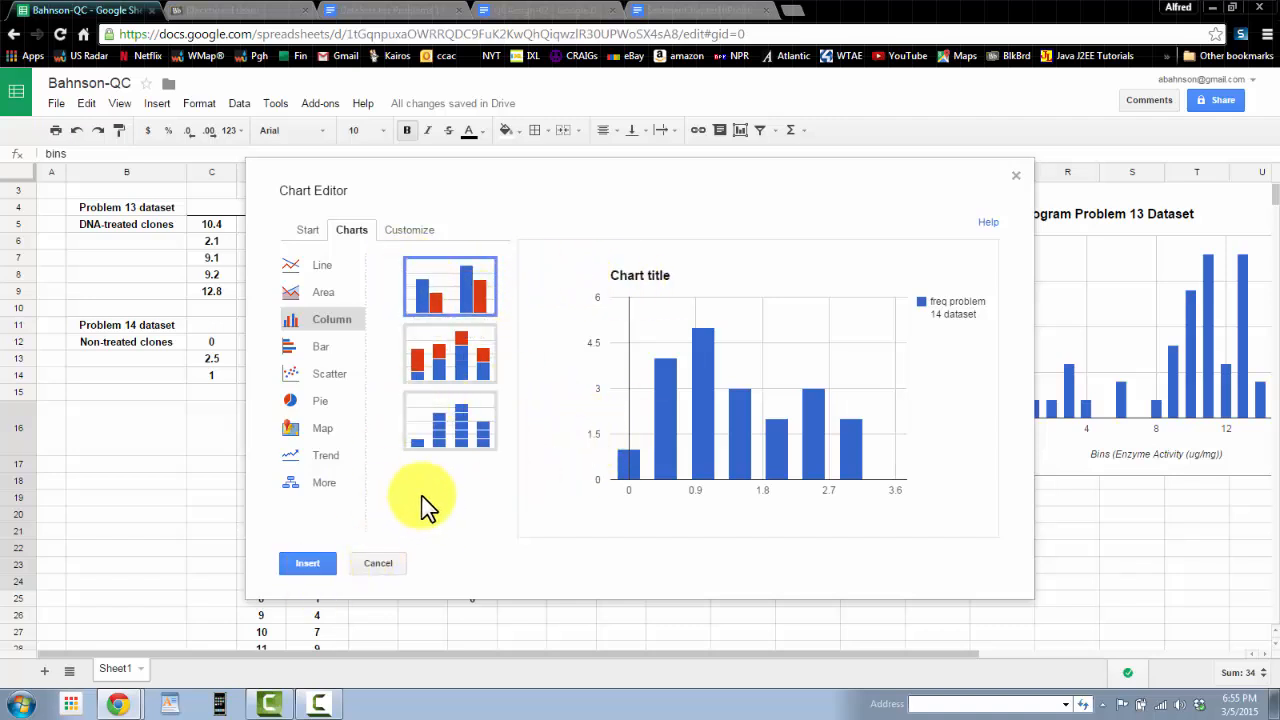
Step: Title the problem 14 chart "Histogram Problem 14 Dataset" in the chart editor's customization options
{"action": "left_click", "coordinate": [405, 229]}
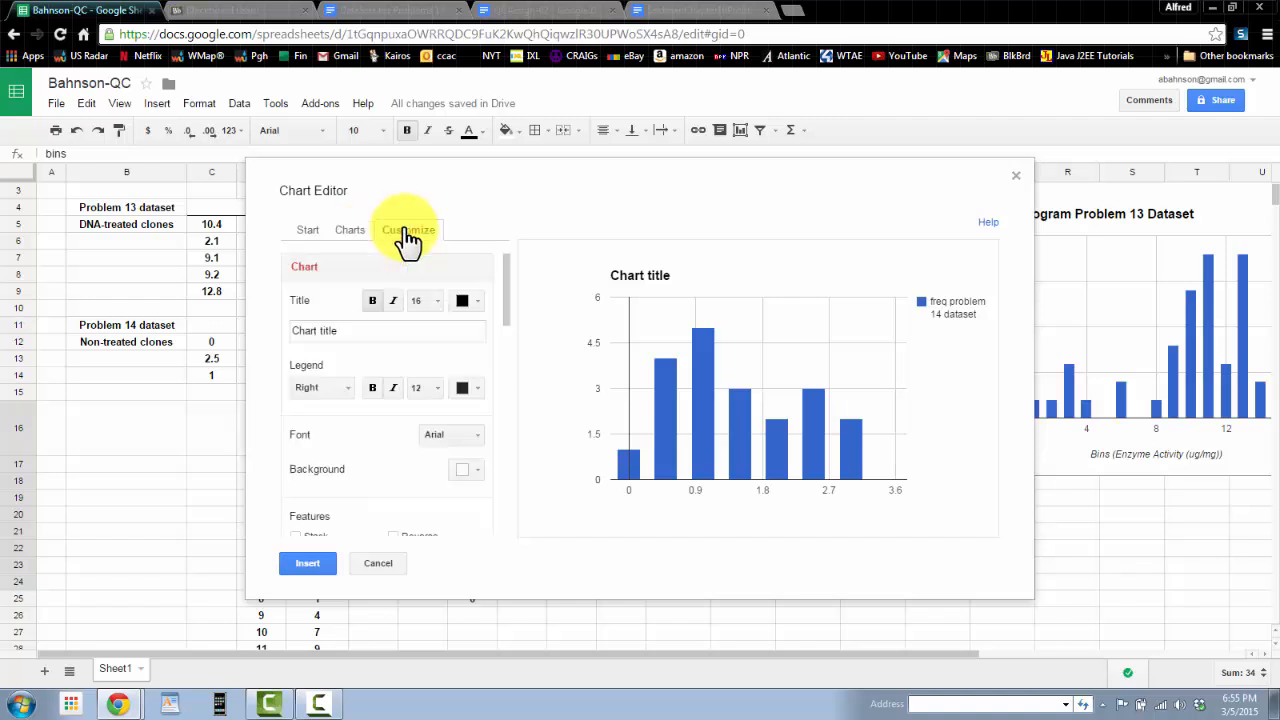
{"action": "left_click", "coordinate": [345, 331]}
{"action": "left_click_drag", "start_coordinate": [335, 331], "coordinate": [257, 331]}
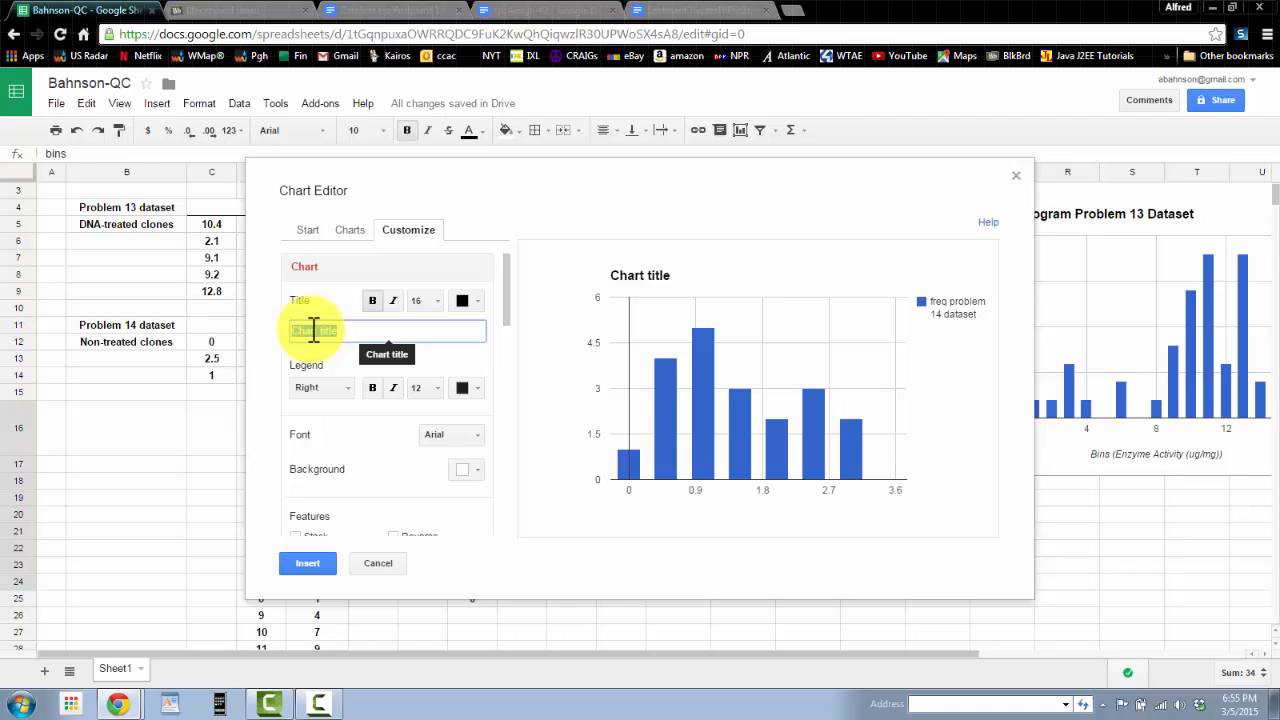
{"action": "type", "text": "Histogram Problem 14 Dataset"}
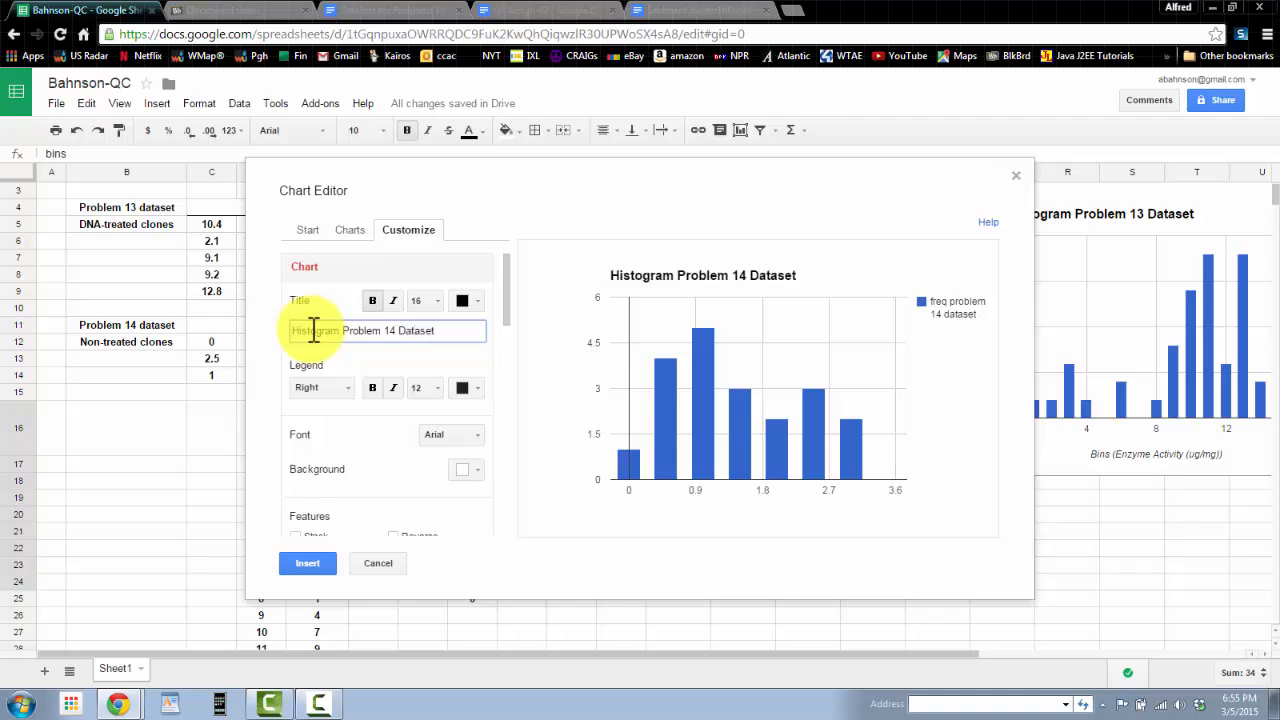
Step: Set the horizontal axis title to "Bins Enzyme Activity (ug/mg)"
{"action": "scroll", "coordinate": [340, 440], "scroll_direction": "down", "scroll_amount": 1}
{"action": "scroll", "coordinate": [340, 440], "scroll_direction": "down", "scroll_amount": 1}
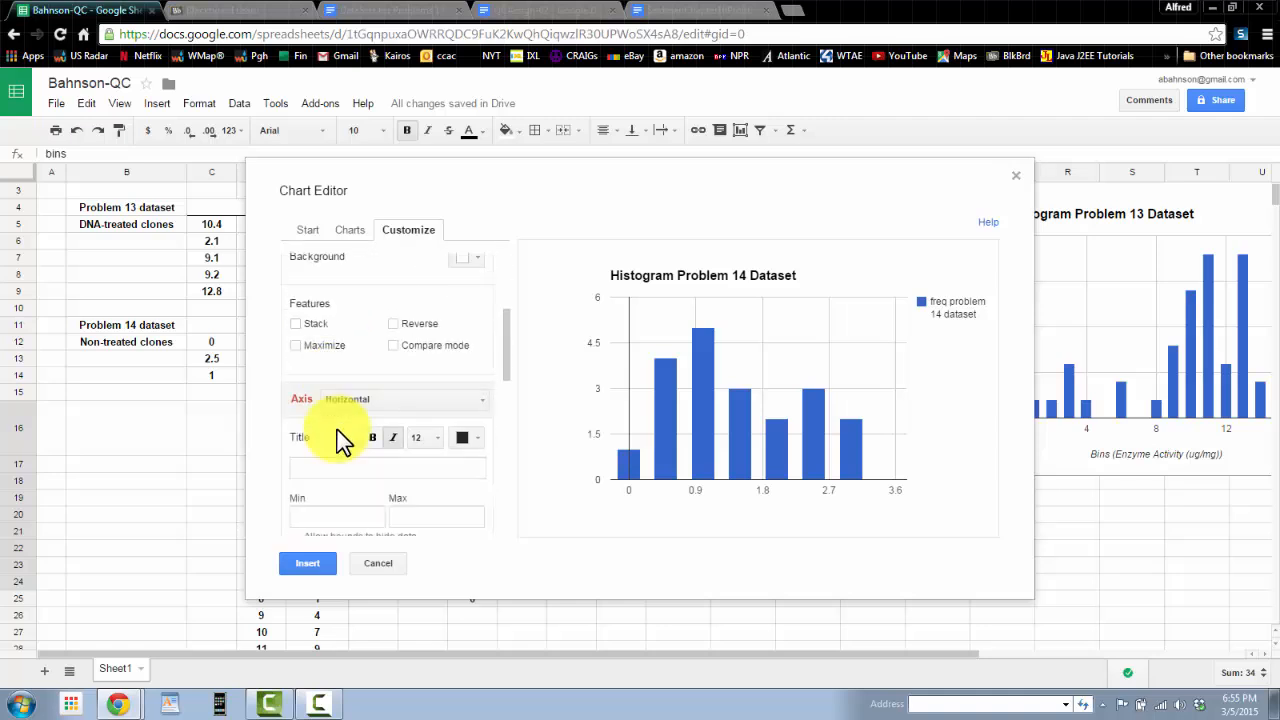
{"action": "left_click", "coordinate": [341, 466]}
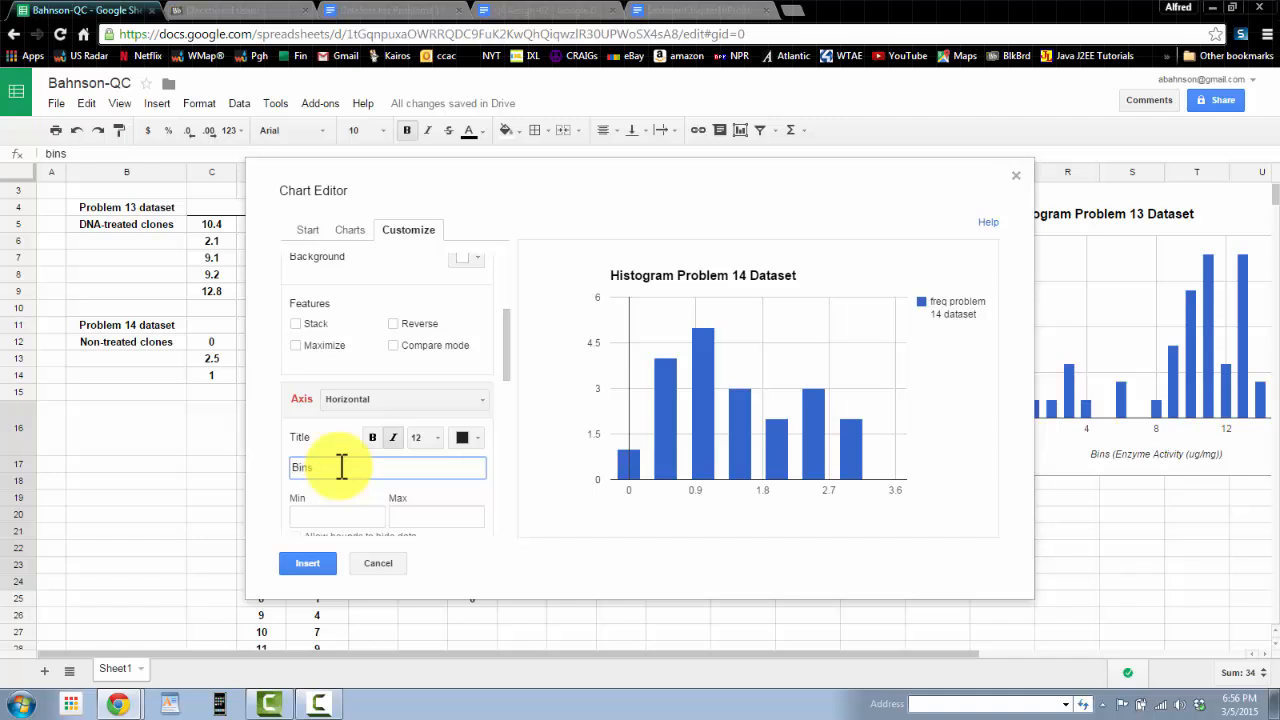
{"action": "type", "text": "Bins Enzyme Activity (ug/mg"}
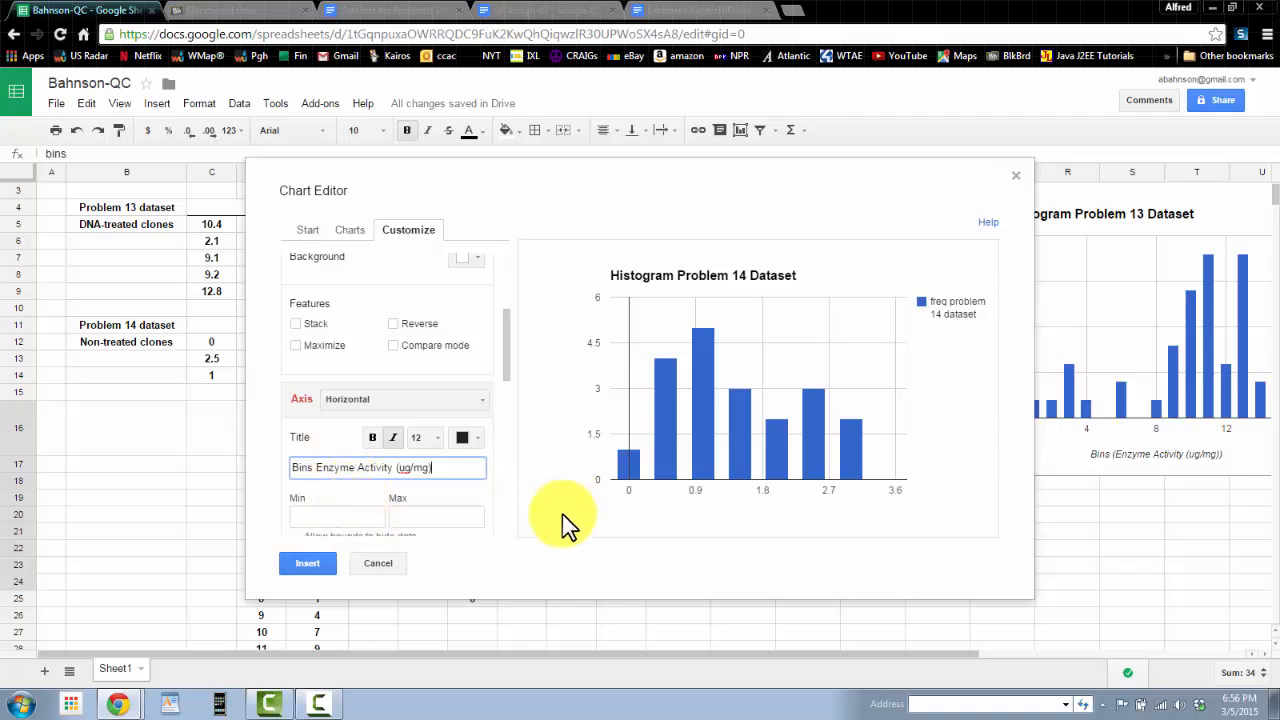
Step: Set the left vertical axis title to "Frequency (count)" and insert the chart into the sheet
{"action": "left_click", "coordinate": [481, 410]}
{"action": "left_click", "coordinate": [382, 450]}
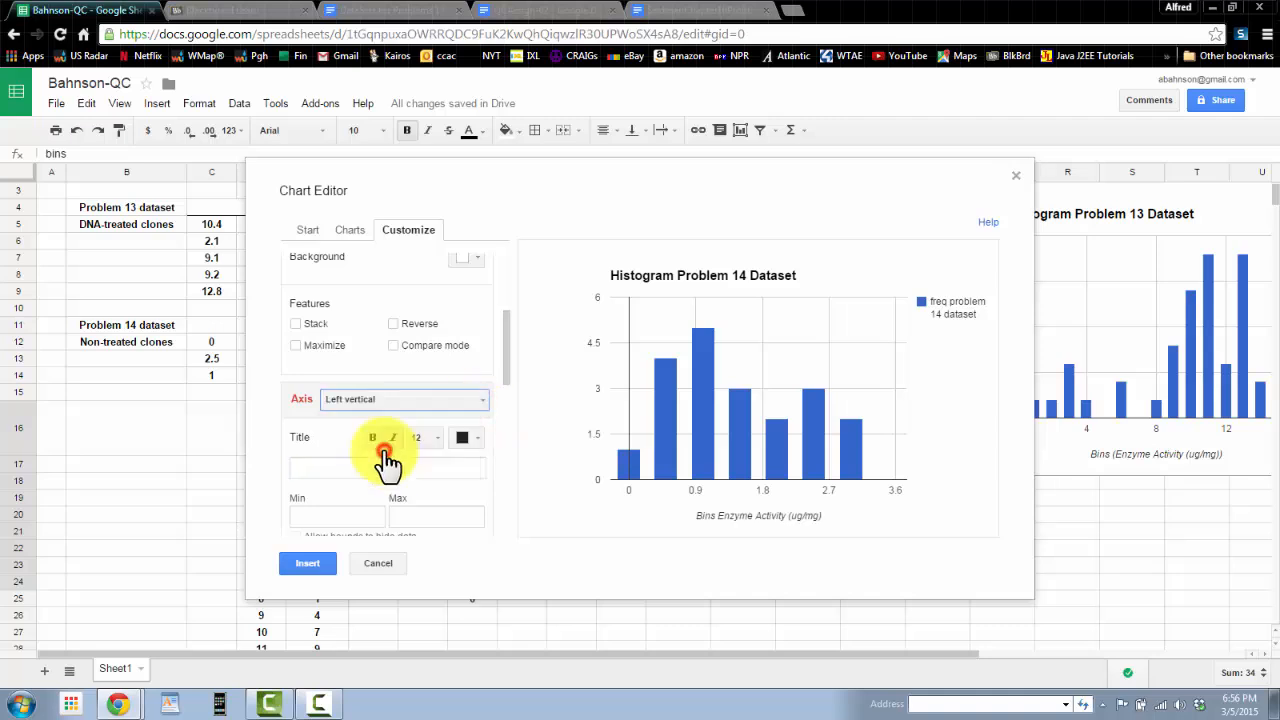
{"action": "left_click", "coordinate": [377, 467]}
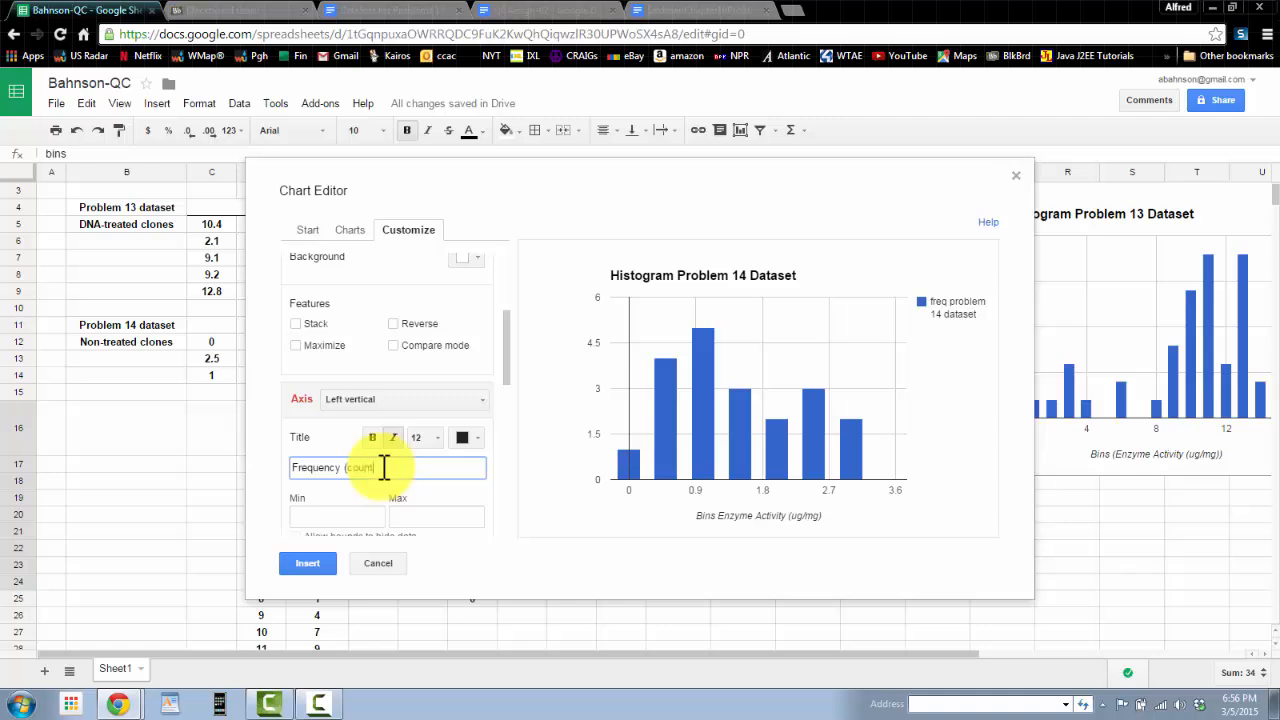
{"action": "left_click", "coordinate": [557, 507]}
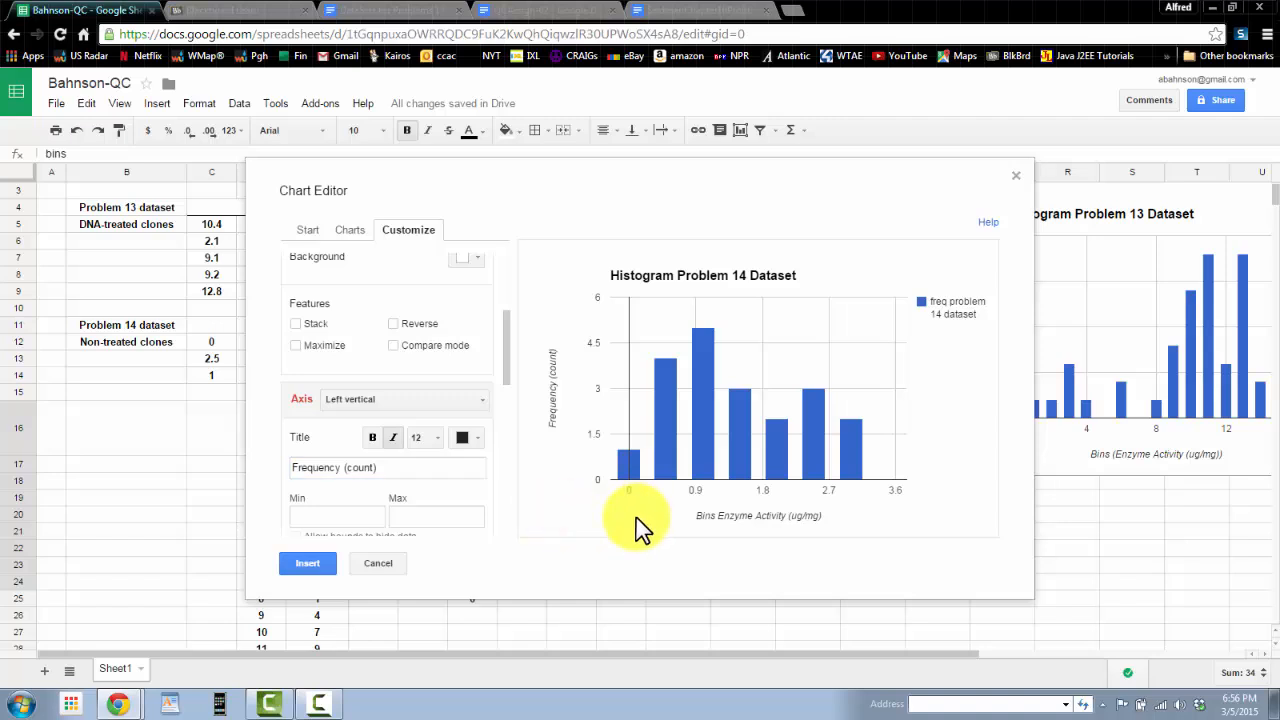
{"action": "left_click", "coordinate": [306, 566]}
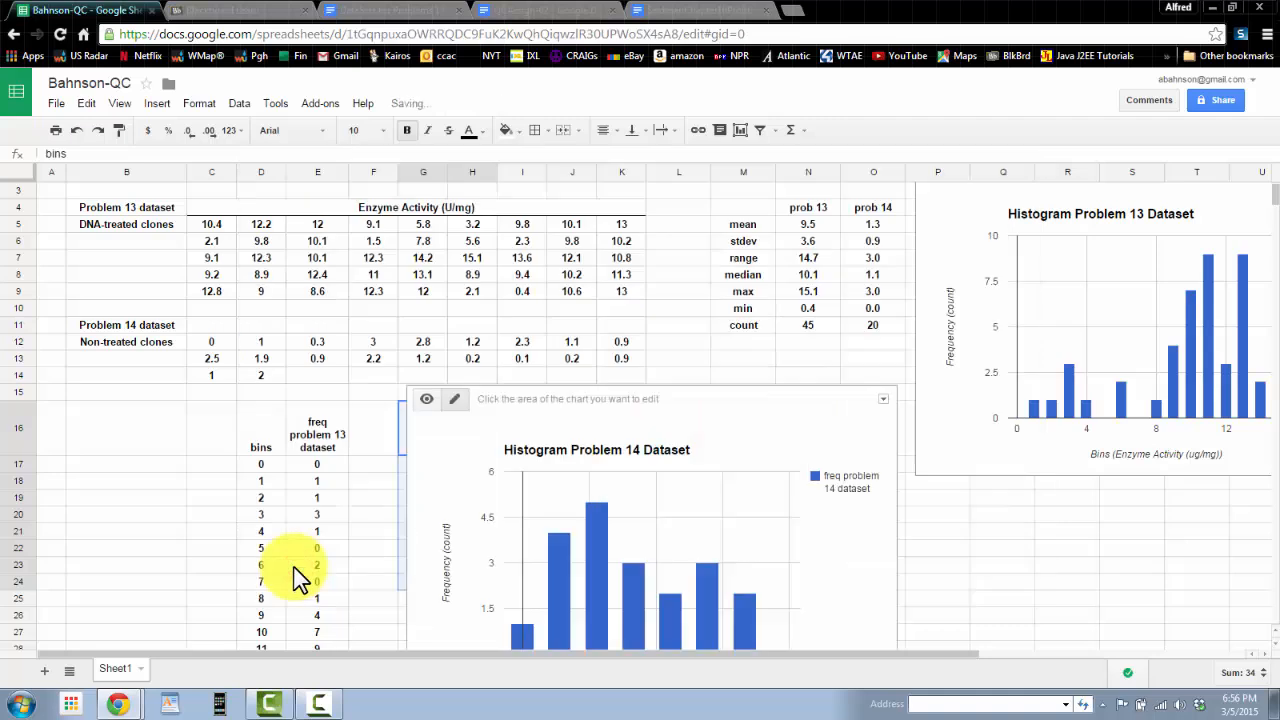
Step: Move the problem 14 histogram beside the problem 13 histogram, next to the bins and frequency table
{"action": "left_click", "coordinate": [894, 386]}
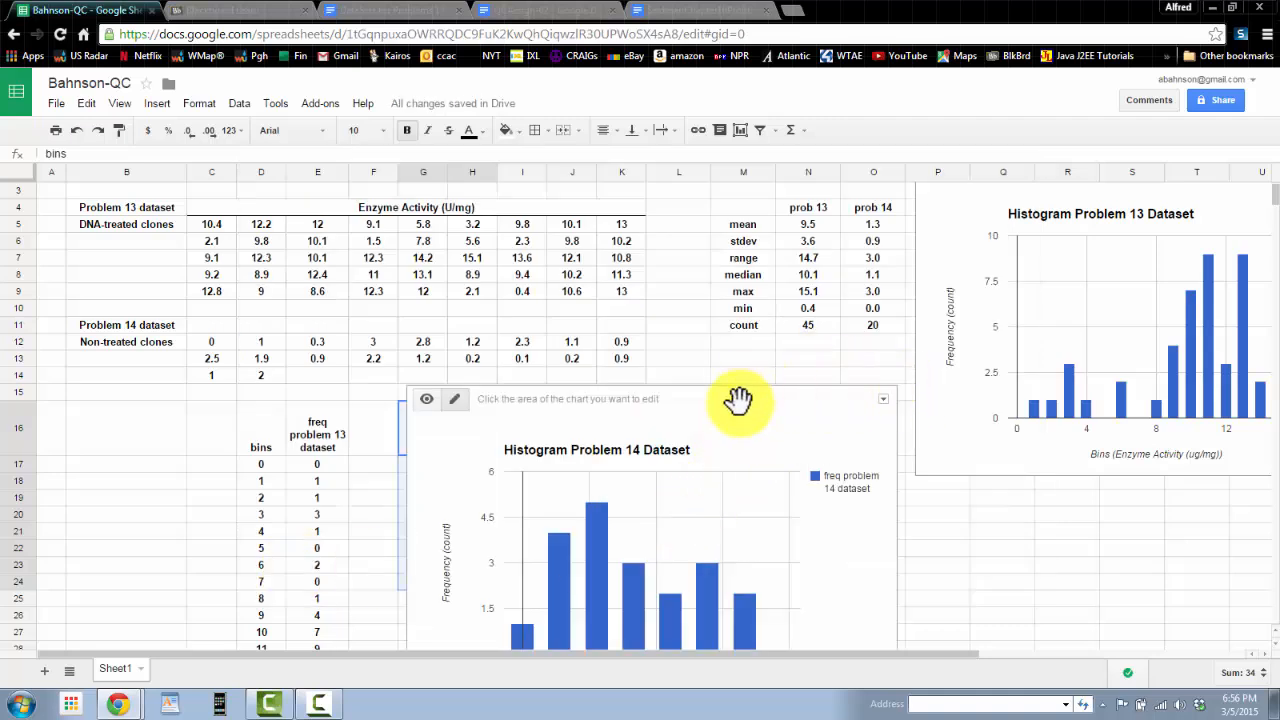
{"action": "left_click_drag", "start_coordinate": [740, 403], "coordinate": [754, 162]}
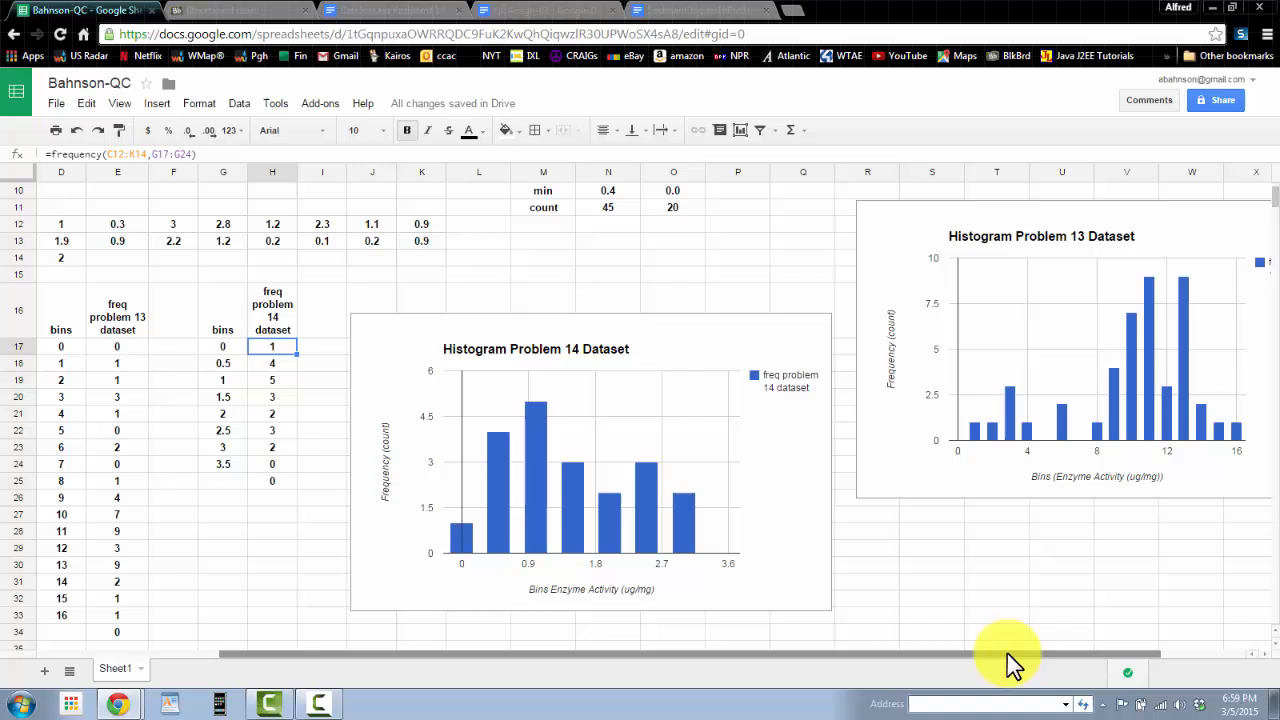
{"action": "left_click_drag", "start_coordinate": [1007, 653], "coordinate": [1065, 663]}
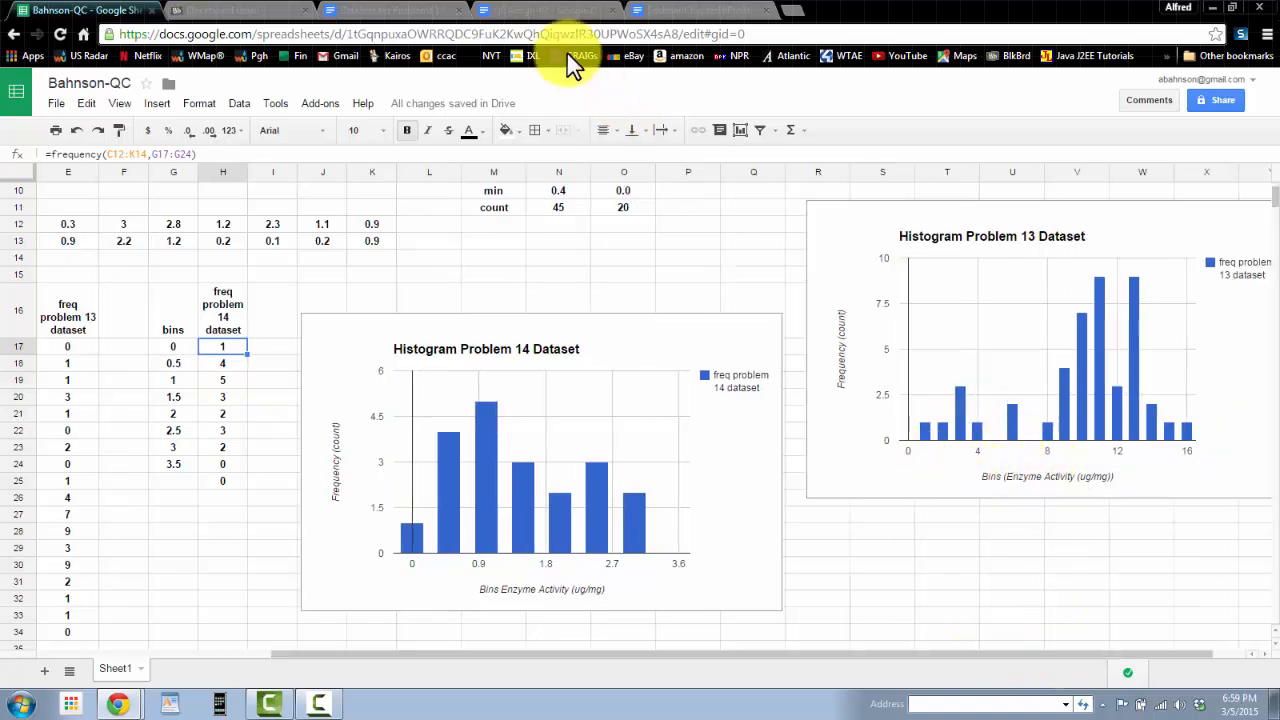
Step: Review the problem 13 textbook page and the datasets document, then return to the spreadsheet
{"action": "left_click", "coordinate": [686, 14]}
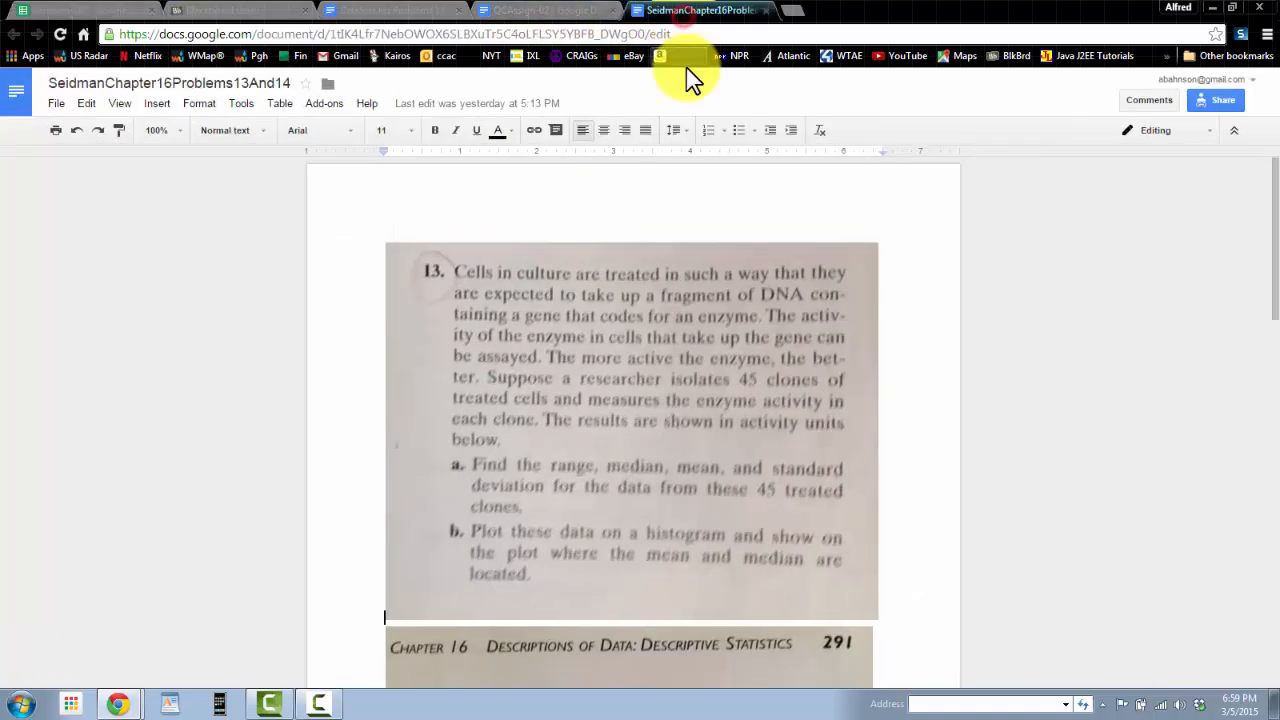
{"action": "scroll", "coordinate": [745, 455], "scroll_direction": "down", "scroll_amount": 3}
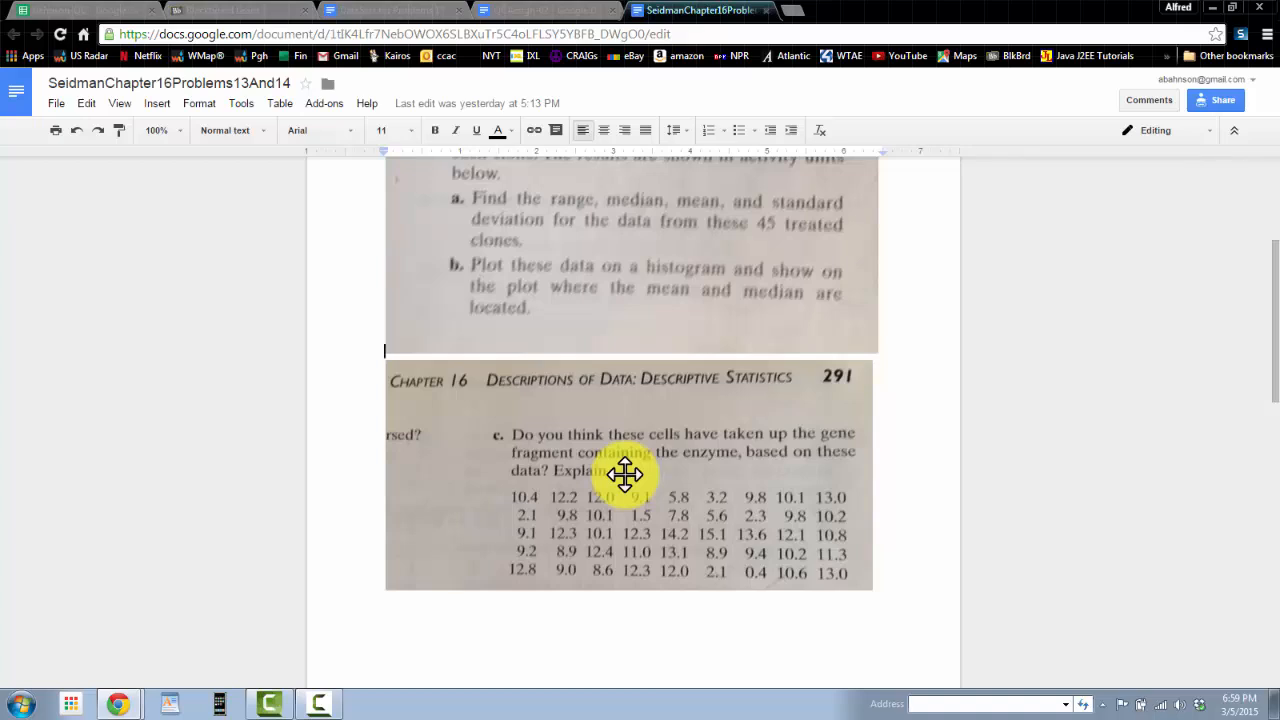
{"action": "scroll", "coordinate": [620, 450], "scroll_direction": "up", "scroll_amount": 3}
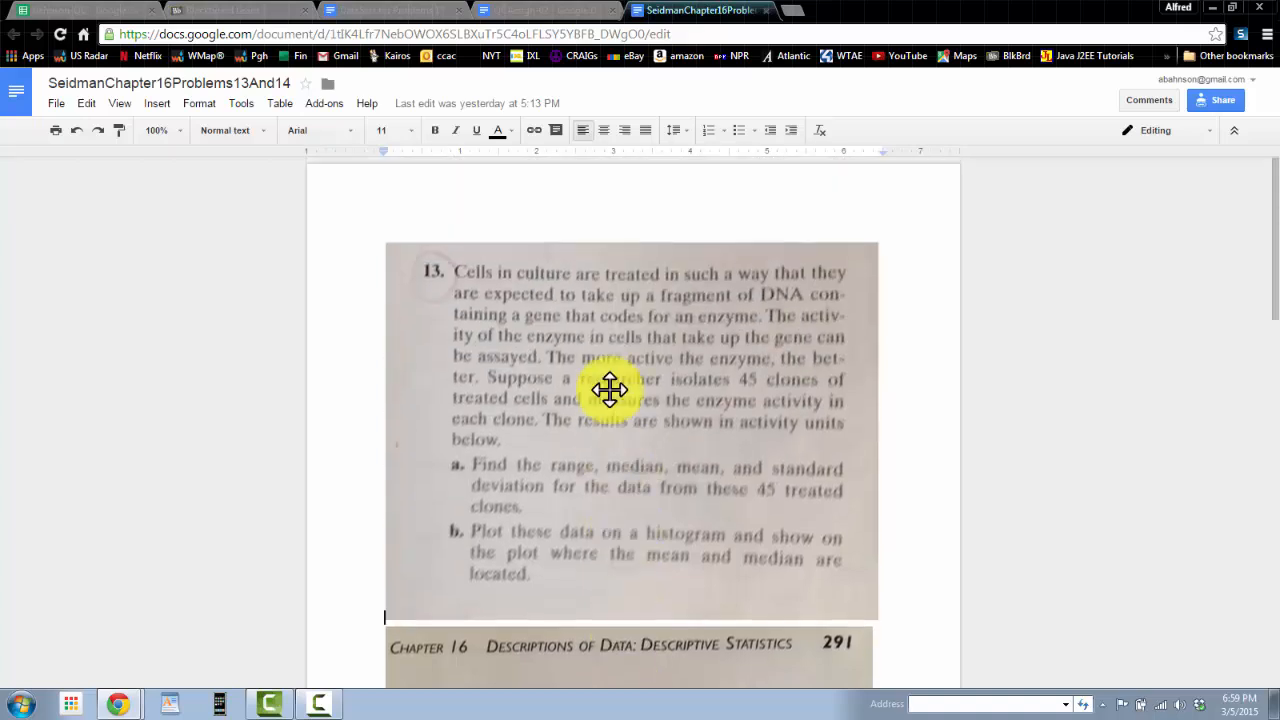
{"action": "left_click", "coordinate": [390, 14]}
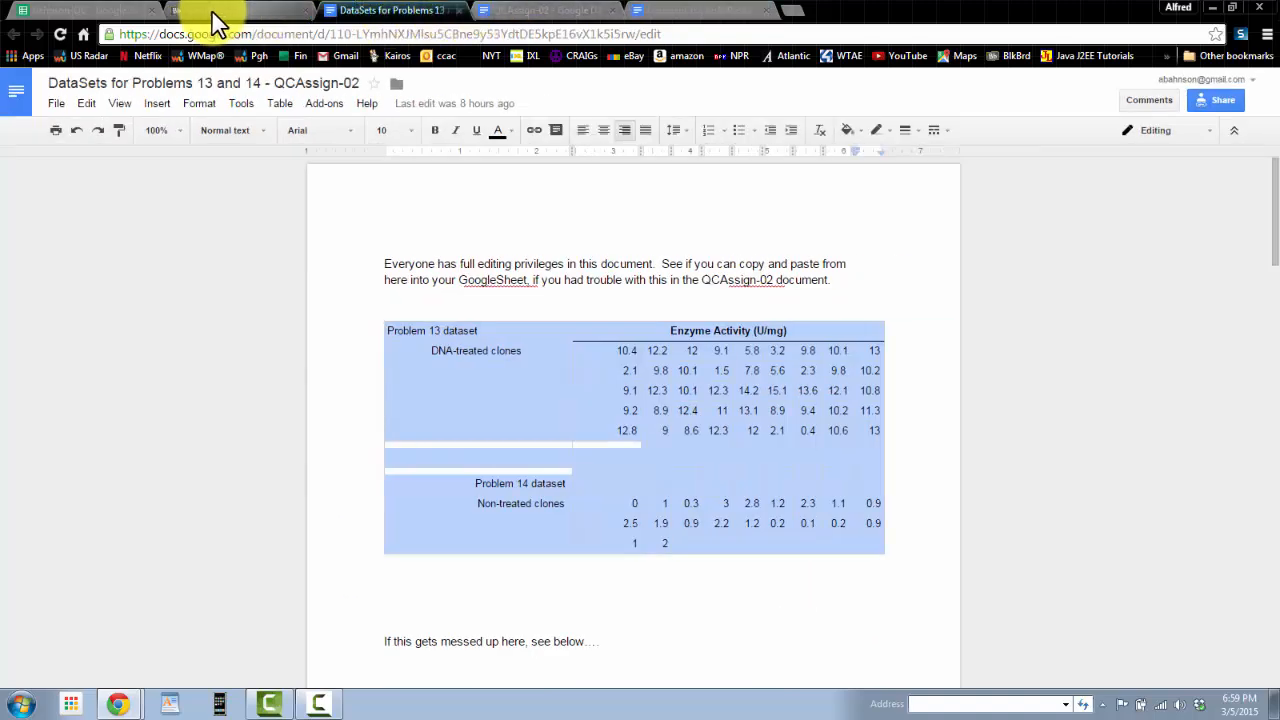
{"action": "left_click", "coordinate": [80, 18]}
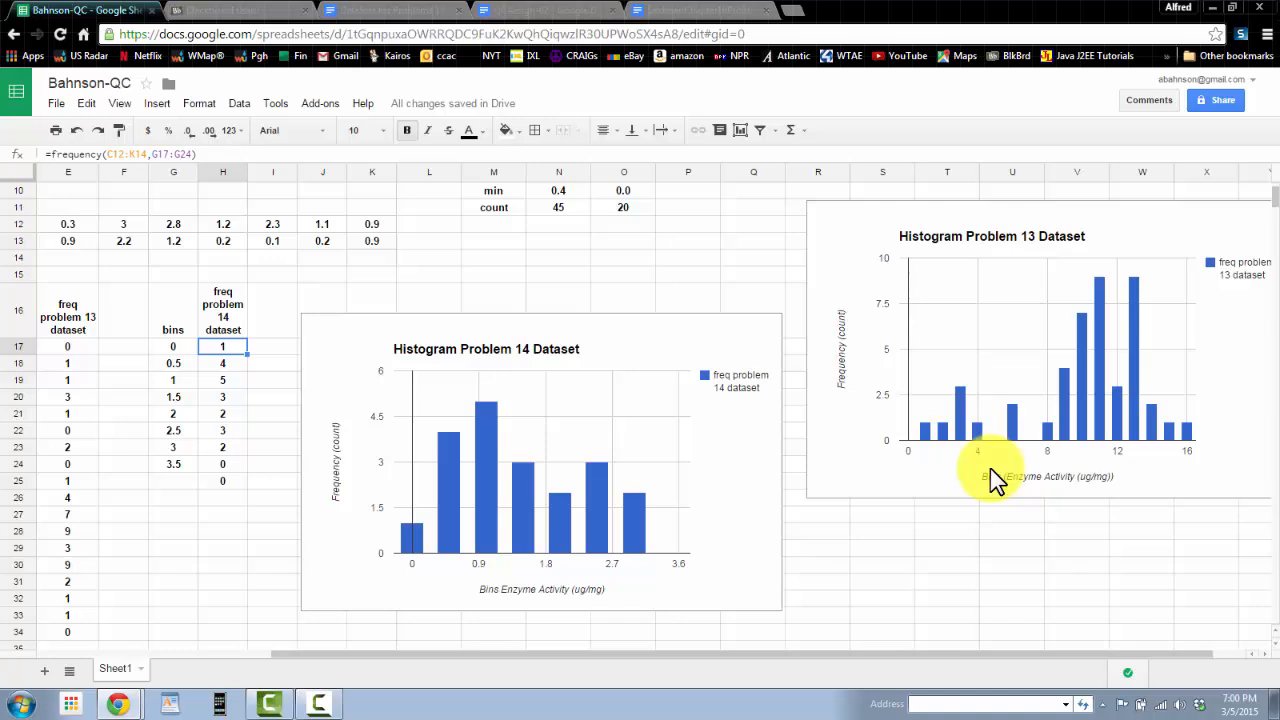
{"action": "left_click", "coordinate": [638, 347]}
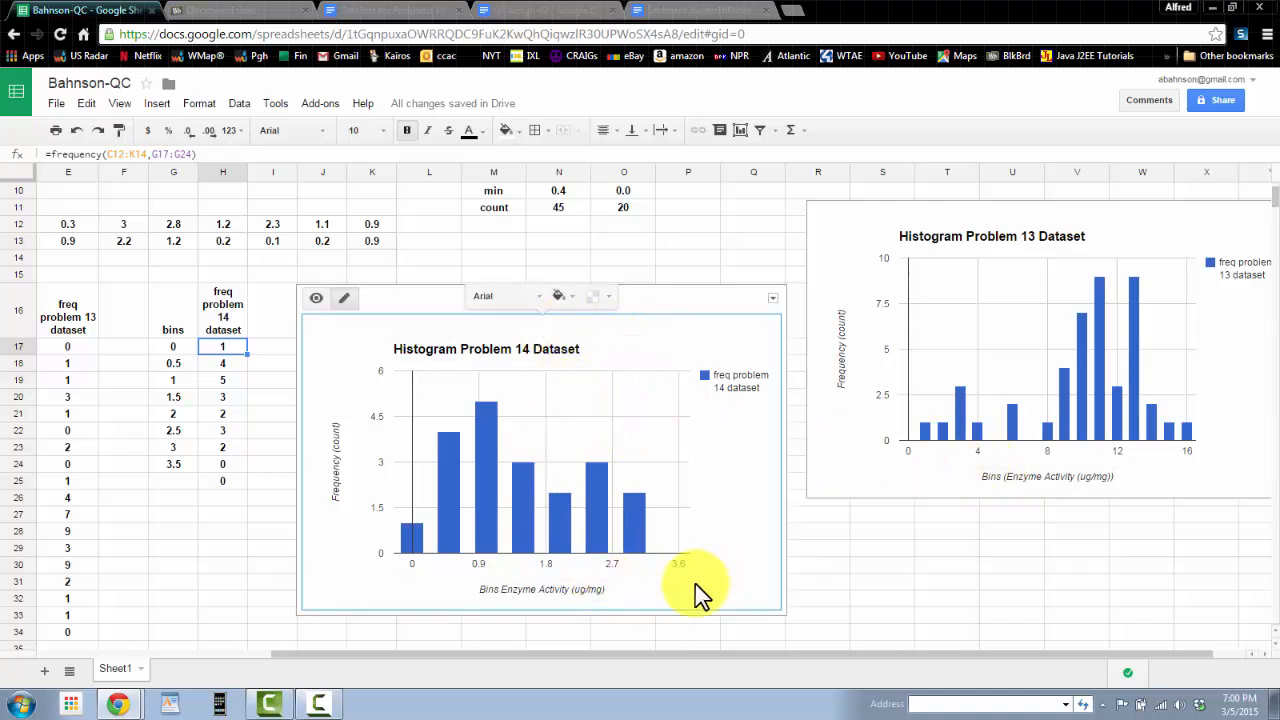
{"action": "left_click", "coordinate": [884, 598]}
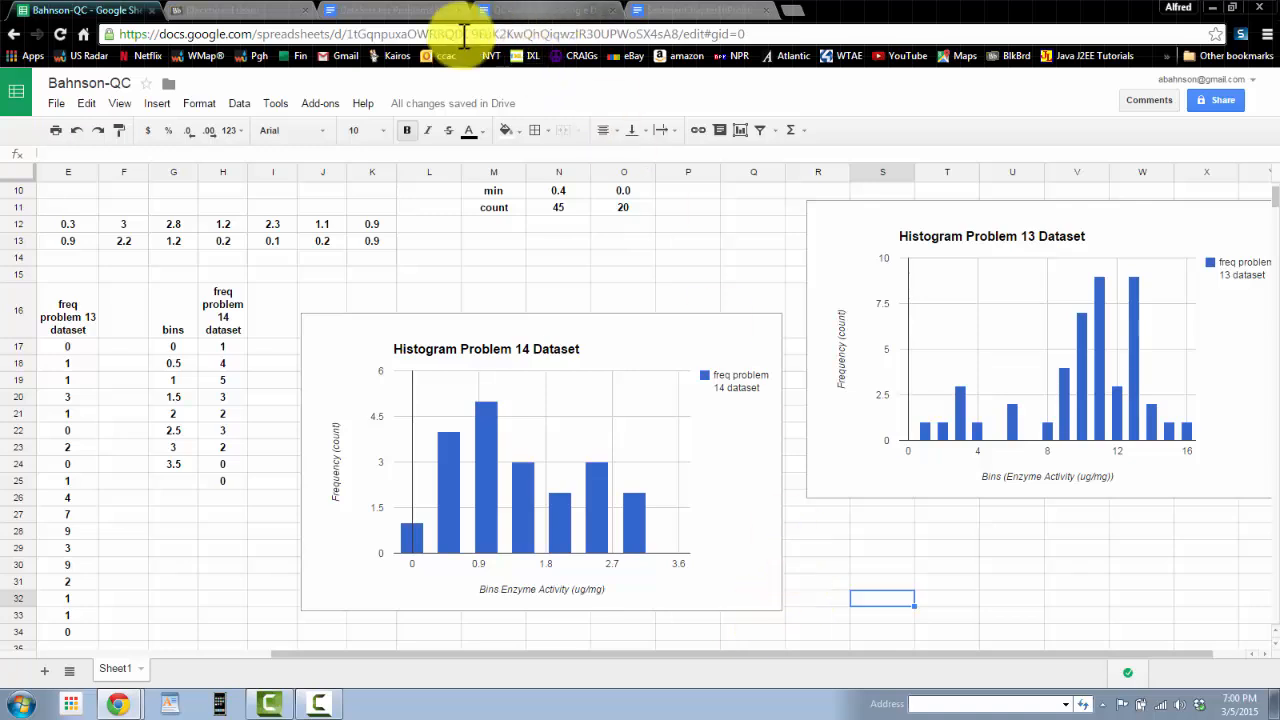
{"action": "left_click", "coordinate": [320, 705]}
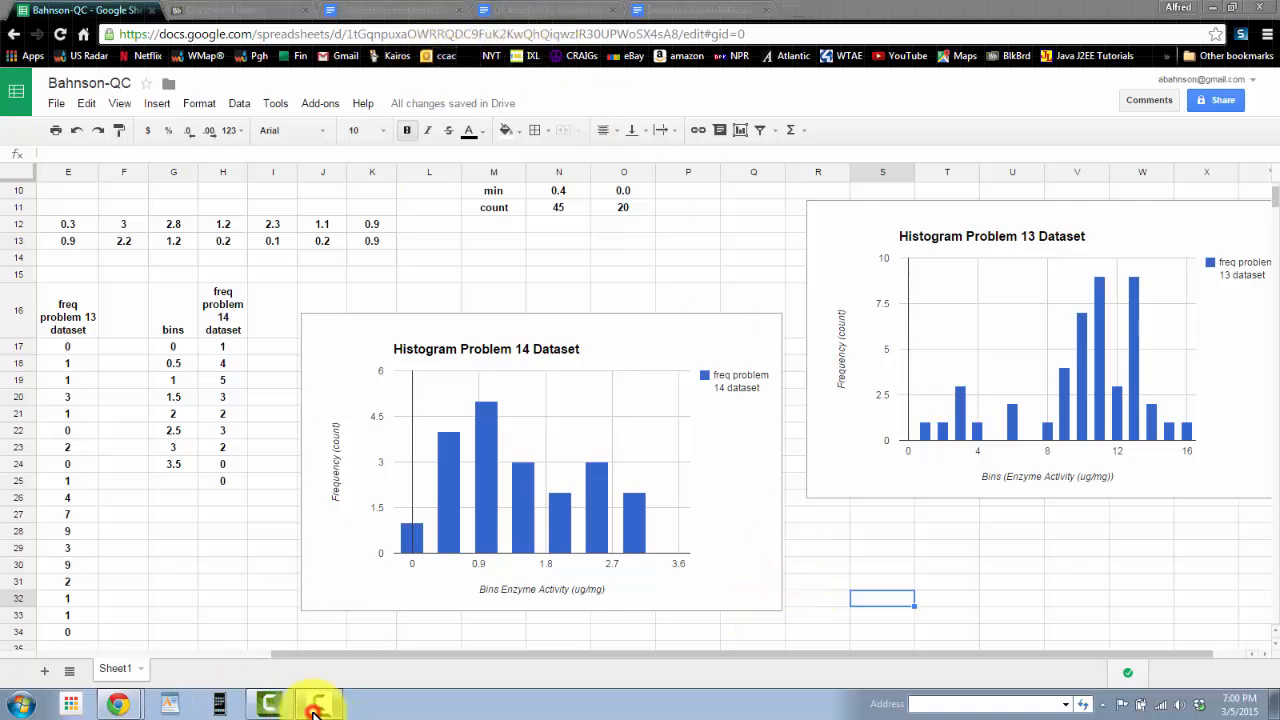